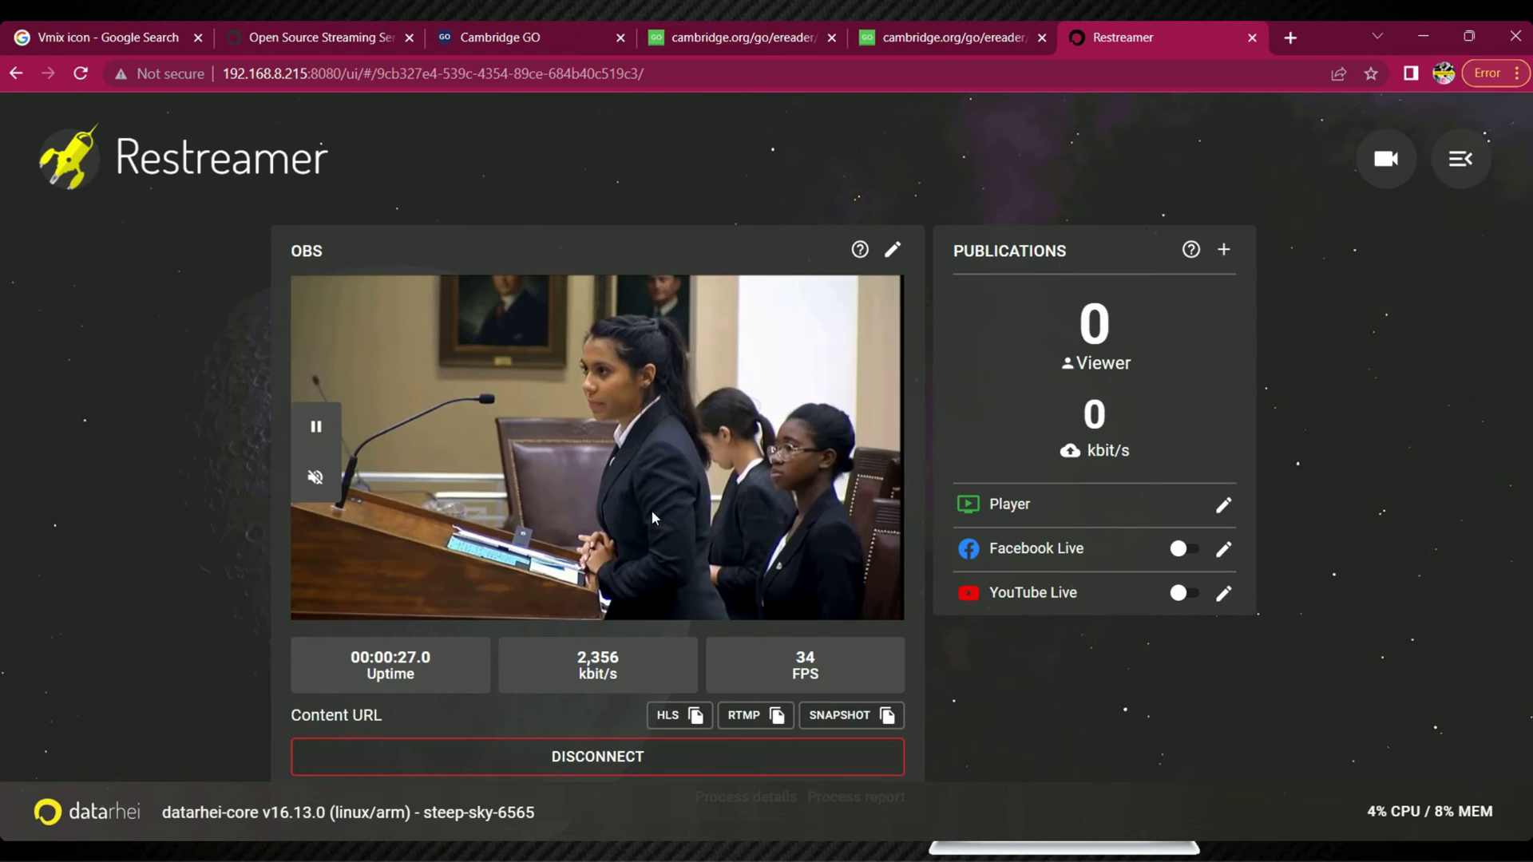
- Look through the Restreamer system settings for General, Network, Authorization, RTMP and SRT, leaving them without changes
left_click(1385, 159)
left_click(1461, 159)
left_click(1361, 261)
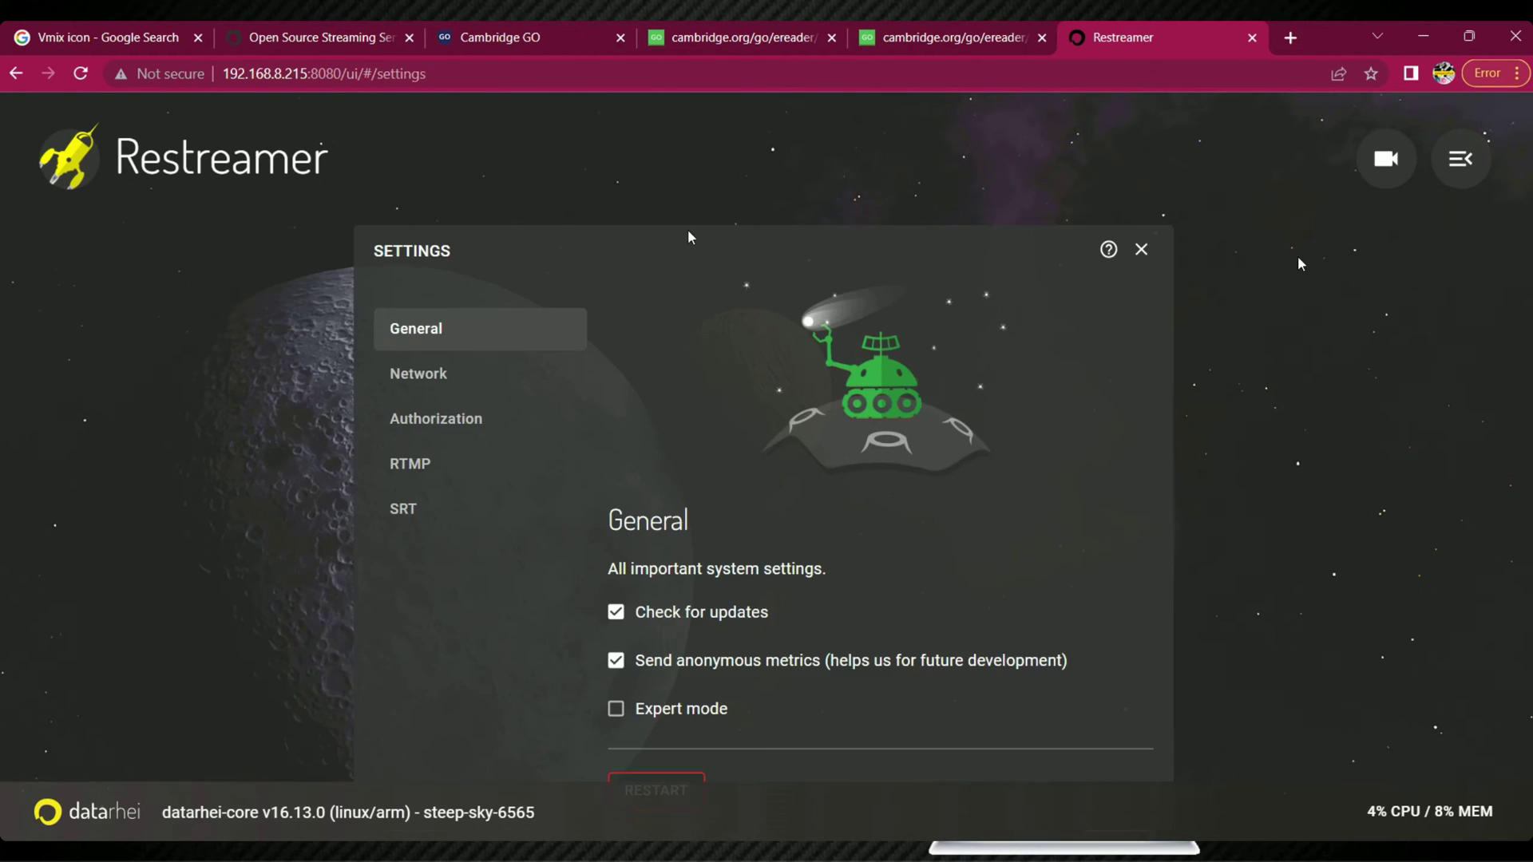
left_click(413, 374)
left_click(419, 420)
left_click(411, 467)
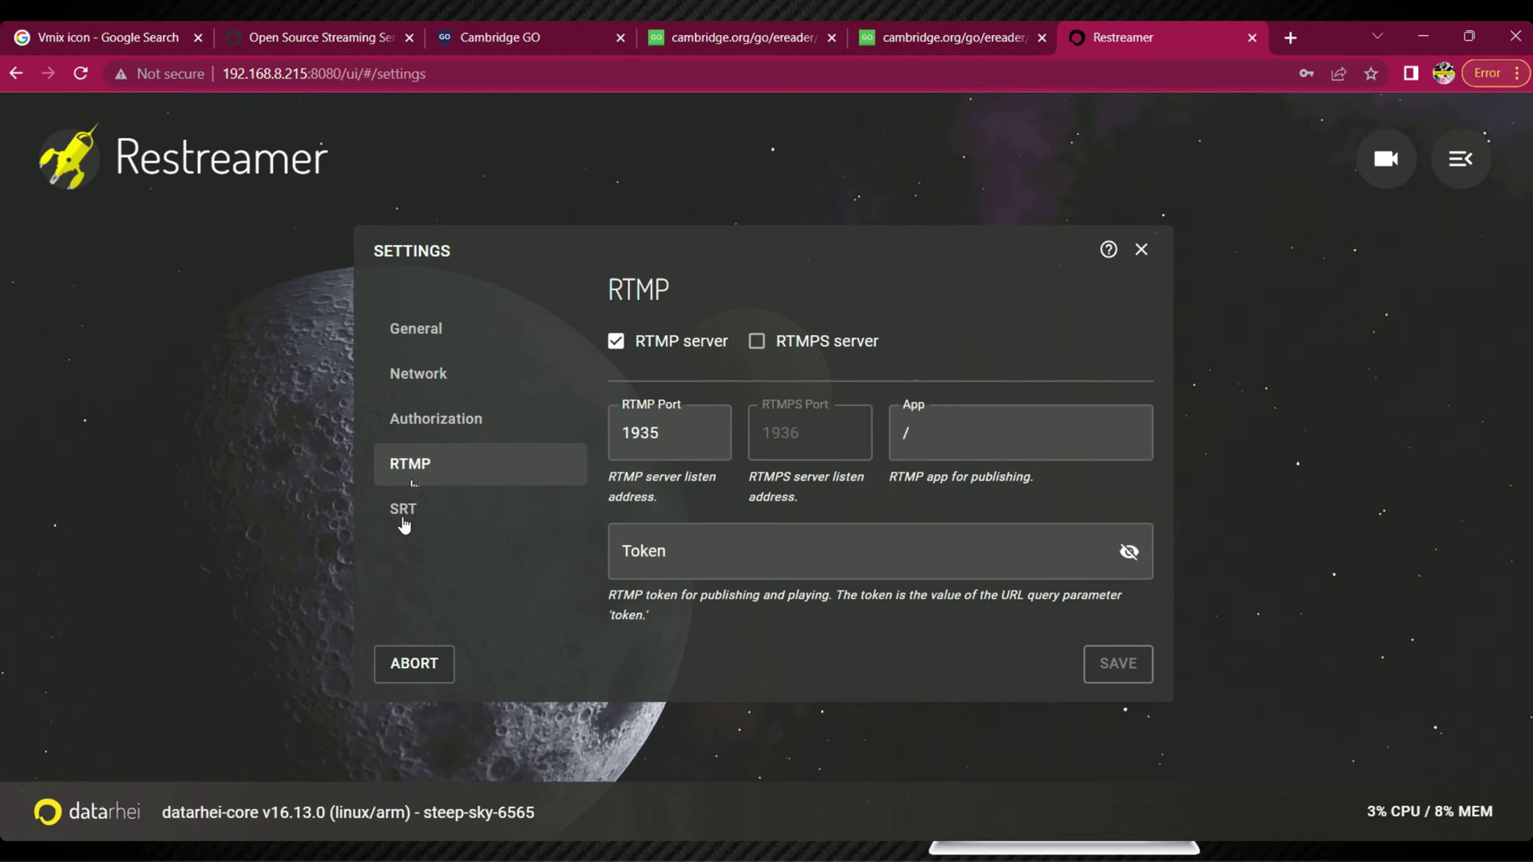
left_click(403, 511)
left_click(1140, 250)
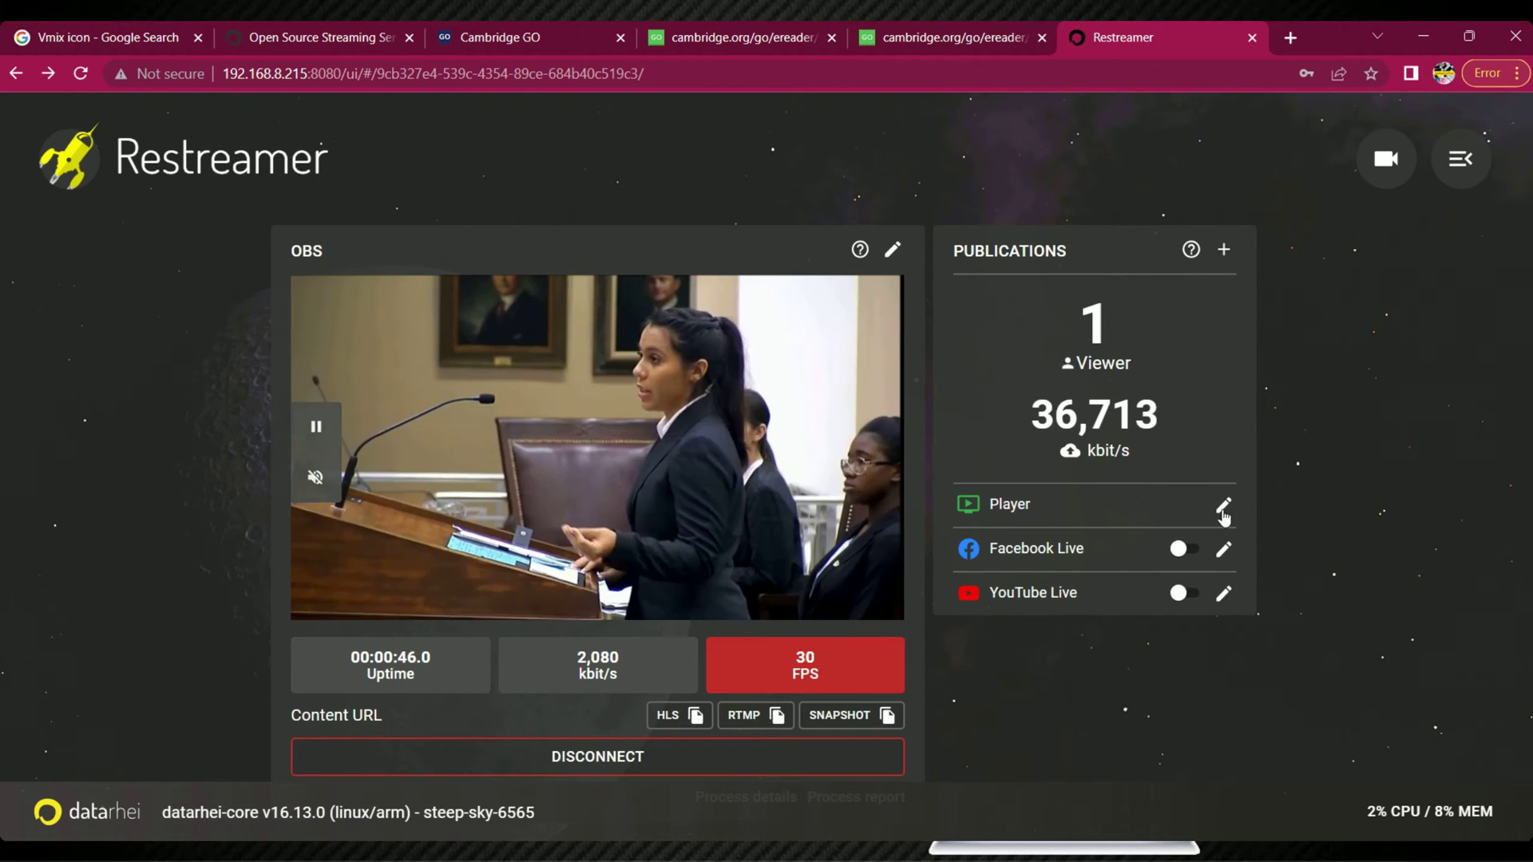
- View the Player publication's preview and embed details, and open the Gadgets Pod Live playersite
left_click(1224, 506)
scroll(771, 519, "down", 3)
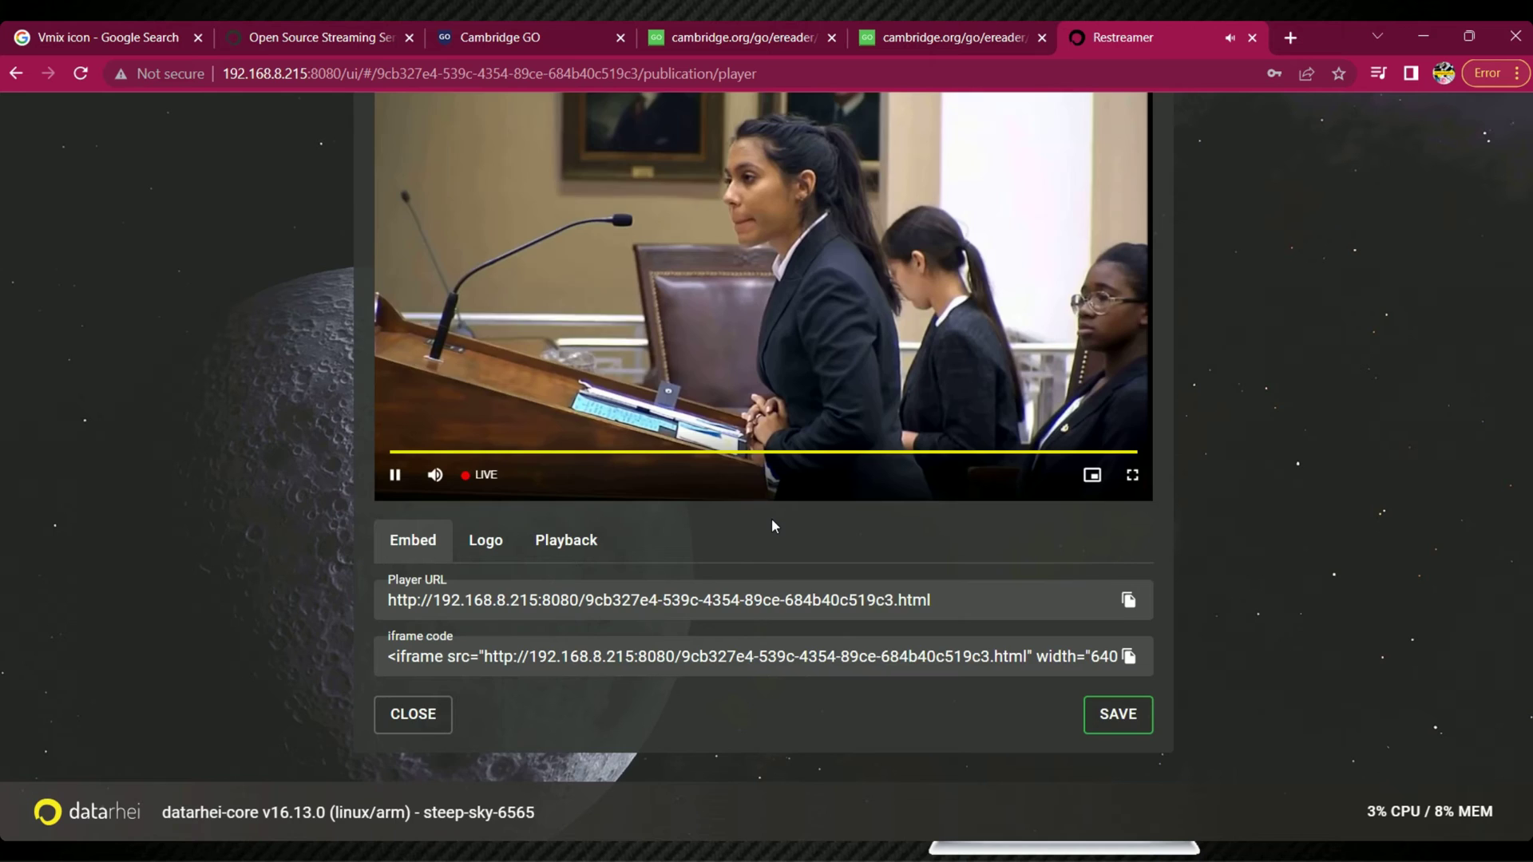
scroll(771, 526, "up", 3)
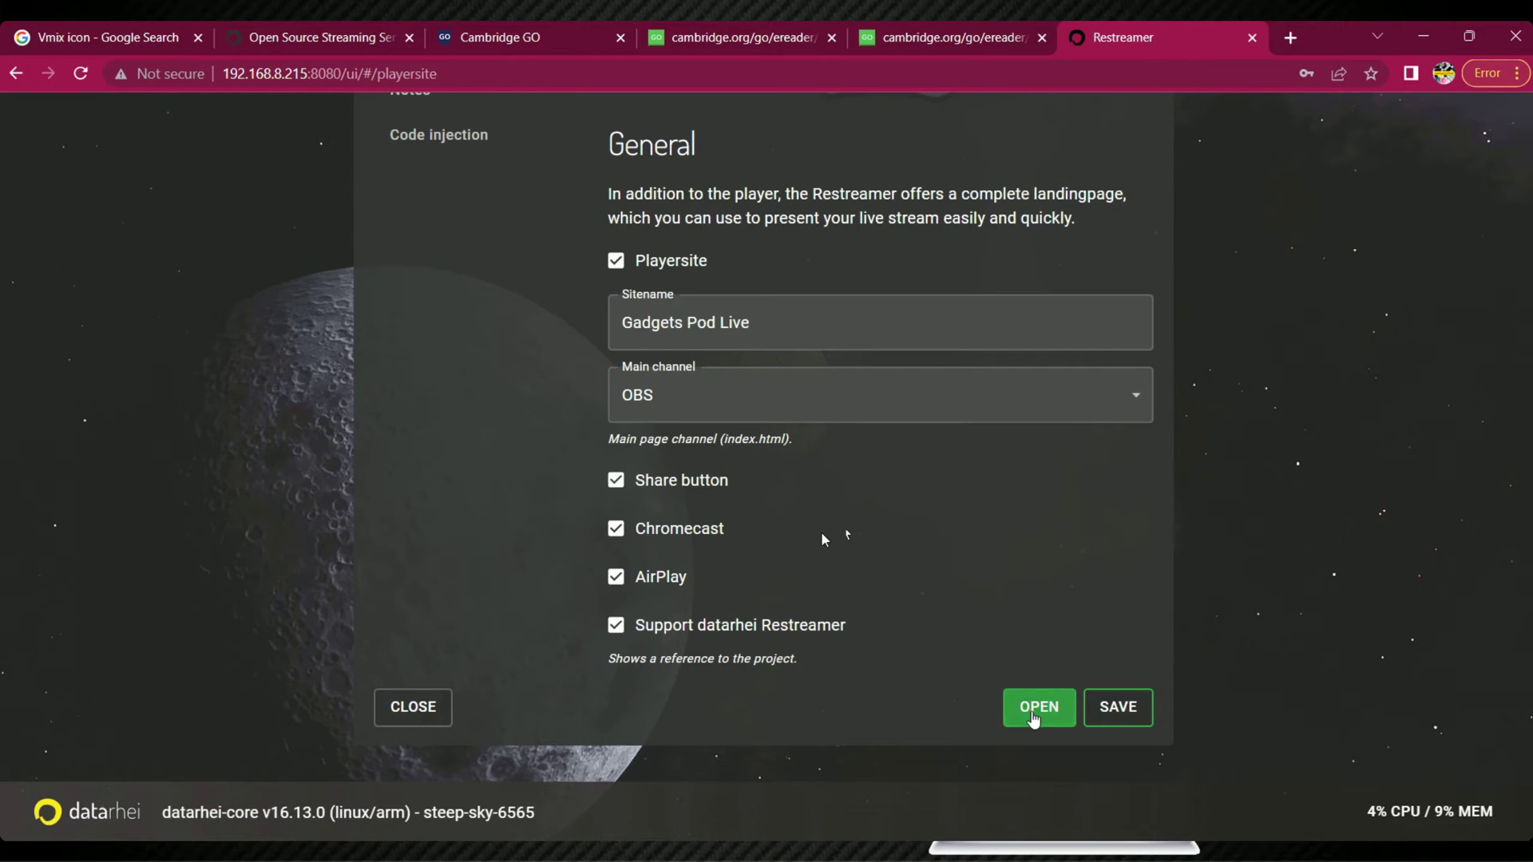
left_click(1035, 710)
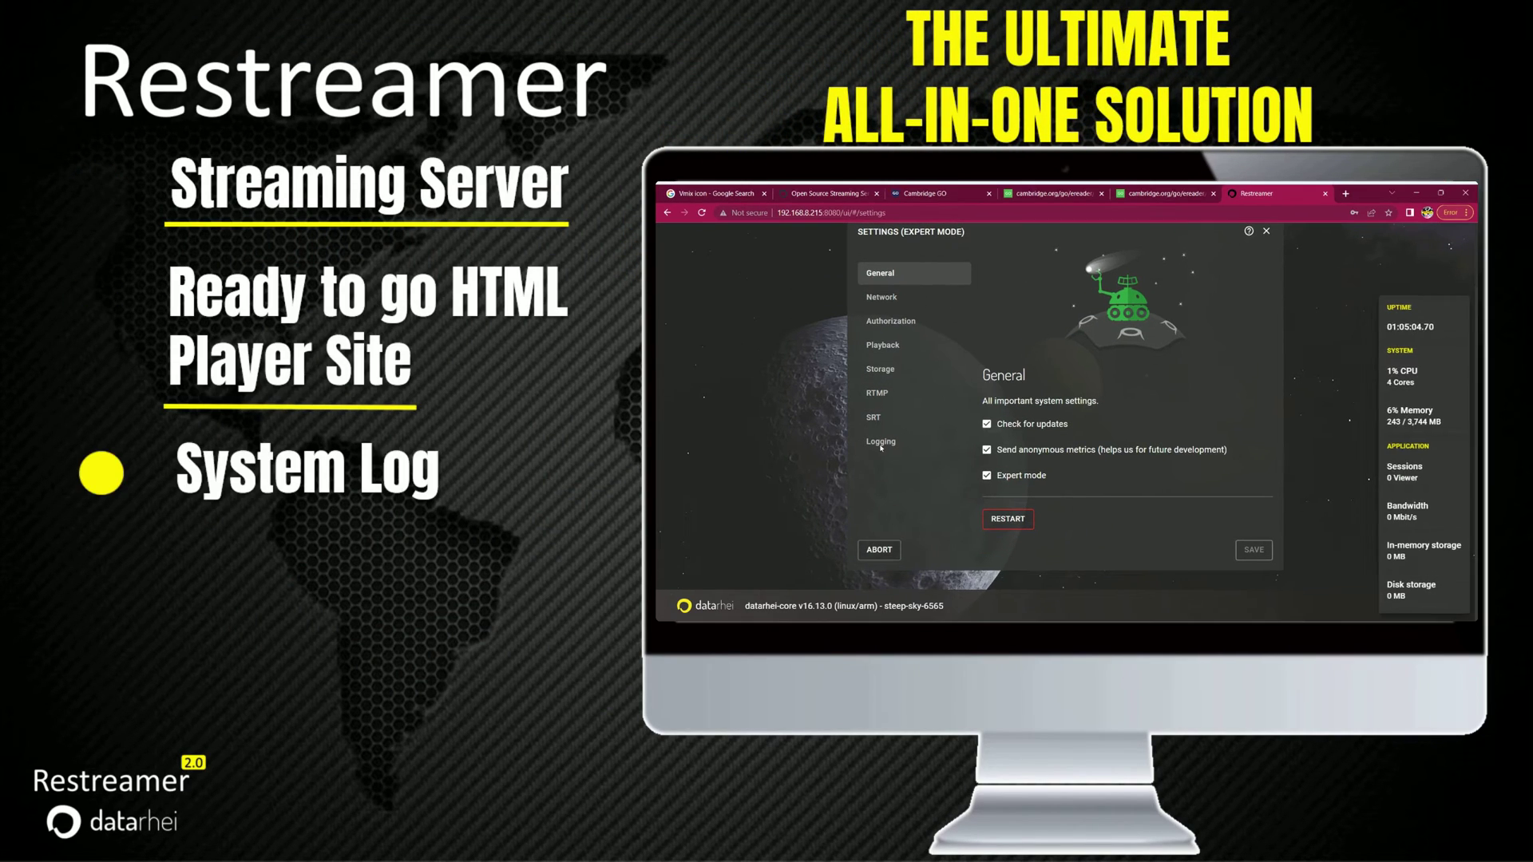
- Examine the system log and the log level and log line settings in the expert mode Logging section
left_click(881, 441)
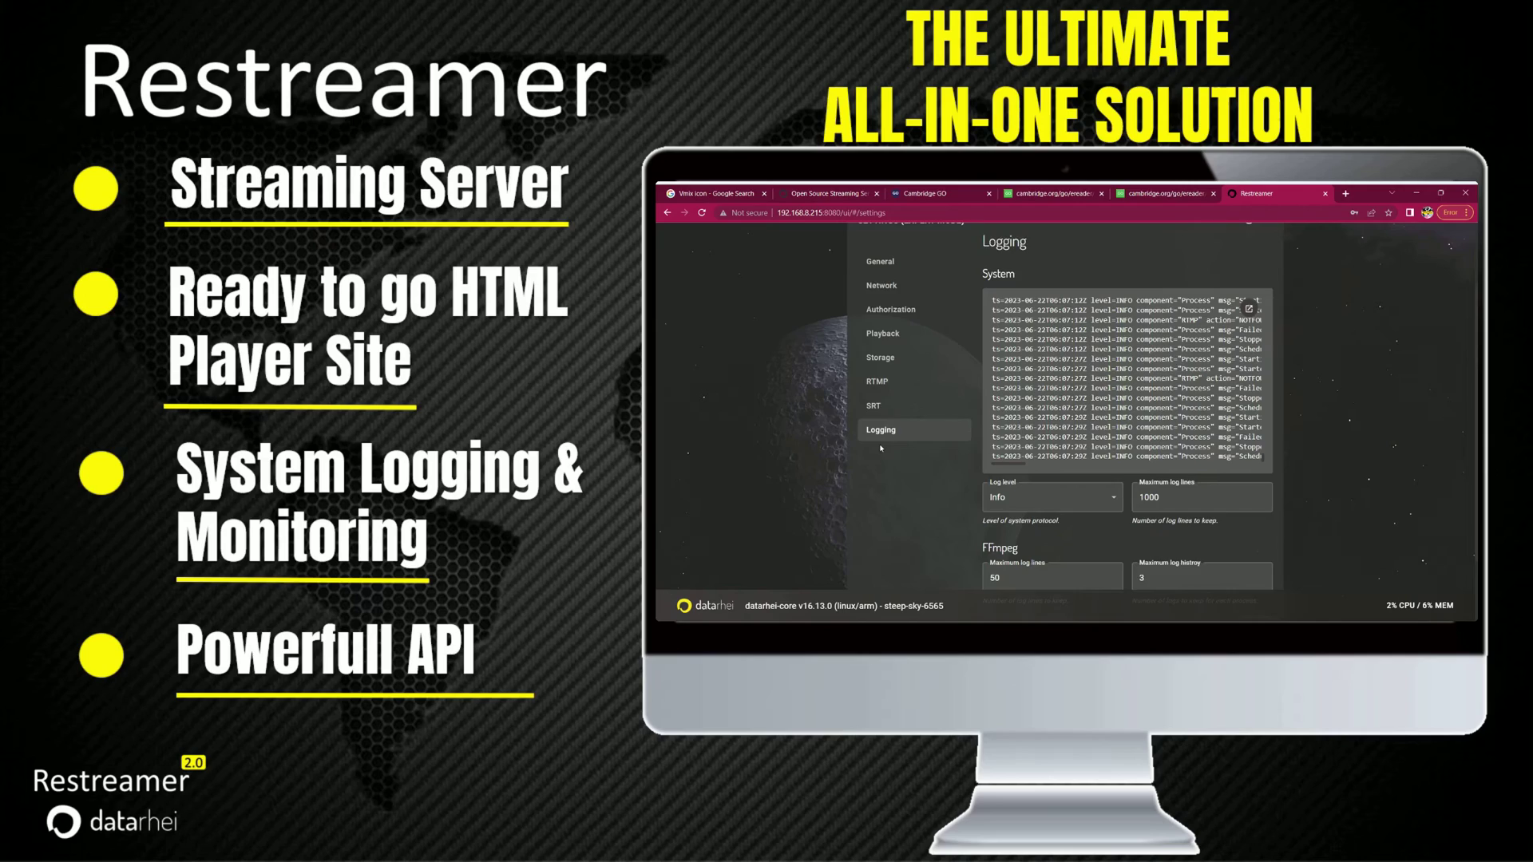
scroll(881, 449, "down", 2)
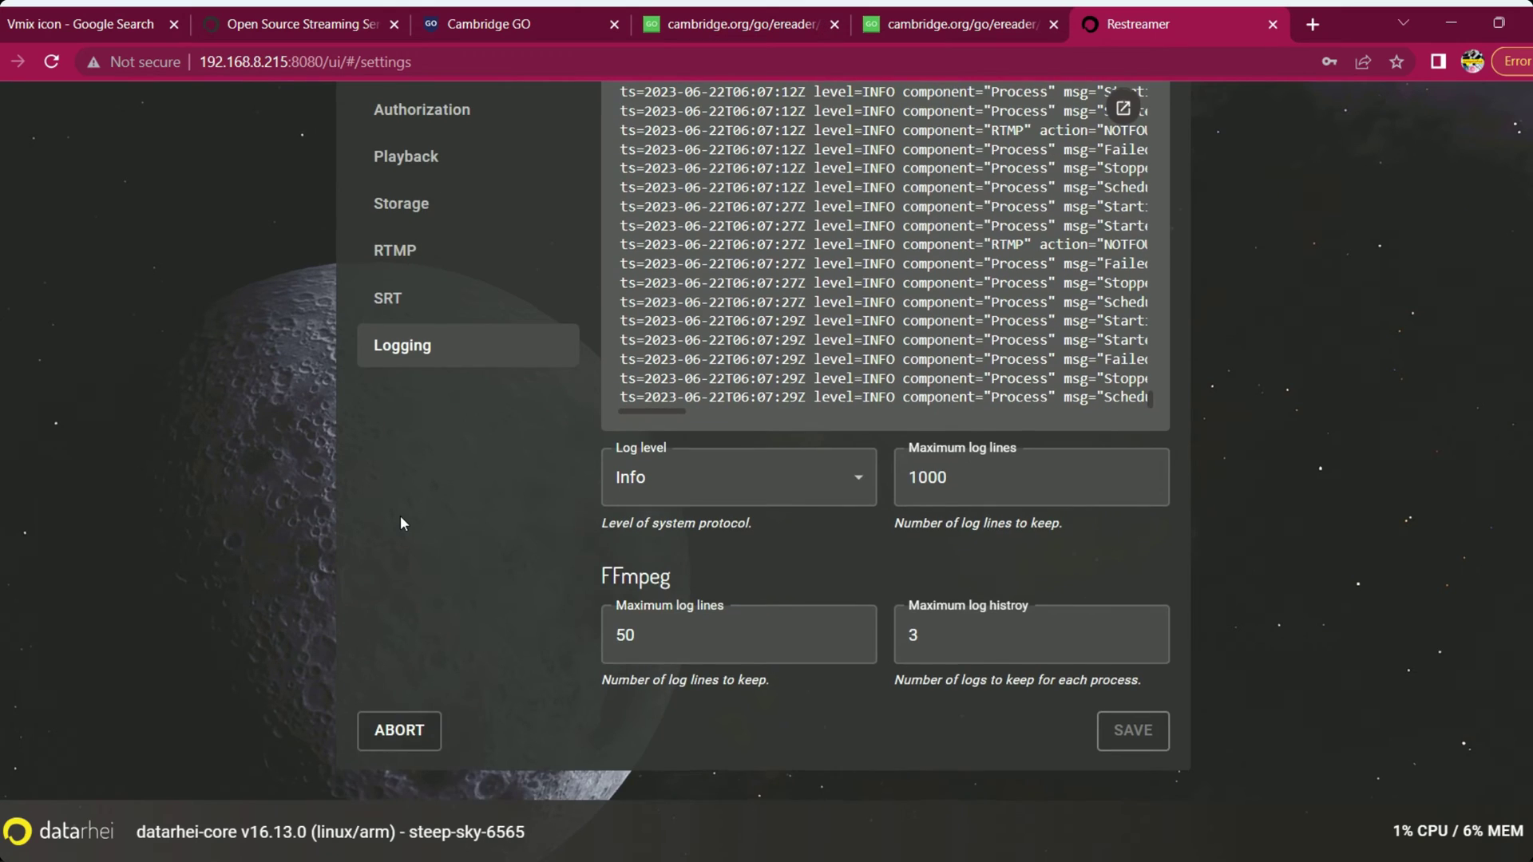
scroll(401, 517, "up", 3)
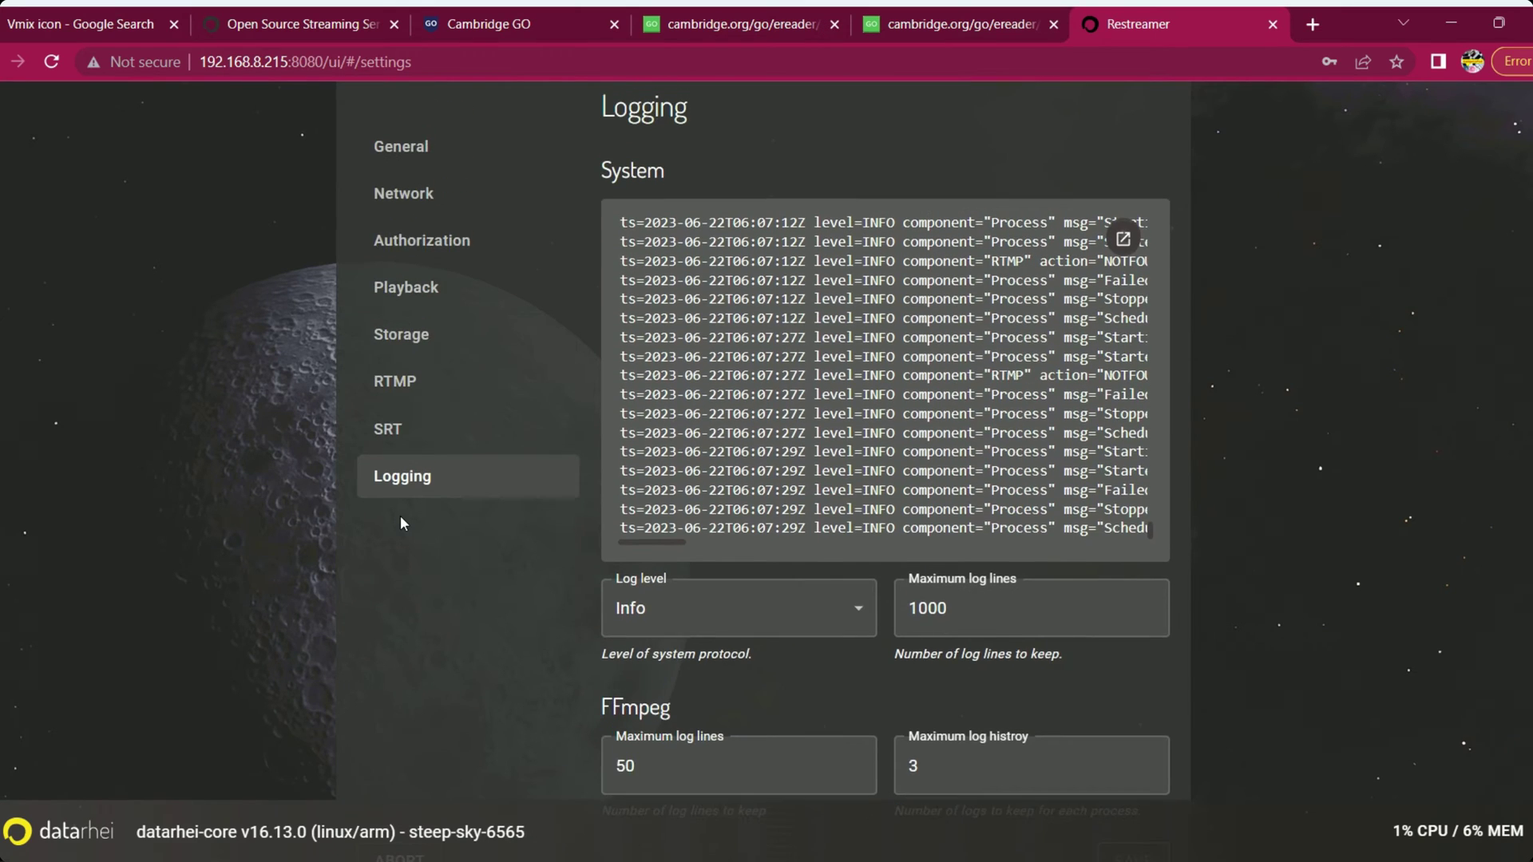
mouse_move(1509, 838)
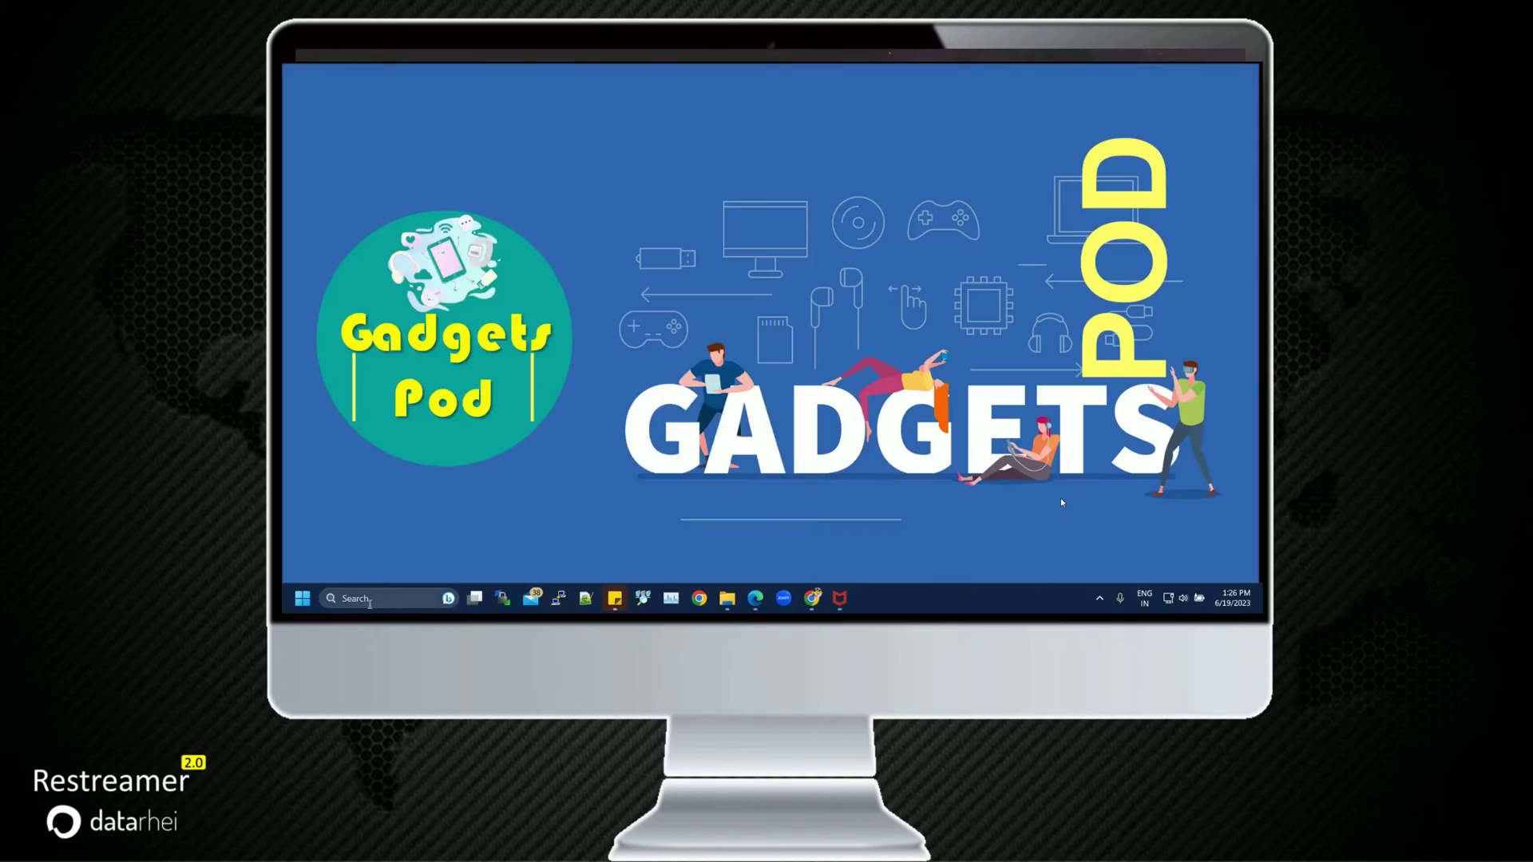
- Find and launch Raspberry Pi Imager on the computer
left_click(381, 601)
type("pi imager")
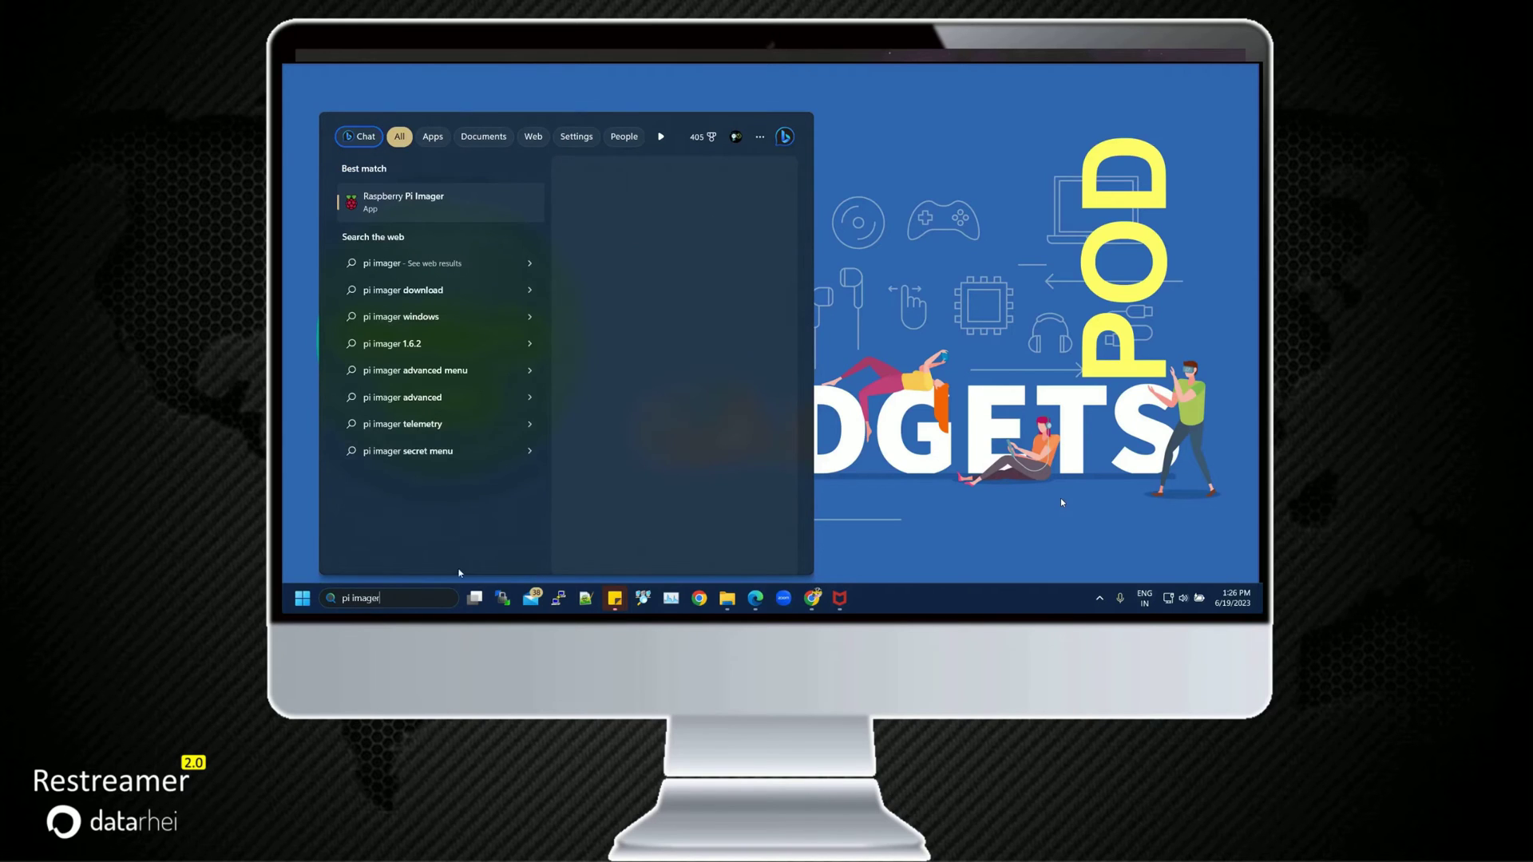
key("Return")
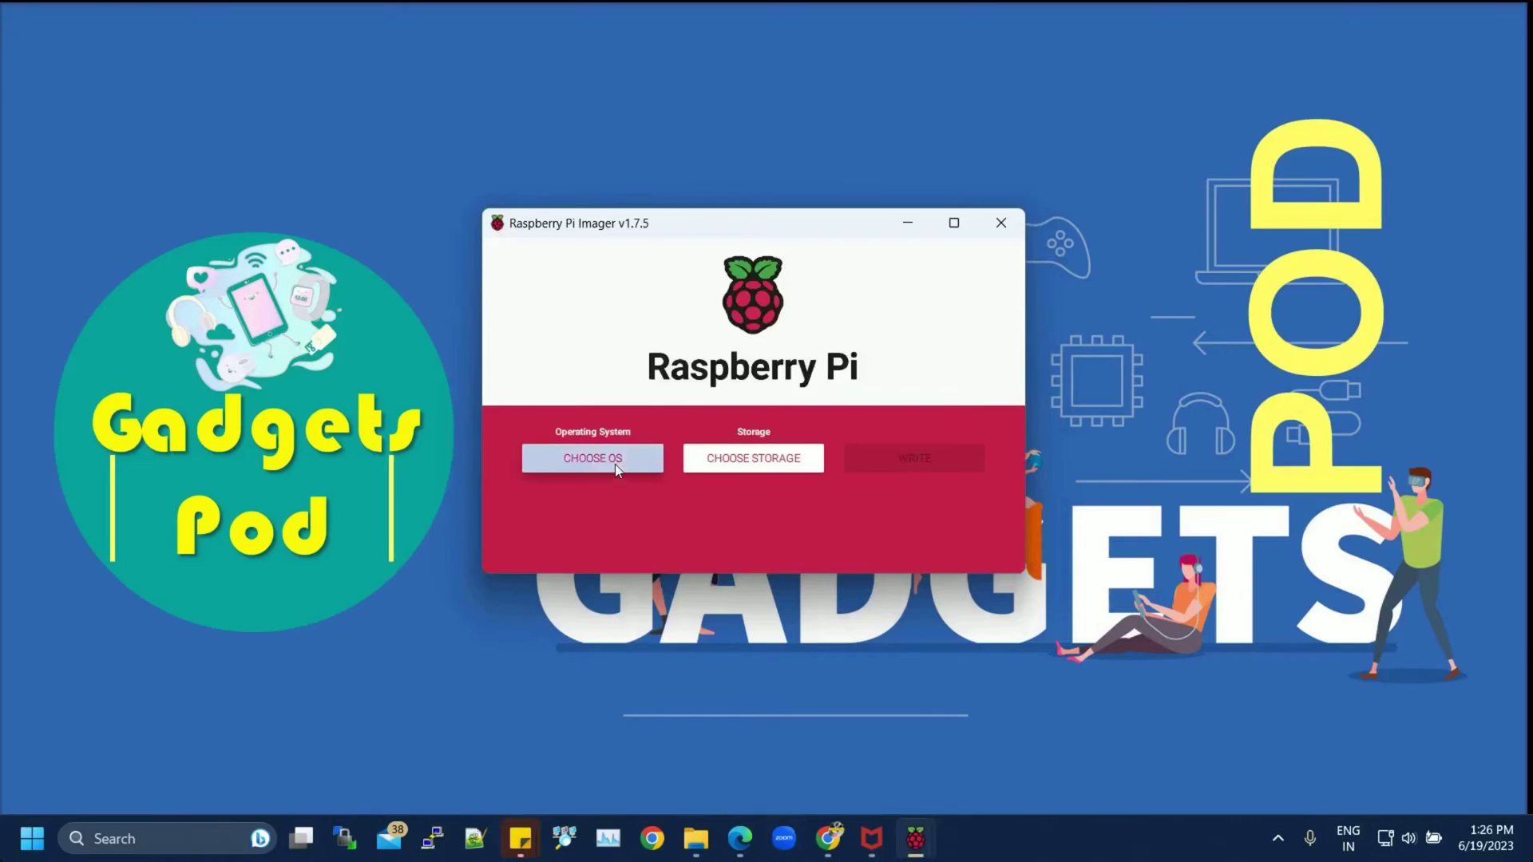
- Choose Raspberry Pi OS (64-bit) and write it to the MXT-USB storage device, agreeing to erase its existing data
left_click(548, 459)
left_click(658, 415)
scroll(965, 438, "down", 3)
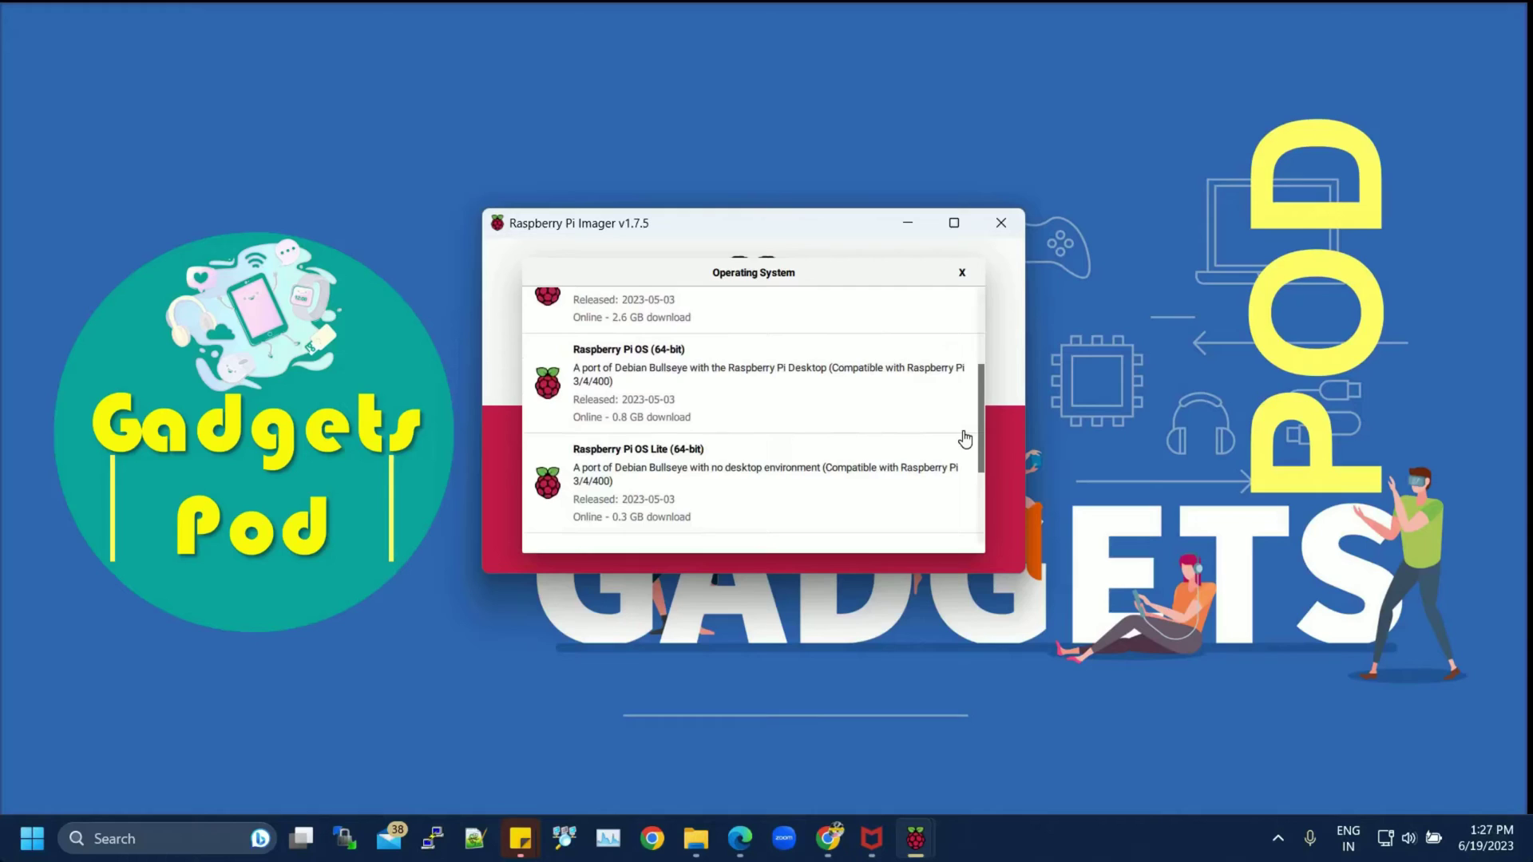
left_click(880, 383)
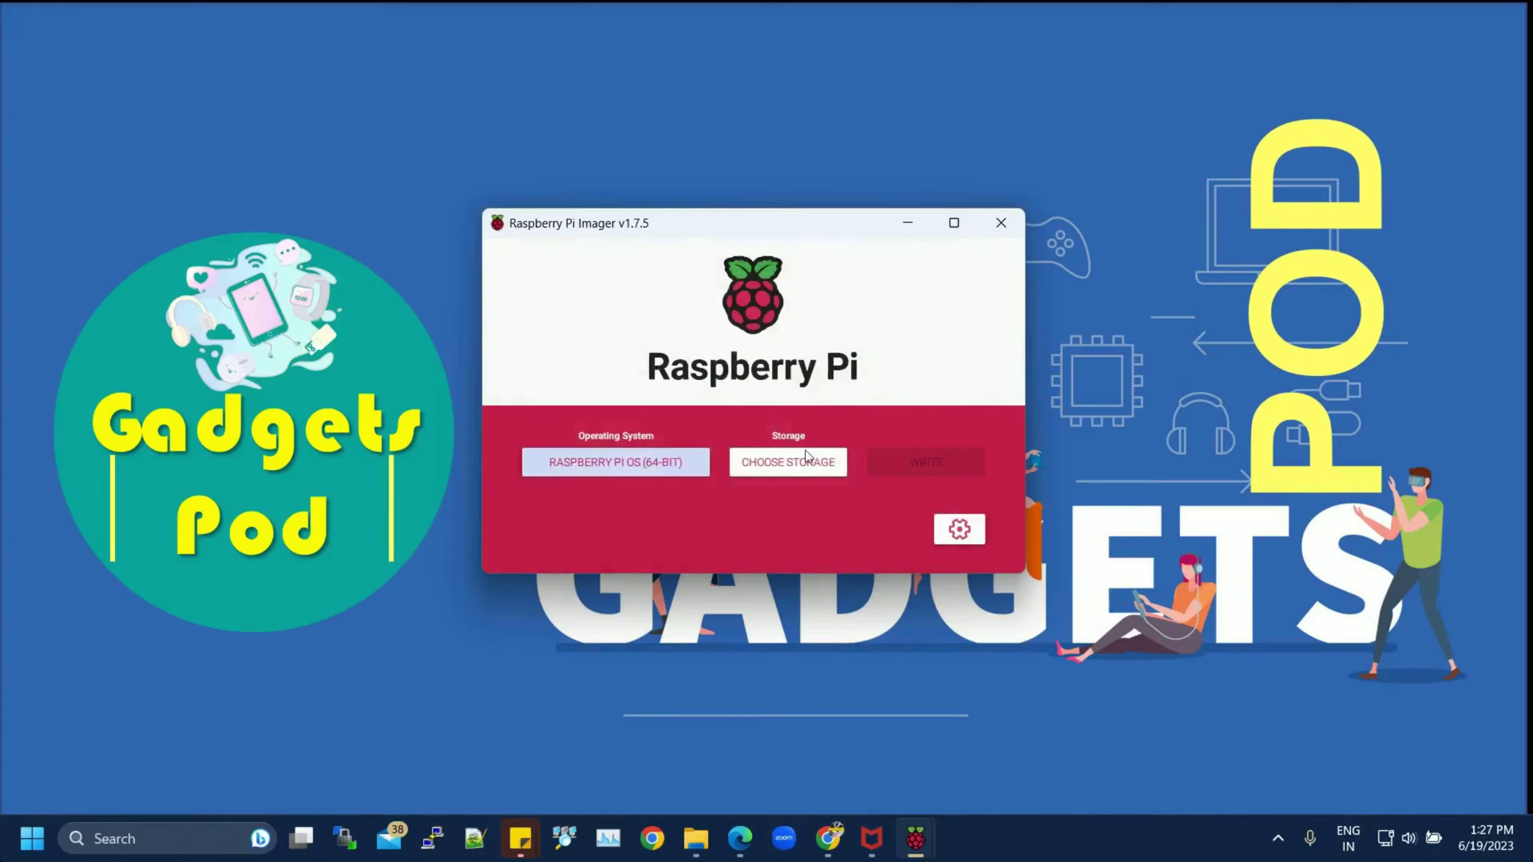
left_click(975, 468)
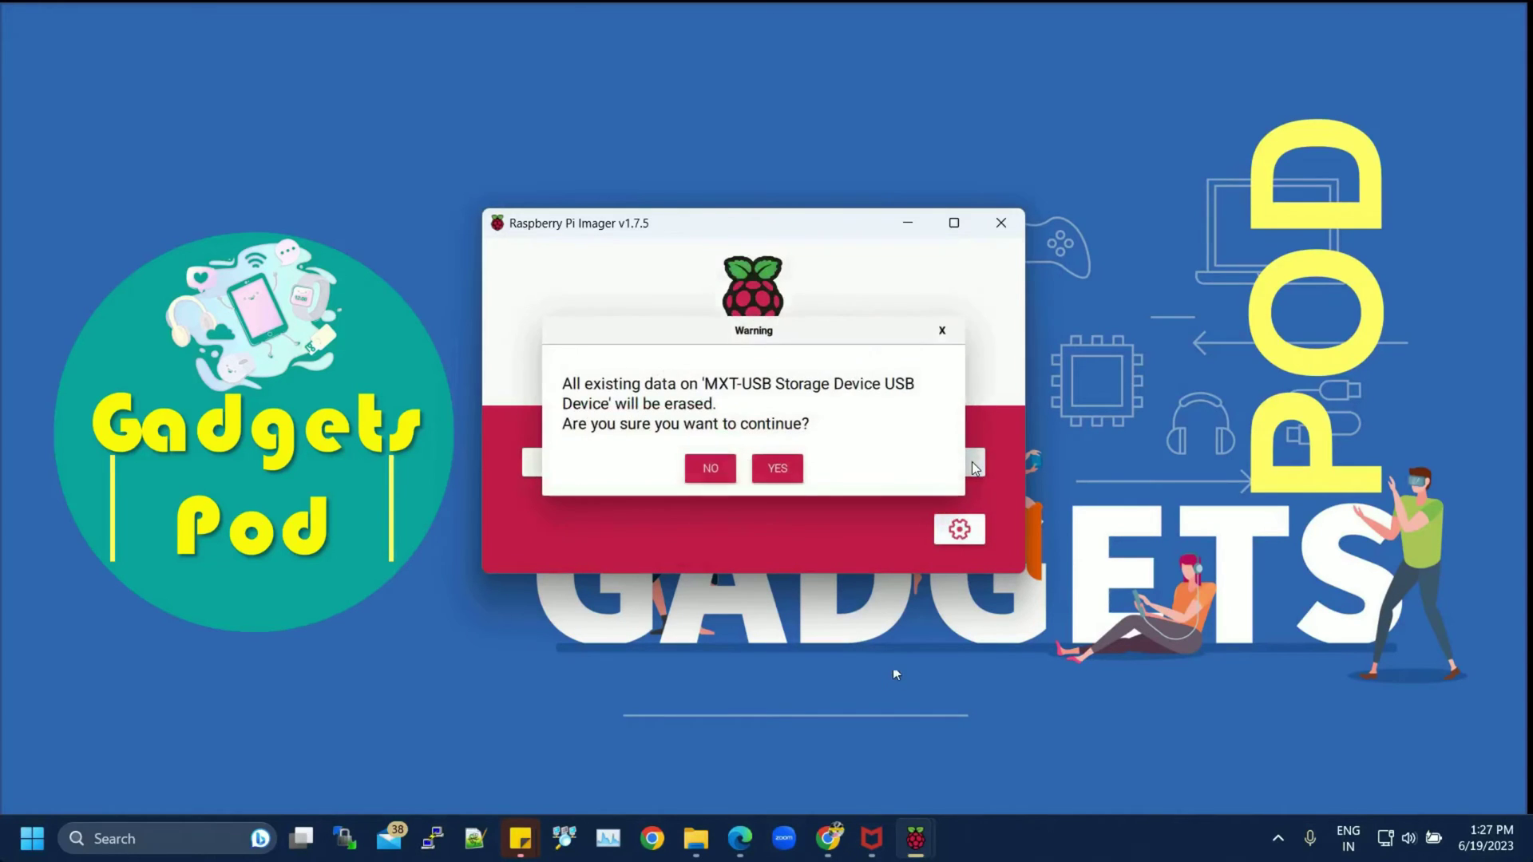
left_click(776, 471)
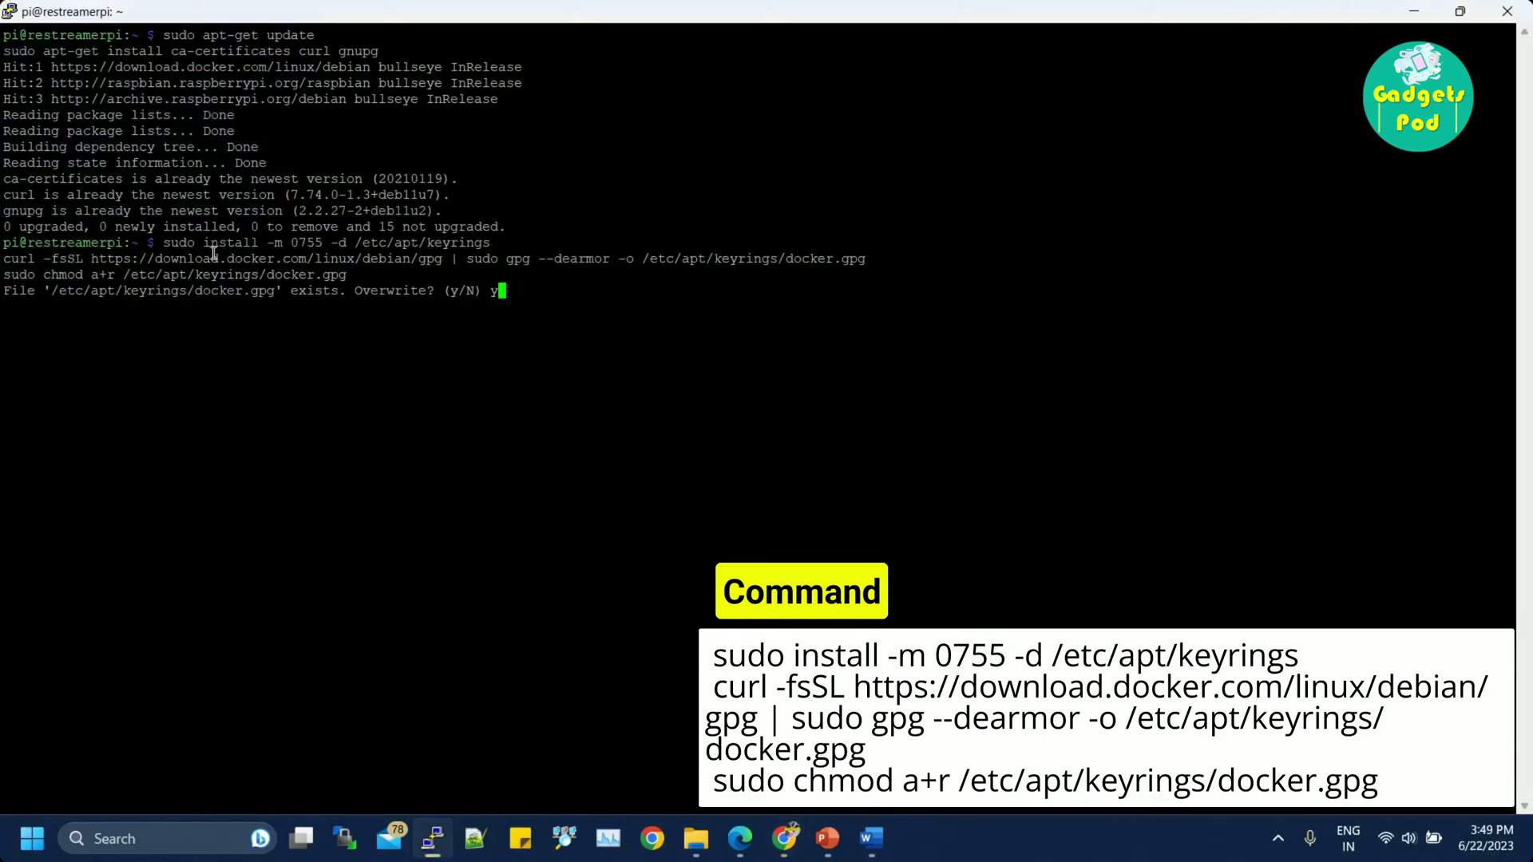
- Overwrite the existing /etc/apt/keyrings/docker.gpg key file and refresh the package lists with sudo apt-get update
type("y")
key("Return")
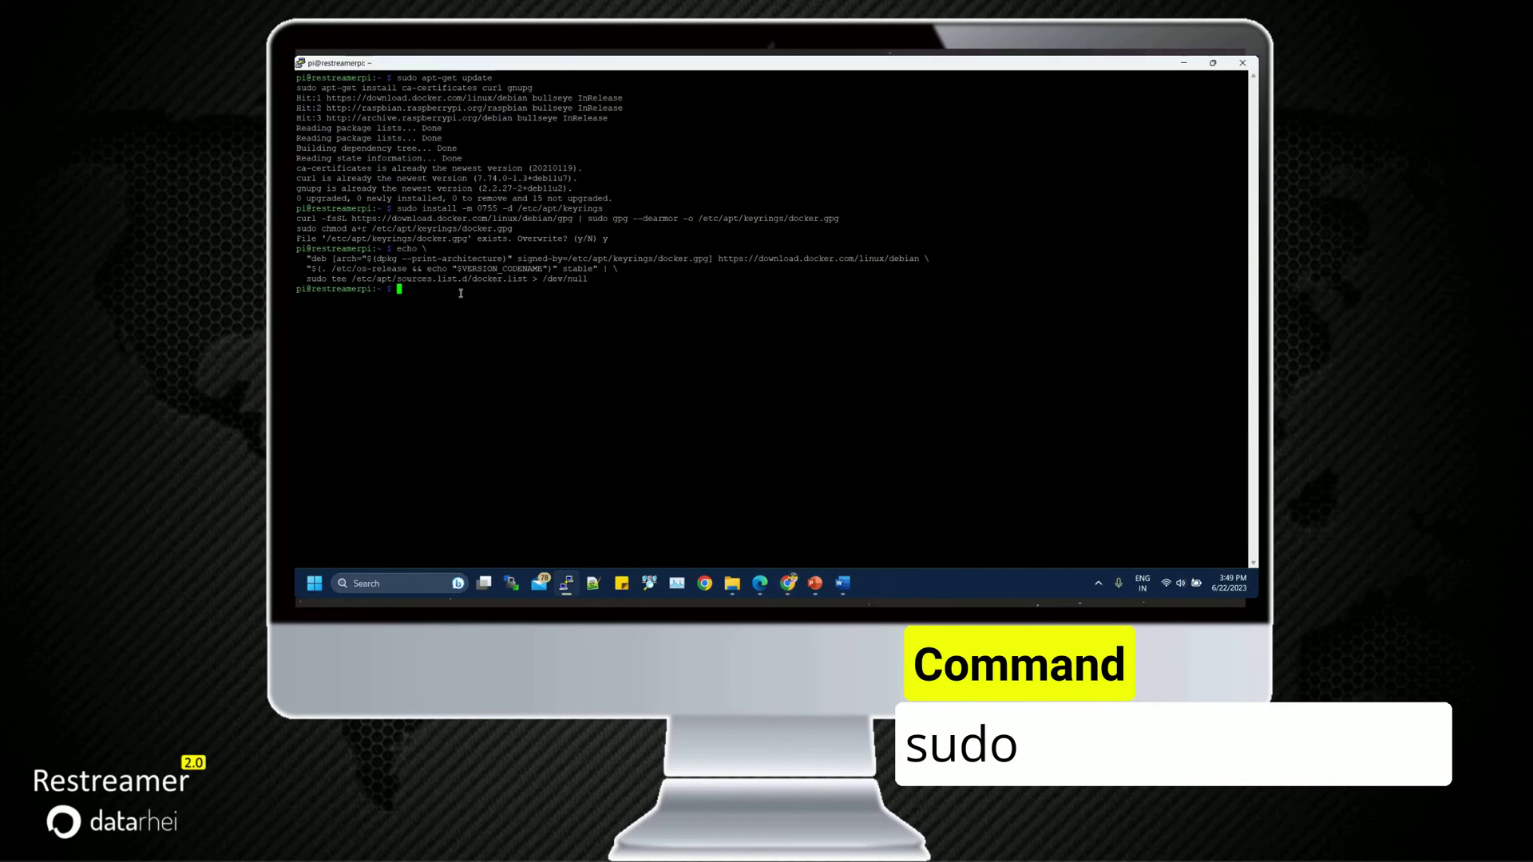
type("sudo apt-get update")
key("Return")
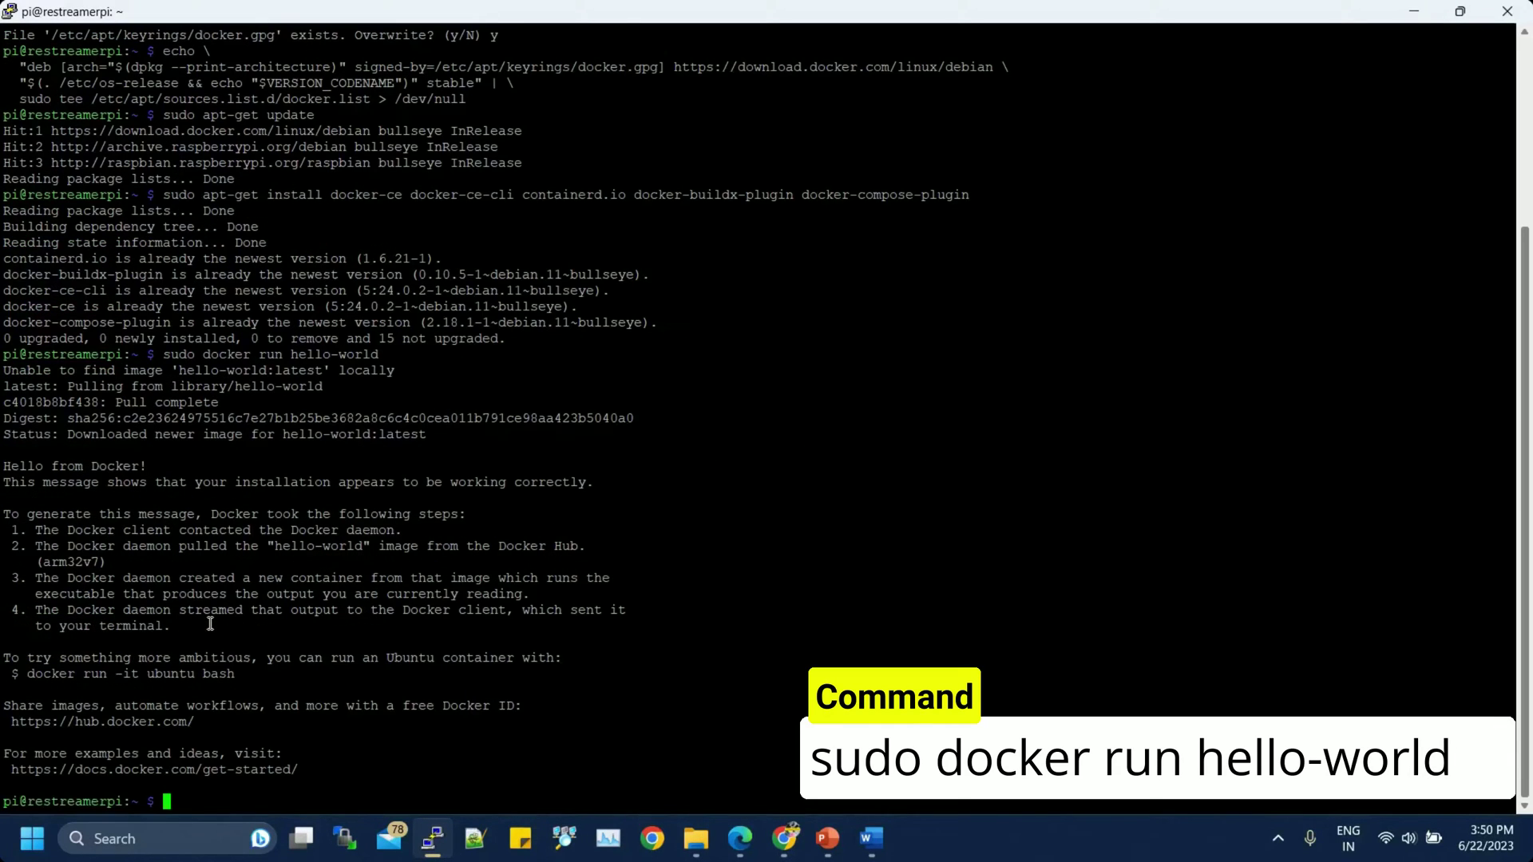
- Check the "Hello from Docker!" output of the hello-world run and start Docker with sudo service docker start
left_click_drag(650, 483, 3, 463)
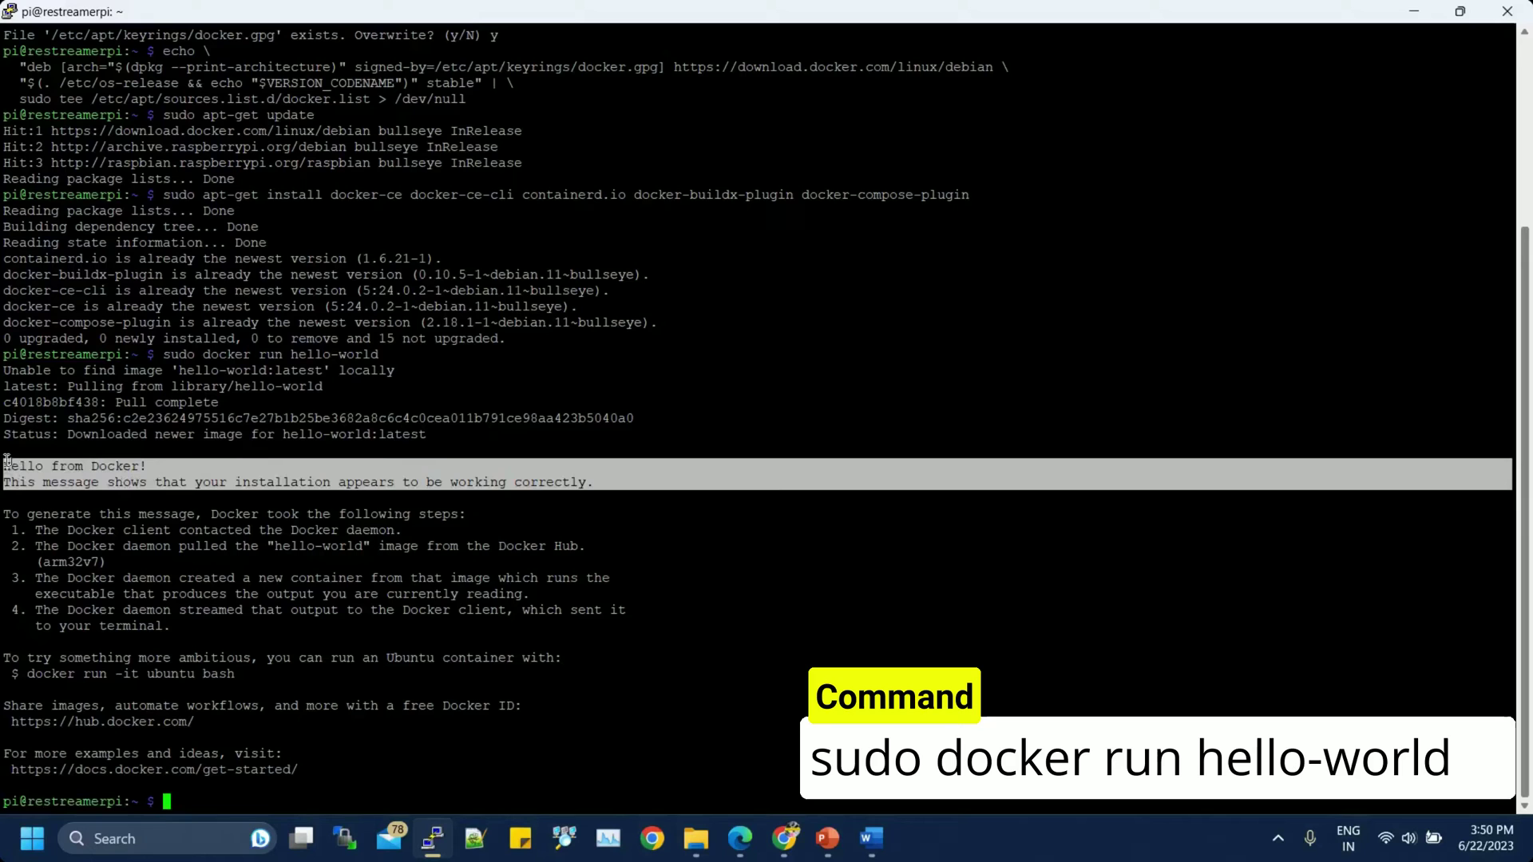
left_click(210, 624)
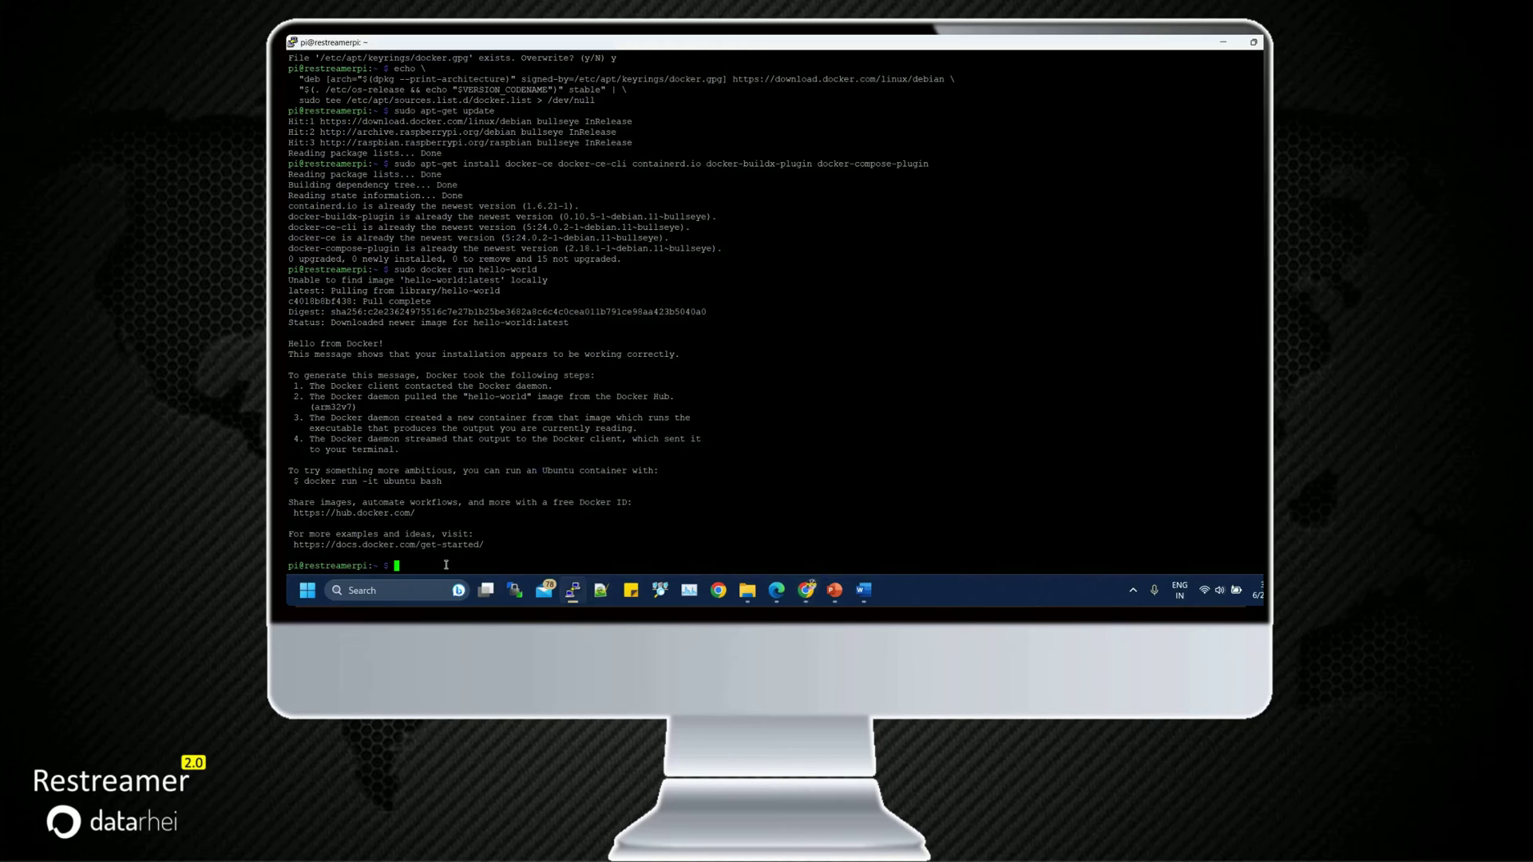
right_click(445, 565)
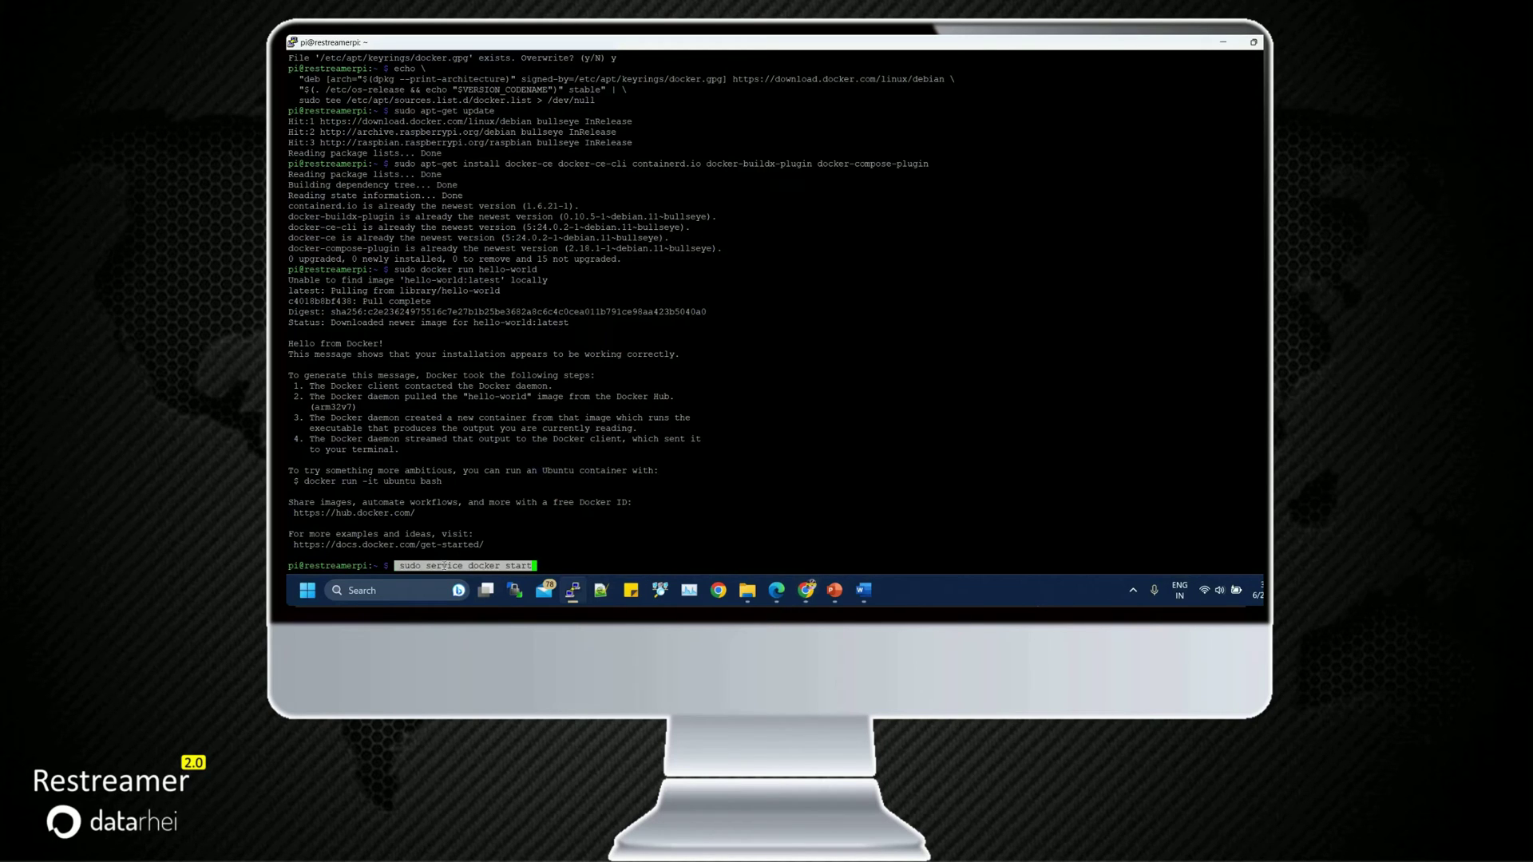
key("Return")
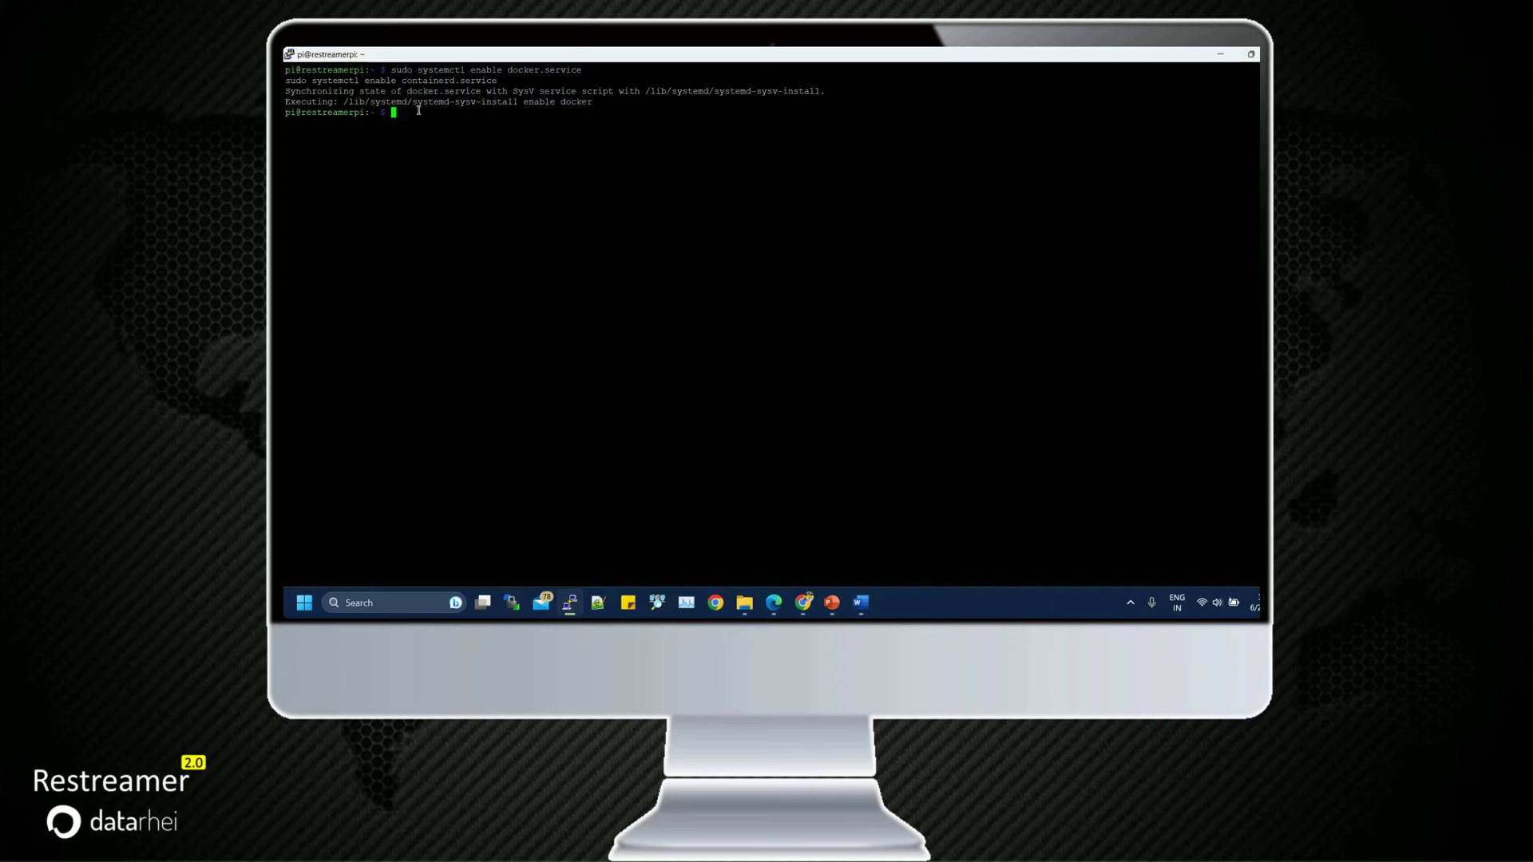
- Try to run datarhei/restreamer:latest as container restreamer without sudo, with --restart=always, config and data volumes, and ports 8080, 8181, 1935, 1936 and 6000/udp
right_click(415, 115)
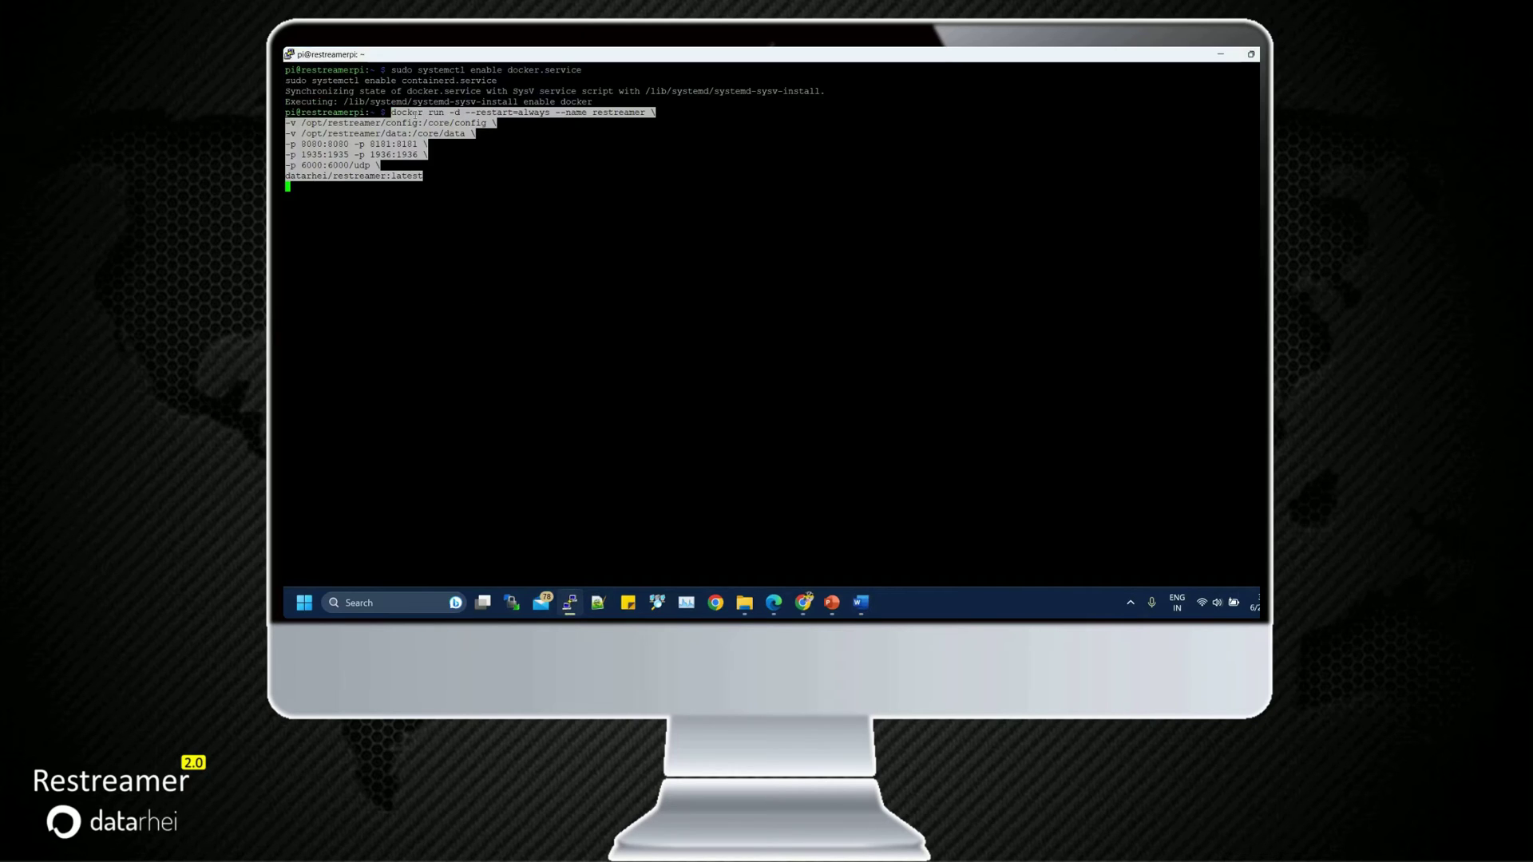
key("Return")
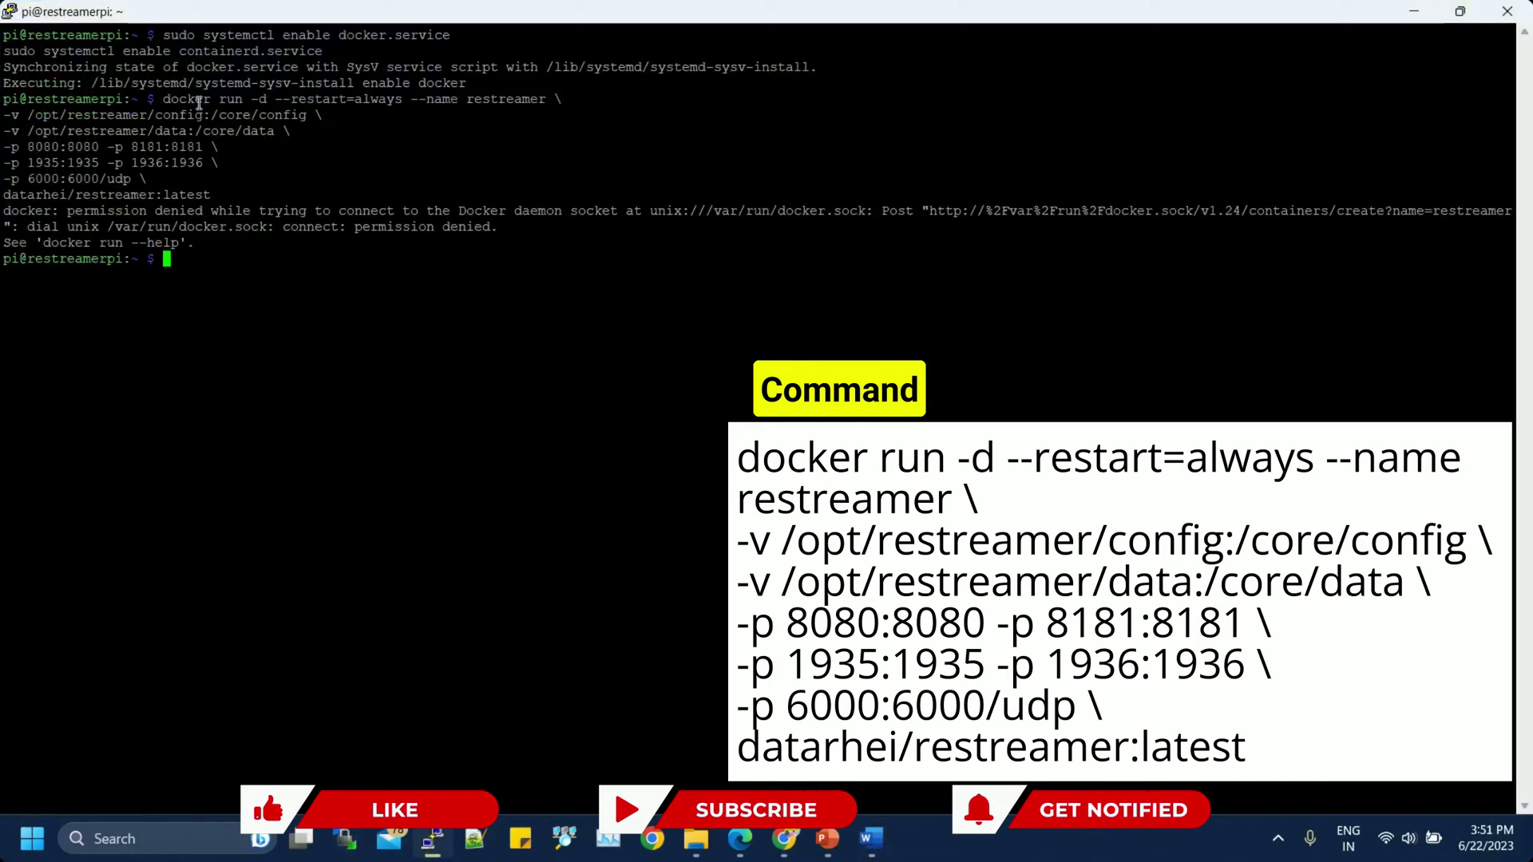
- Restart the Raspberry Pi with sudo reboot
type("sudo")
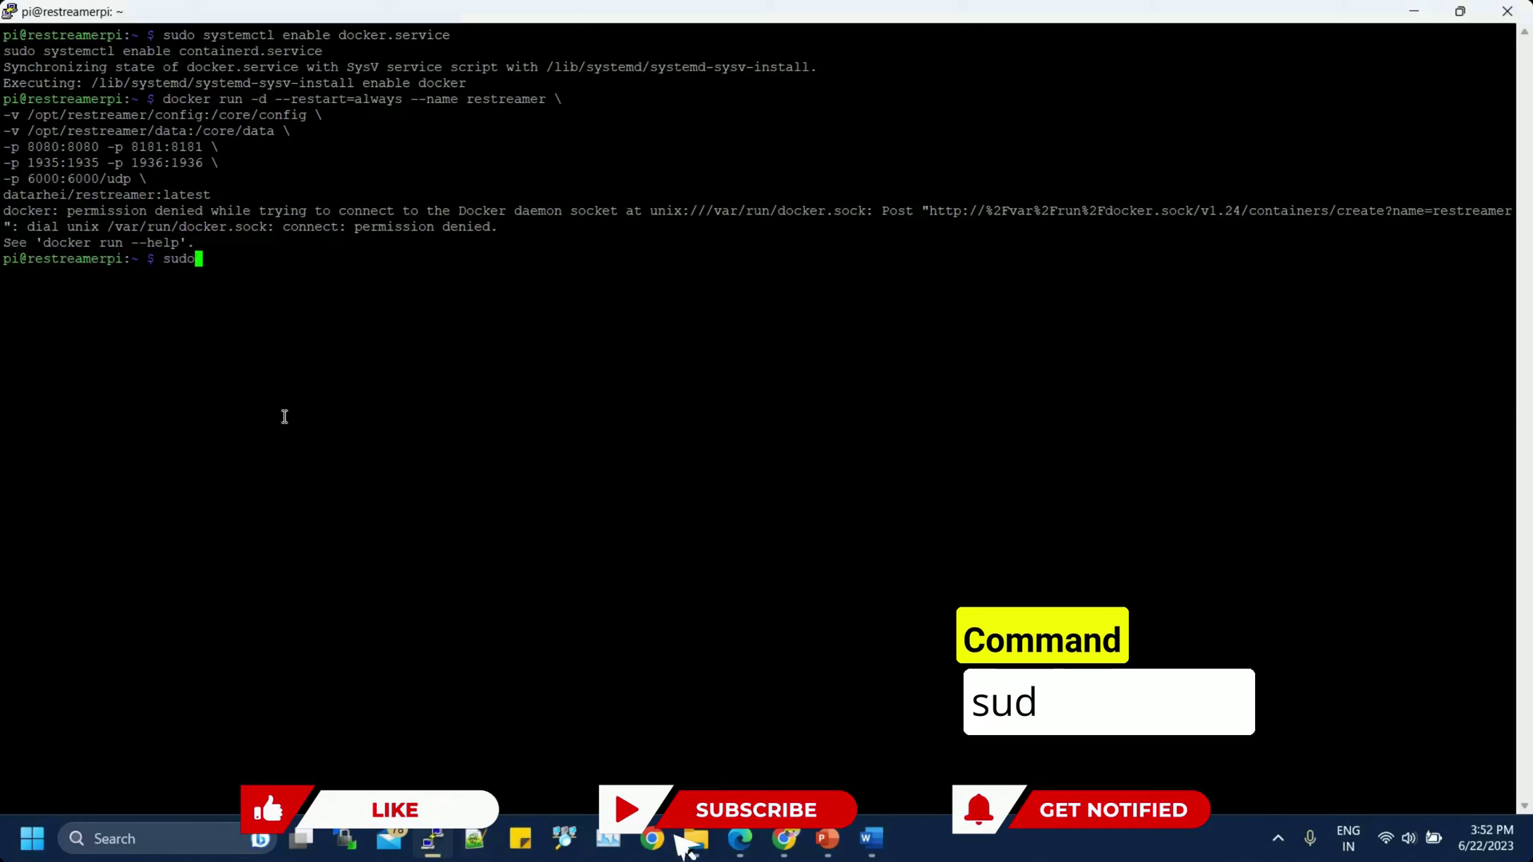
type(" reboot")
key("Return")
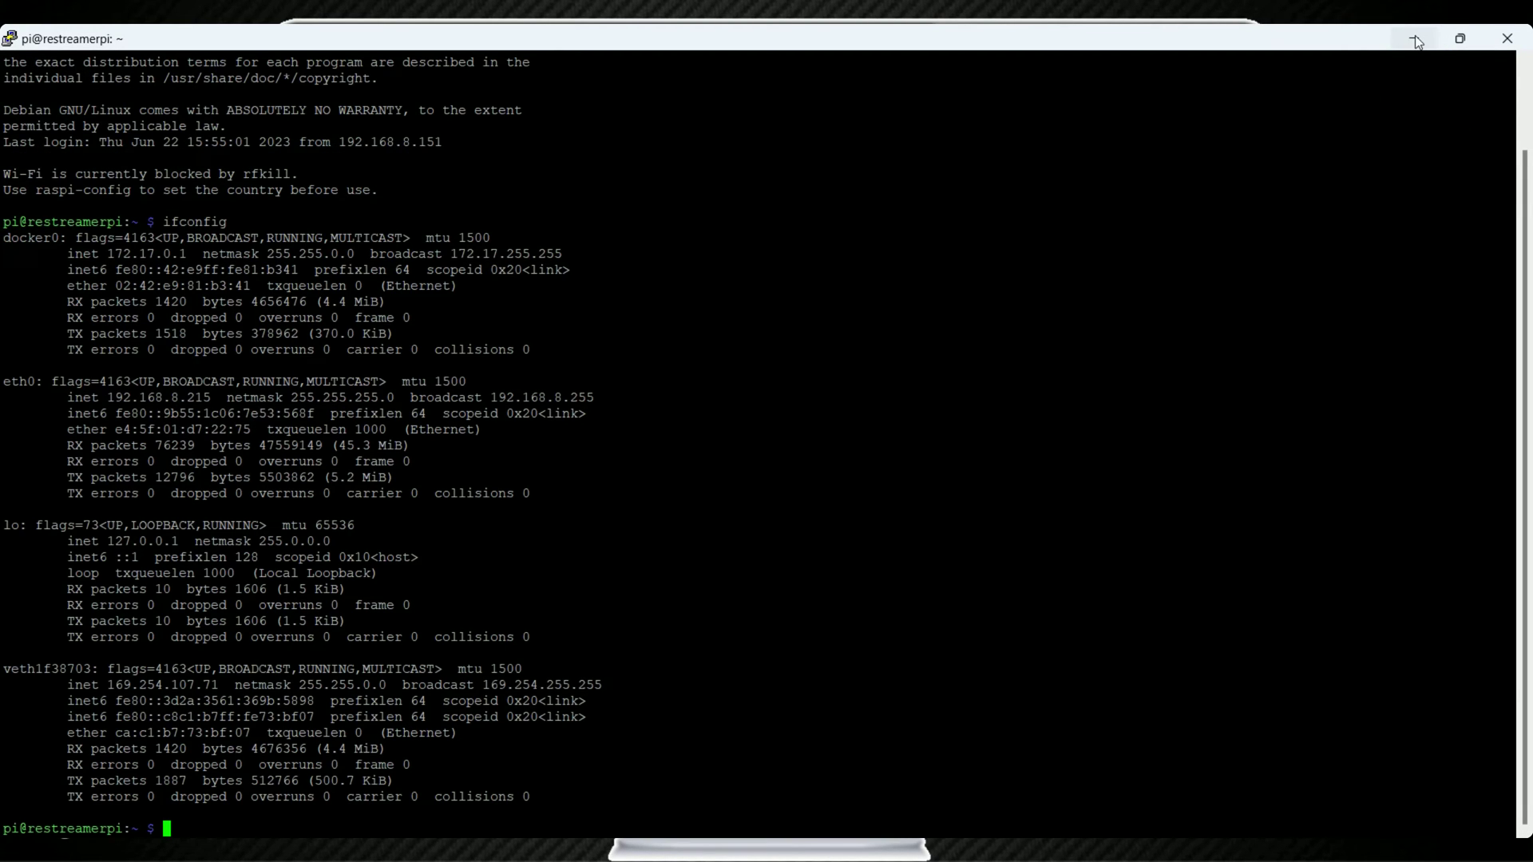
- Look up the Pi's eth0 IP address in the ifconfig output and switch to Google Chrome to replace the page address
left_click_drag(226, 394, 113, 400)
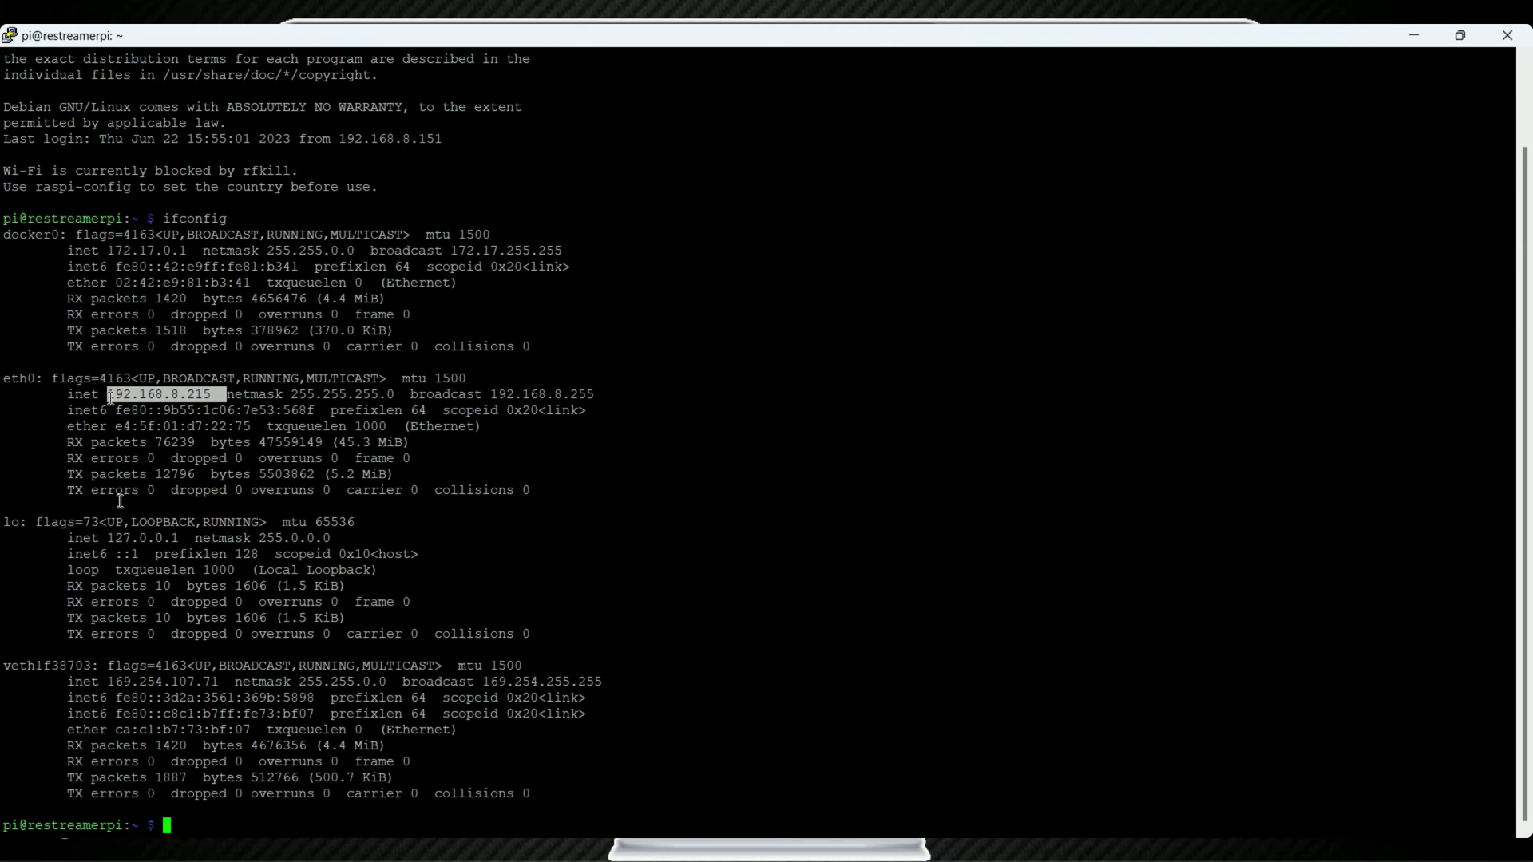
left_click(1517, 45)
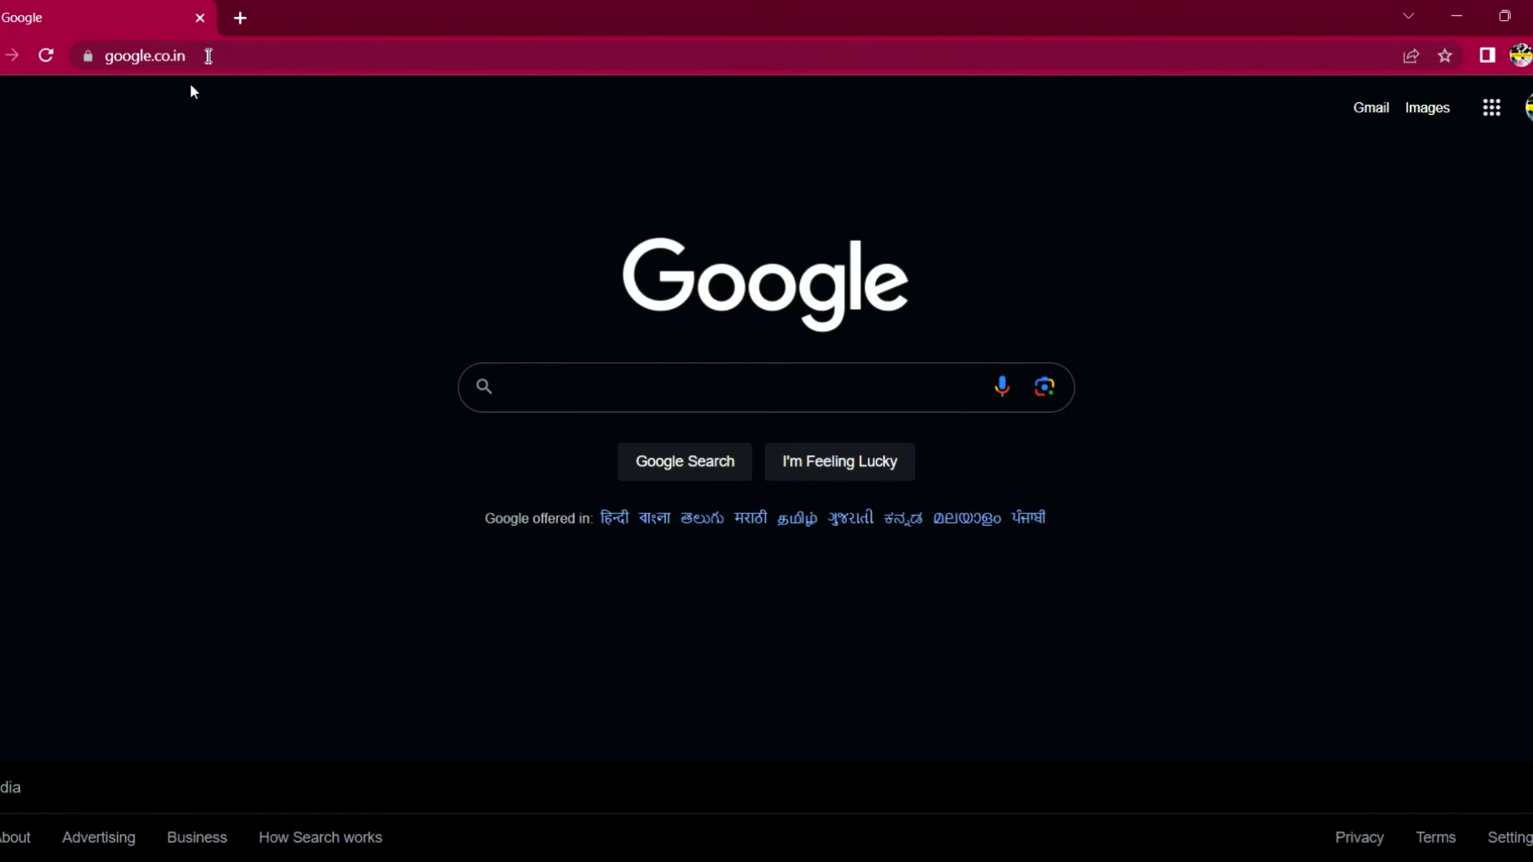
left_click(208, 55)
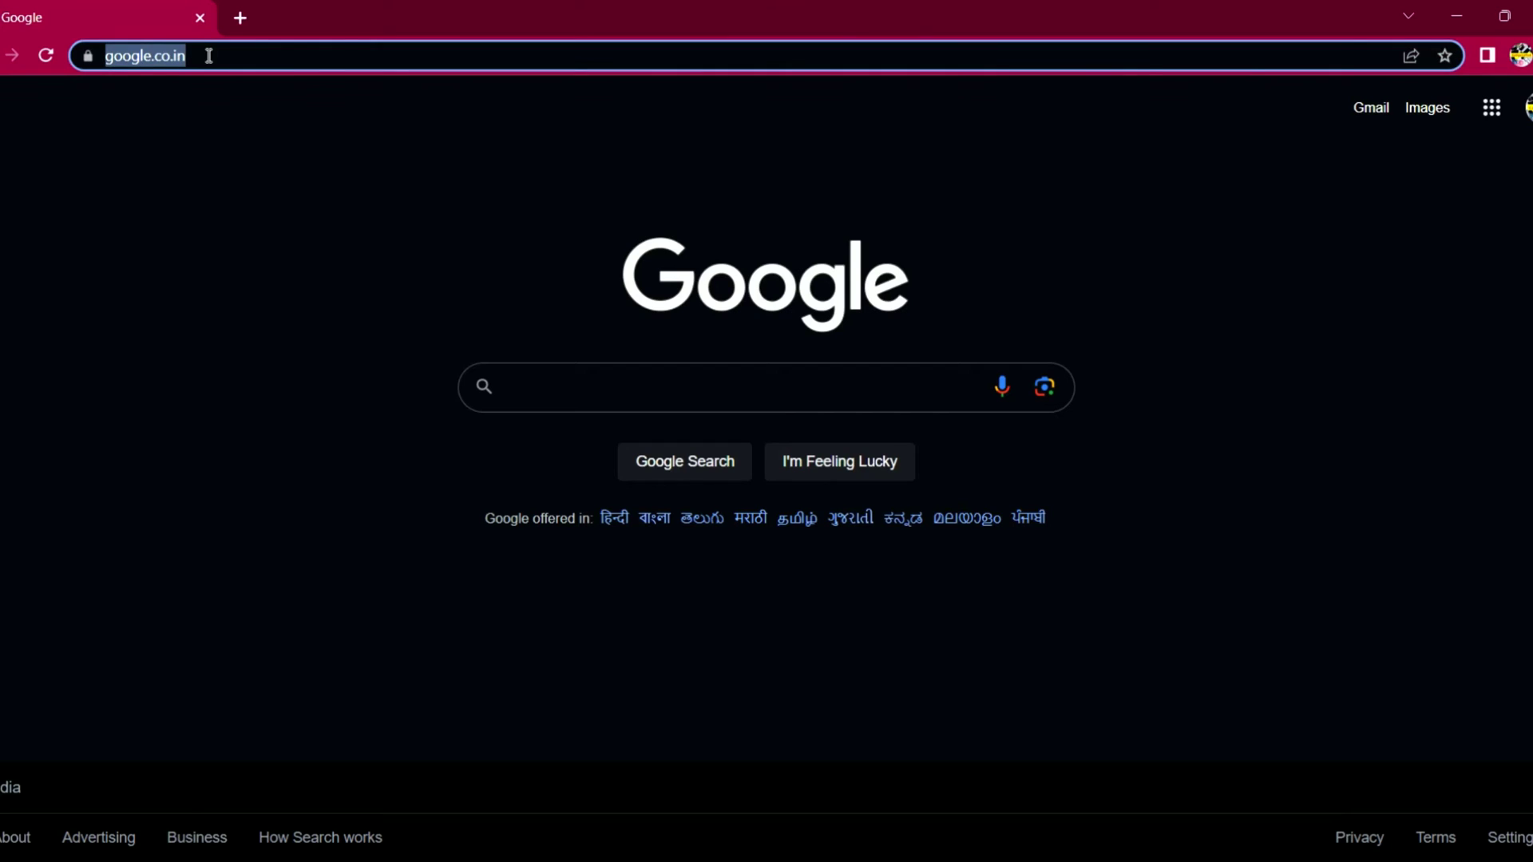
type("192.")
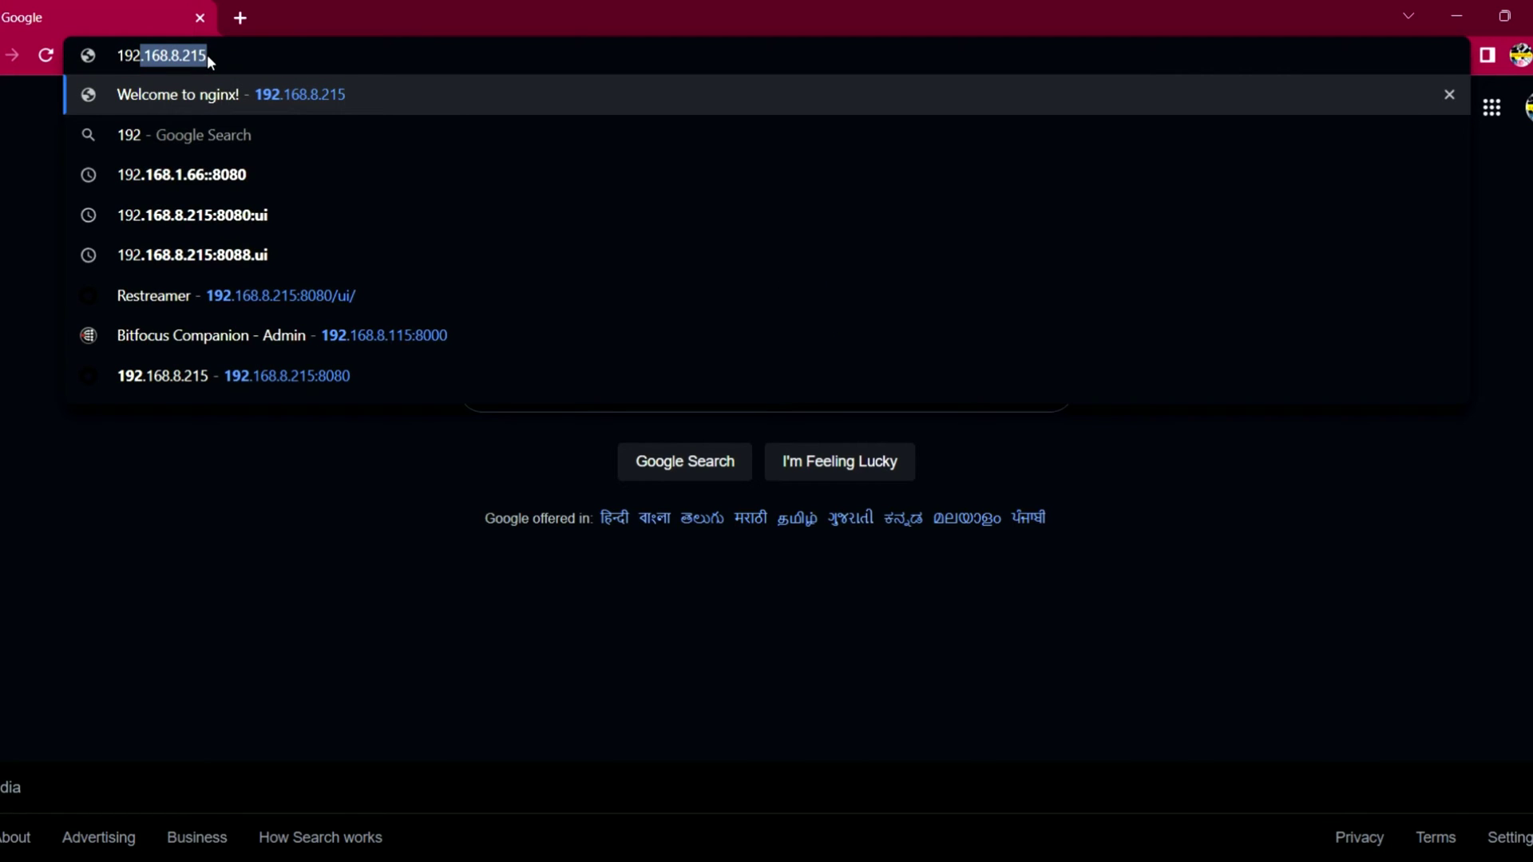
type("68.")
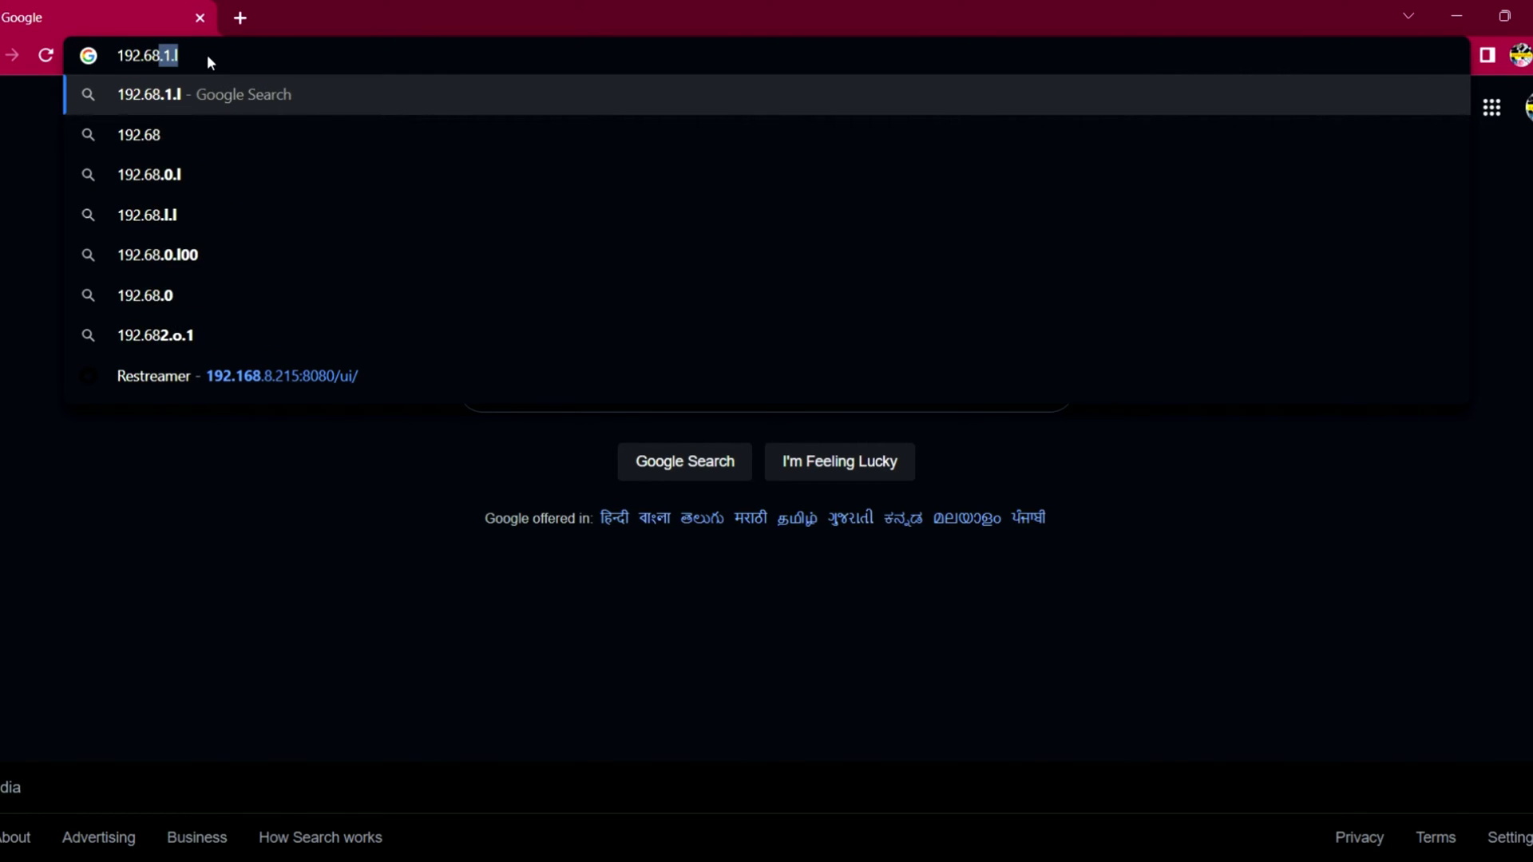
key("BackSpace")
key("BackSpace")
key("BackSpace")
key("BackSpace")
key("BackSpace")
key("BackSpace")
key("BackSpace")
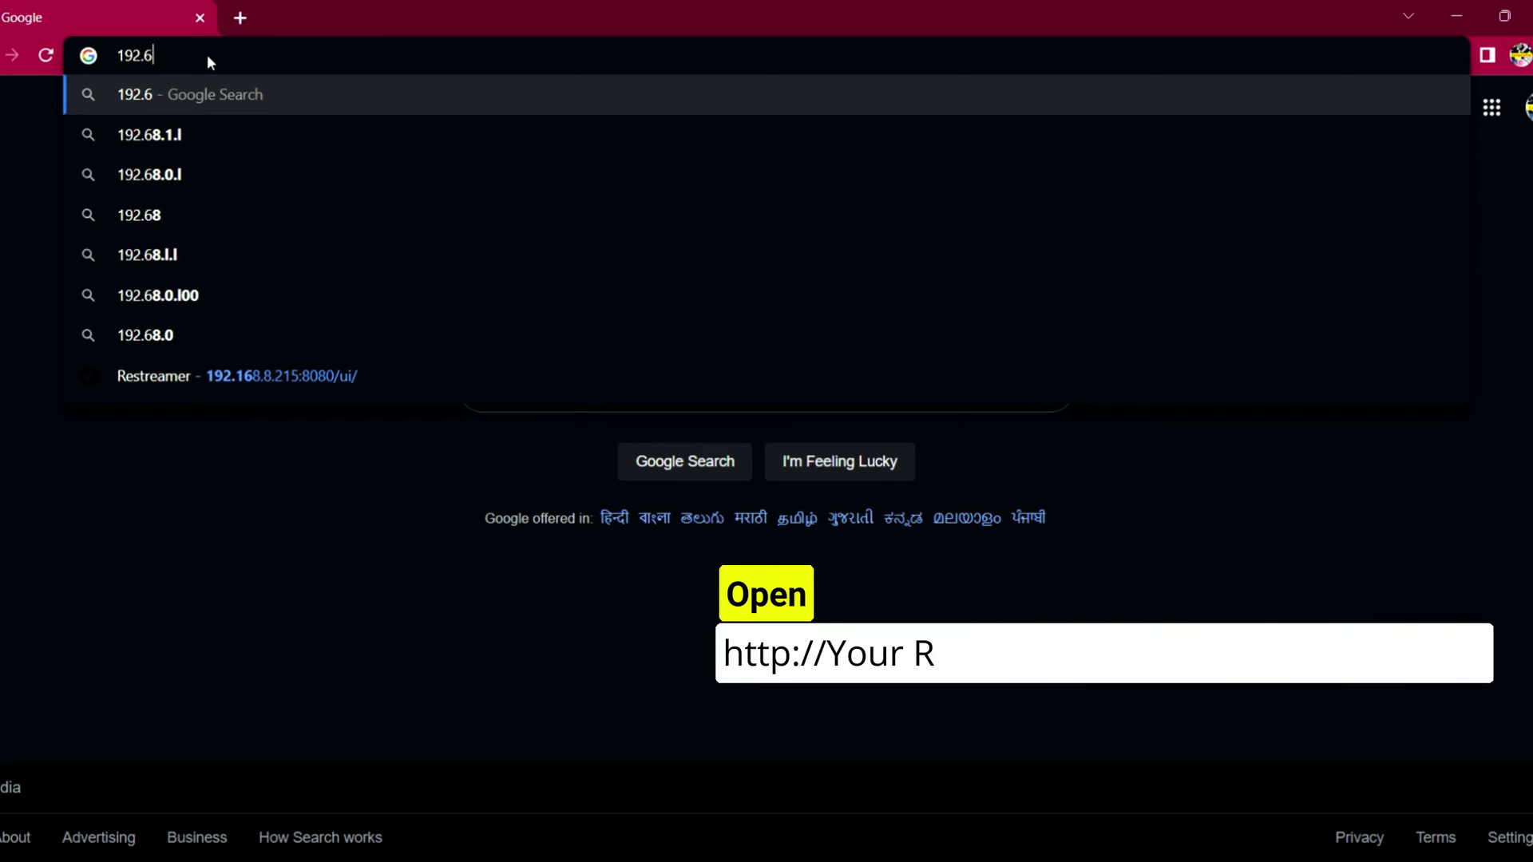
- Load 192.168.8.215:8080 in the browser and continue to the Restreamer admin panel
type("19")
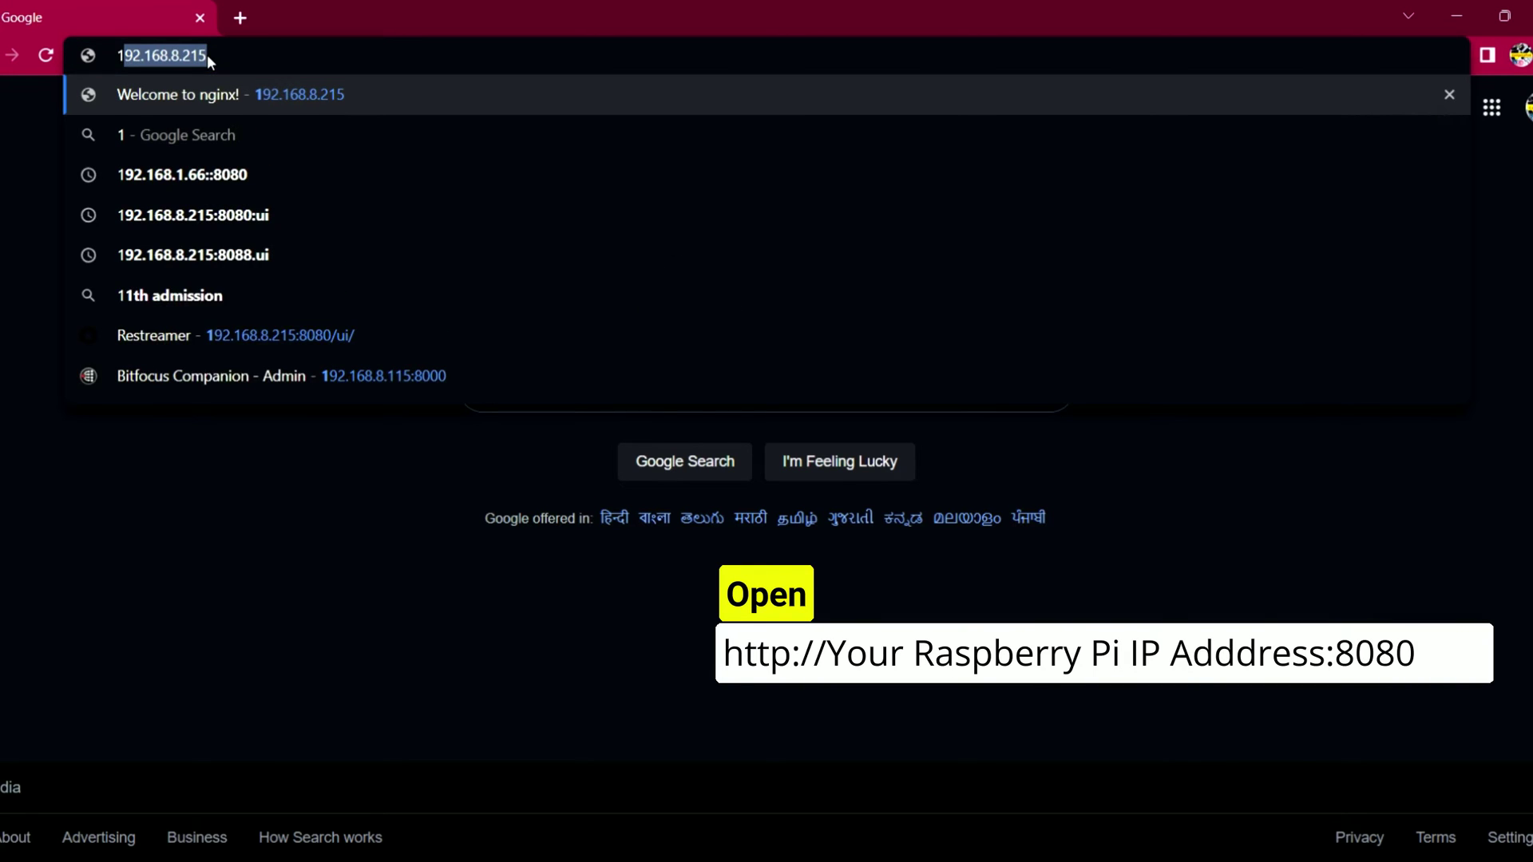
type("2.1")
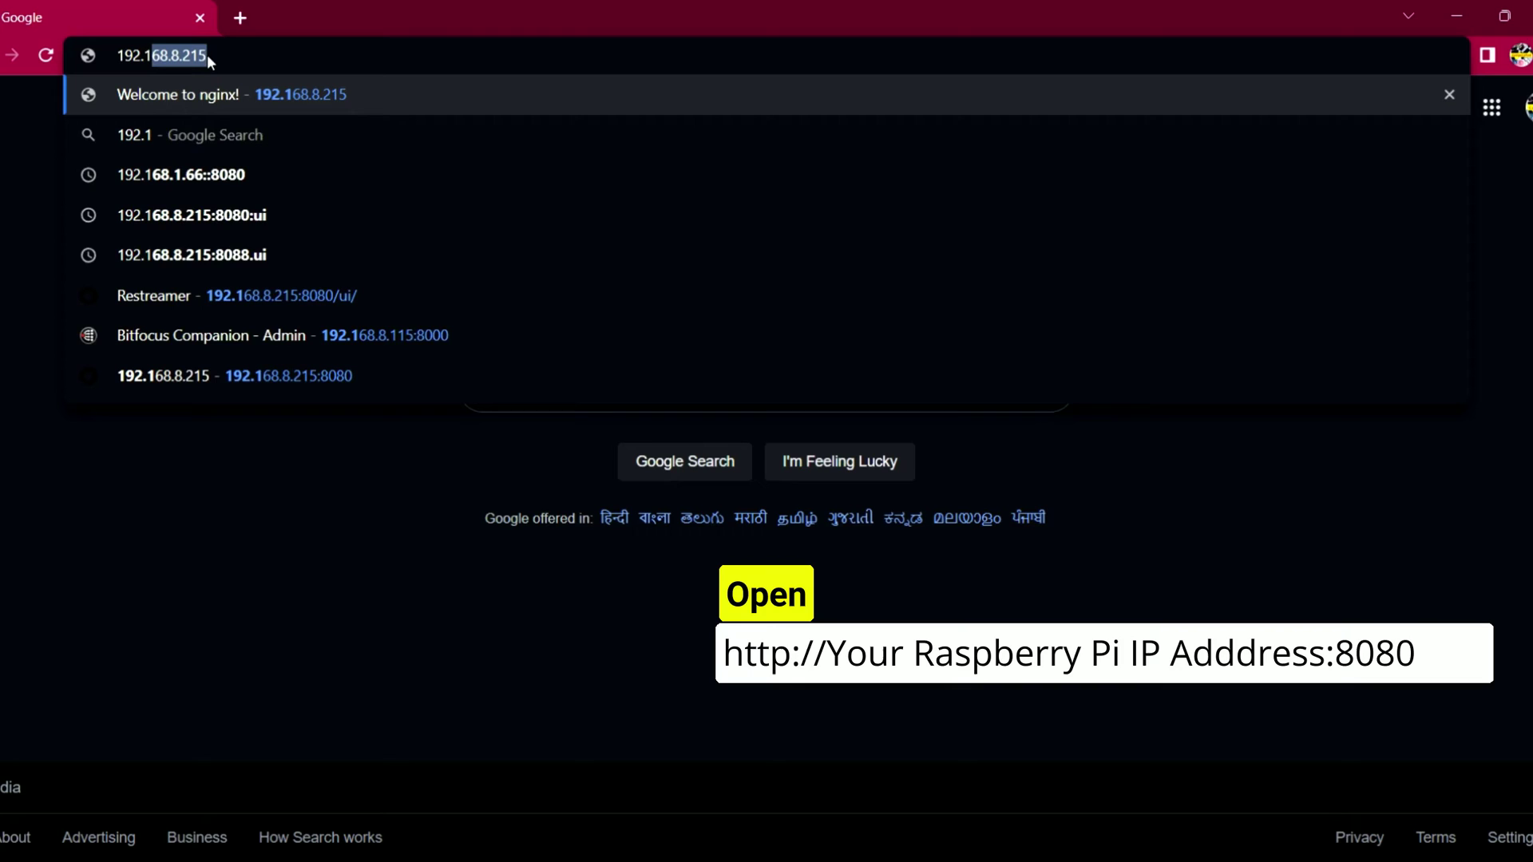
type("68.")
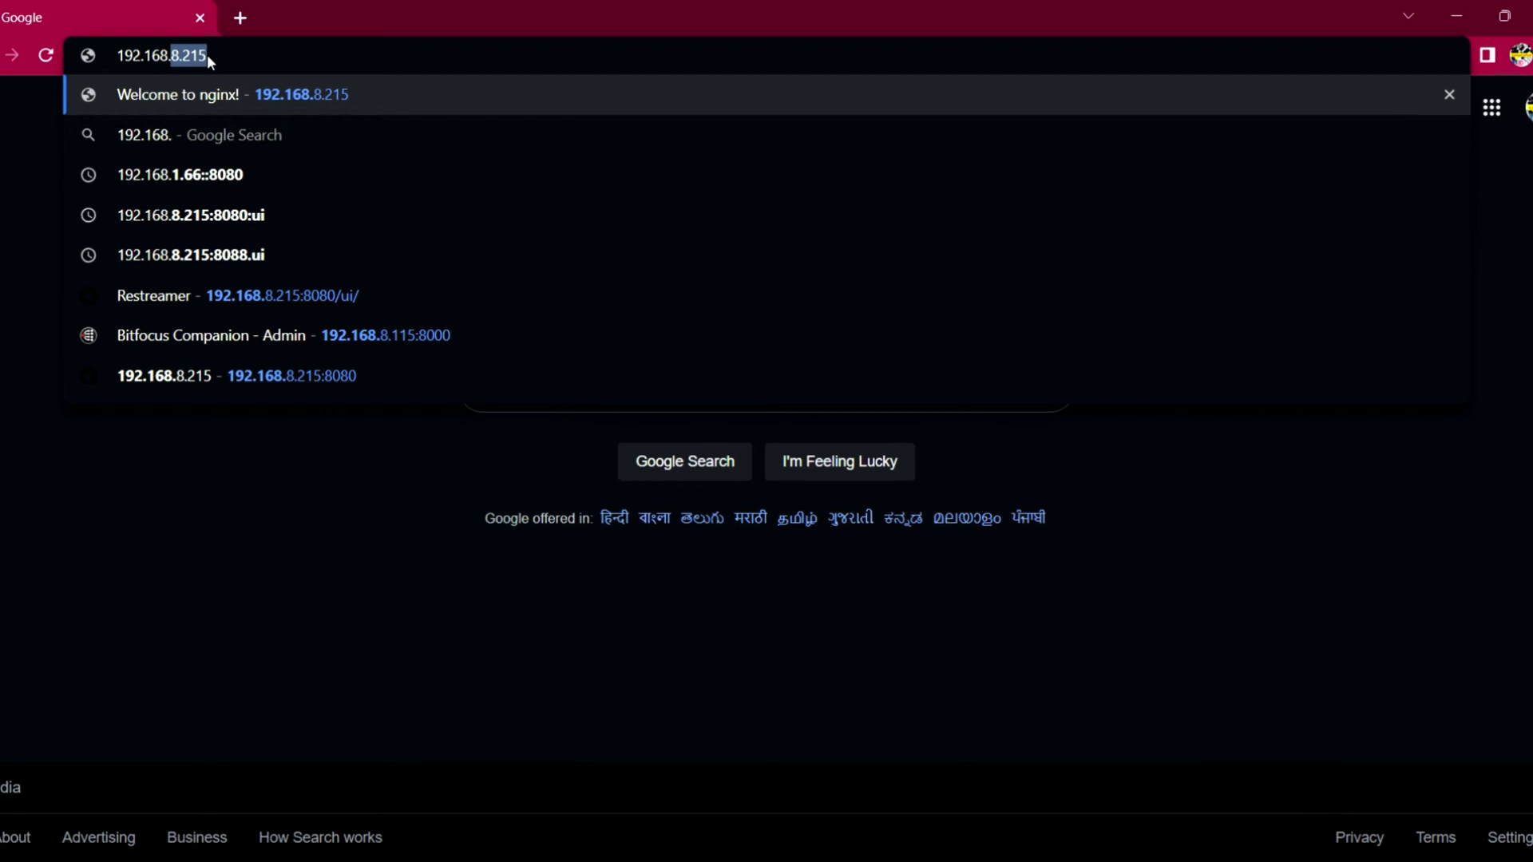
type("8.21")
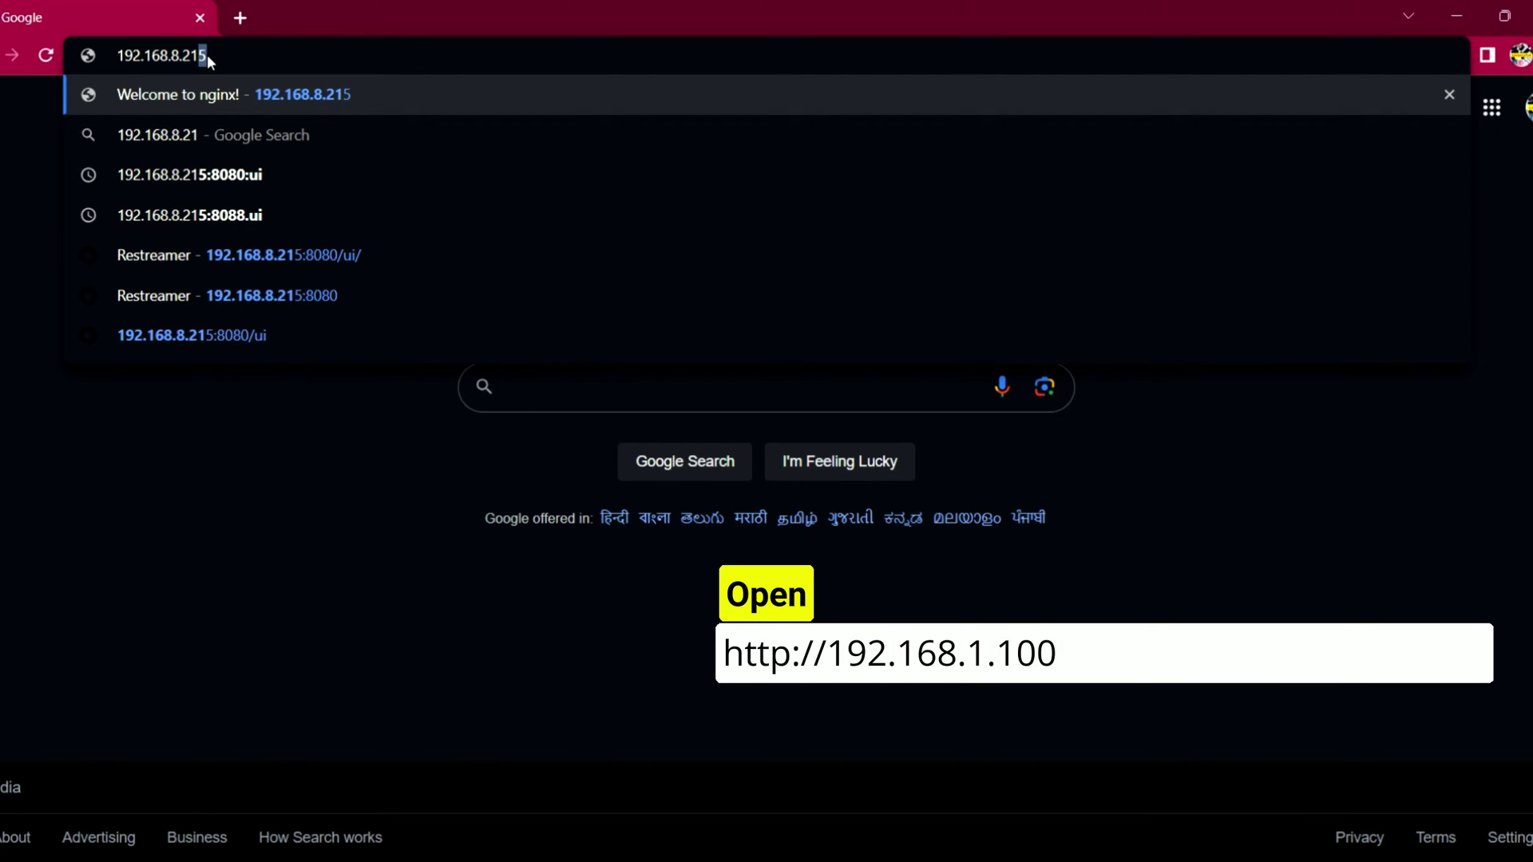
type("5:")
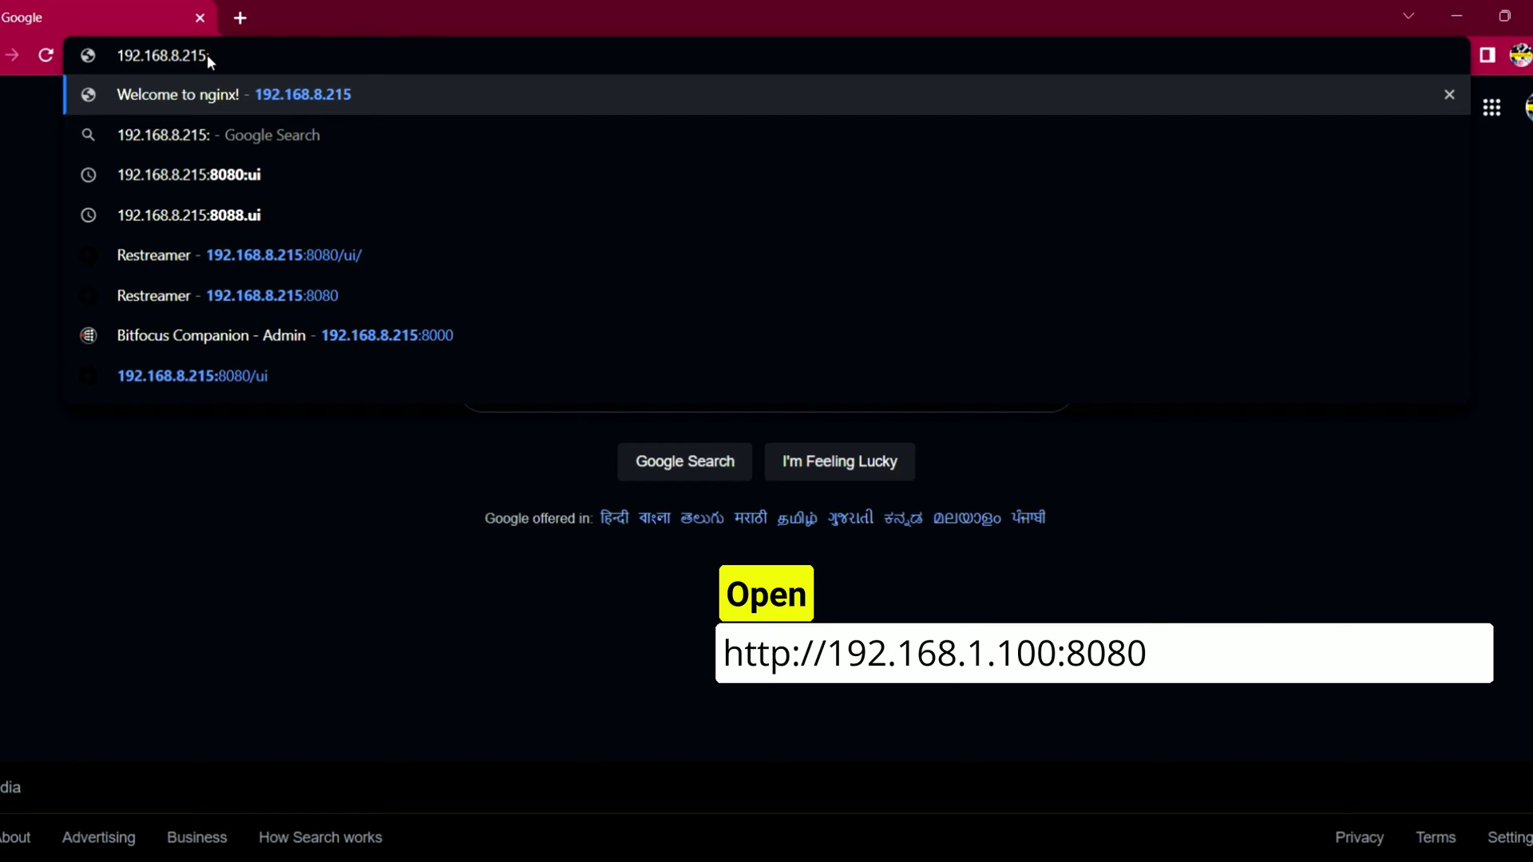
type("8080")
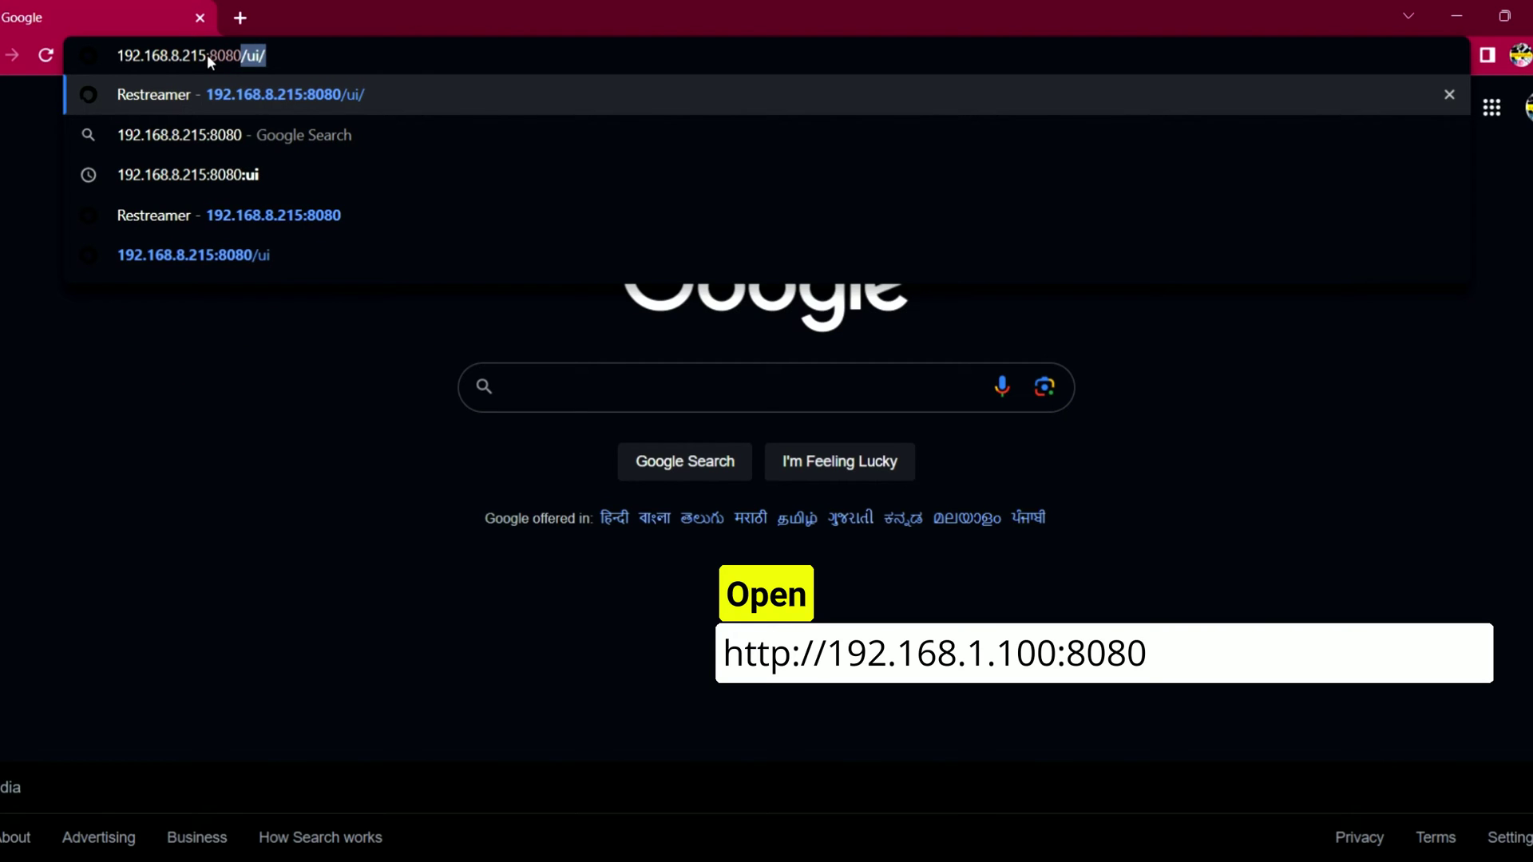
key("Delete")
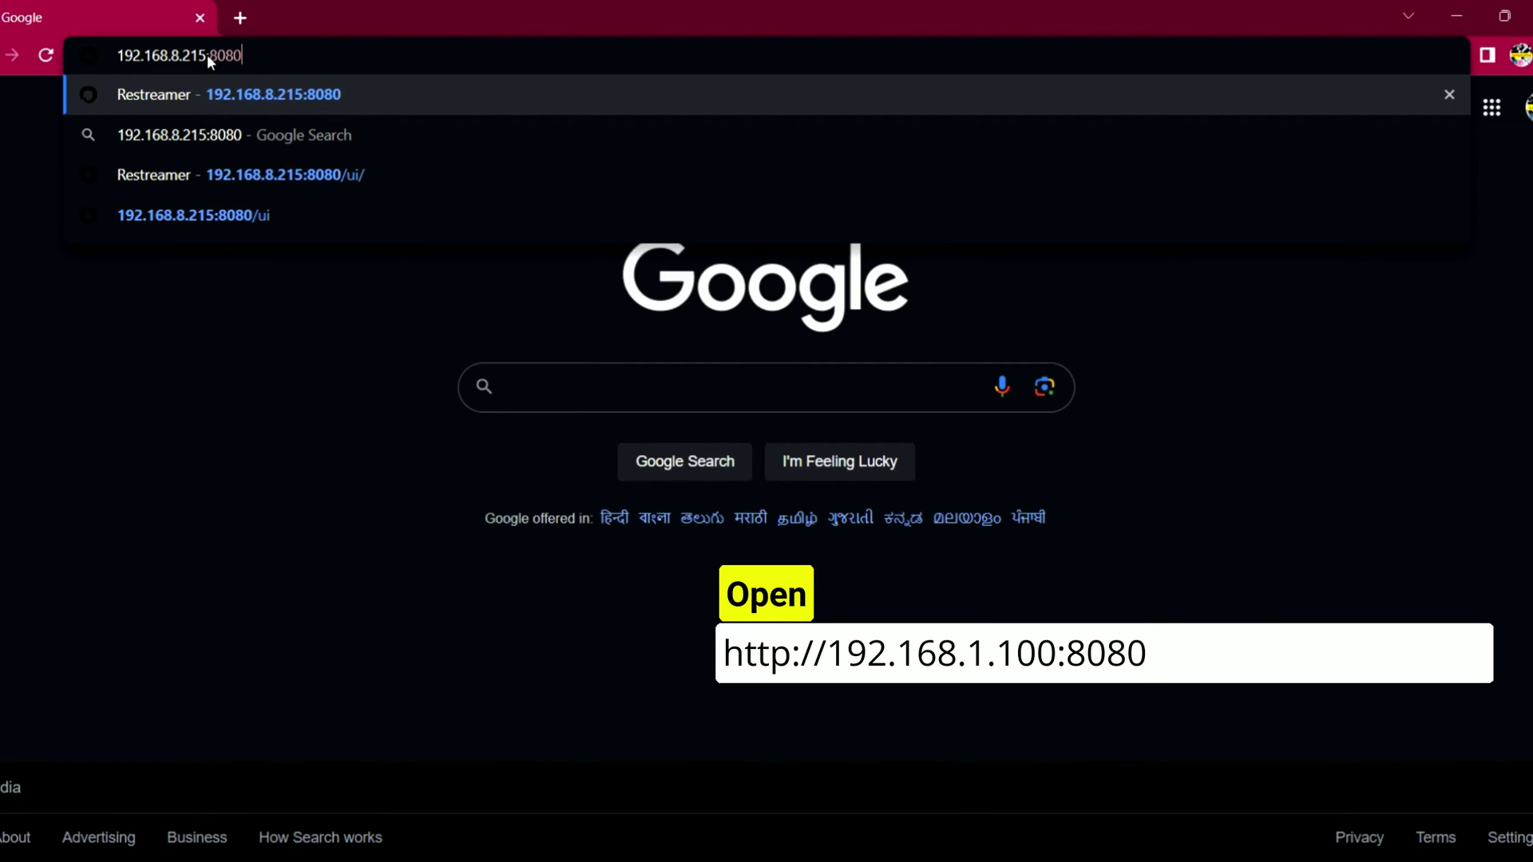
key("Return")
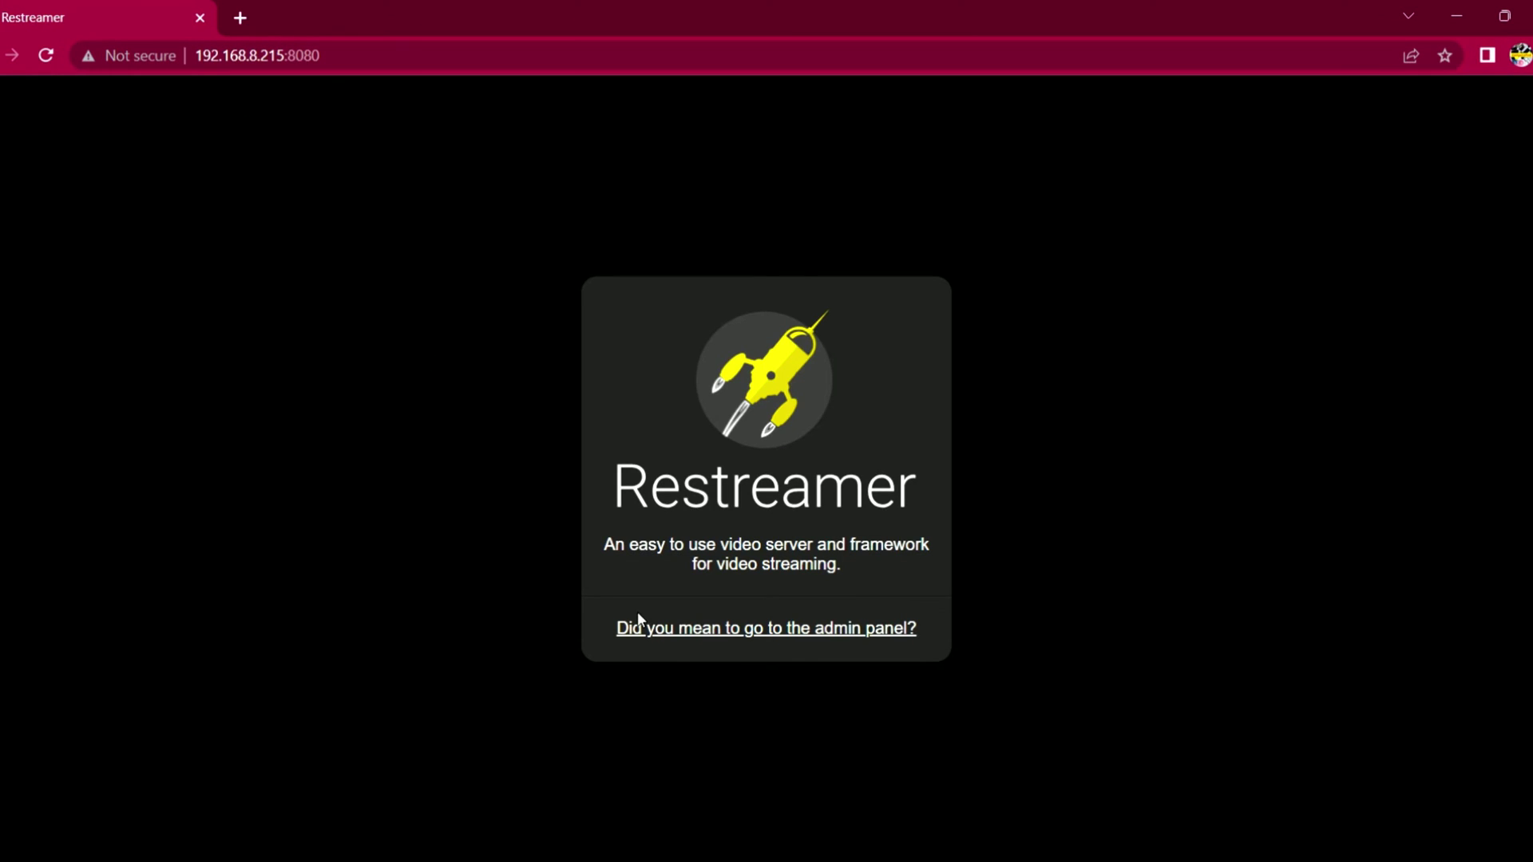
left_click(787, 631)
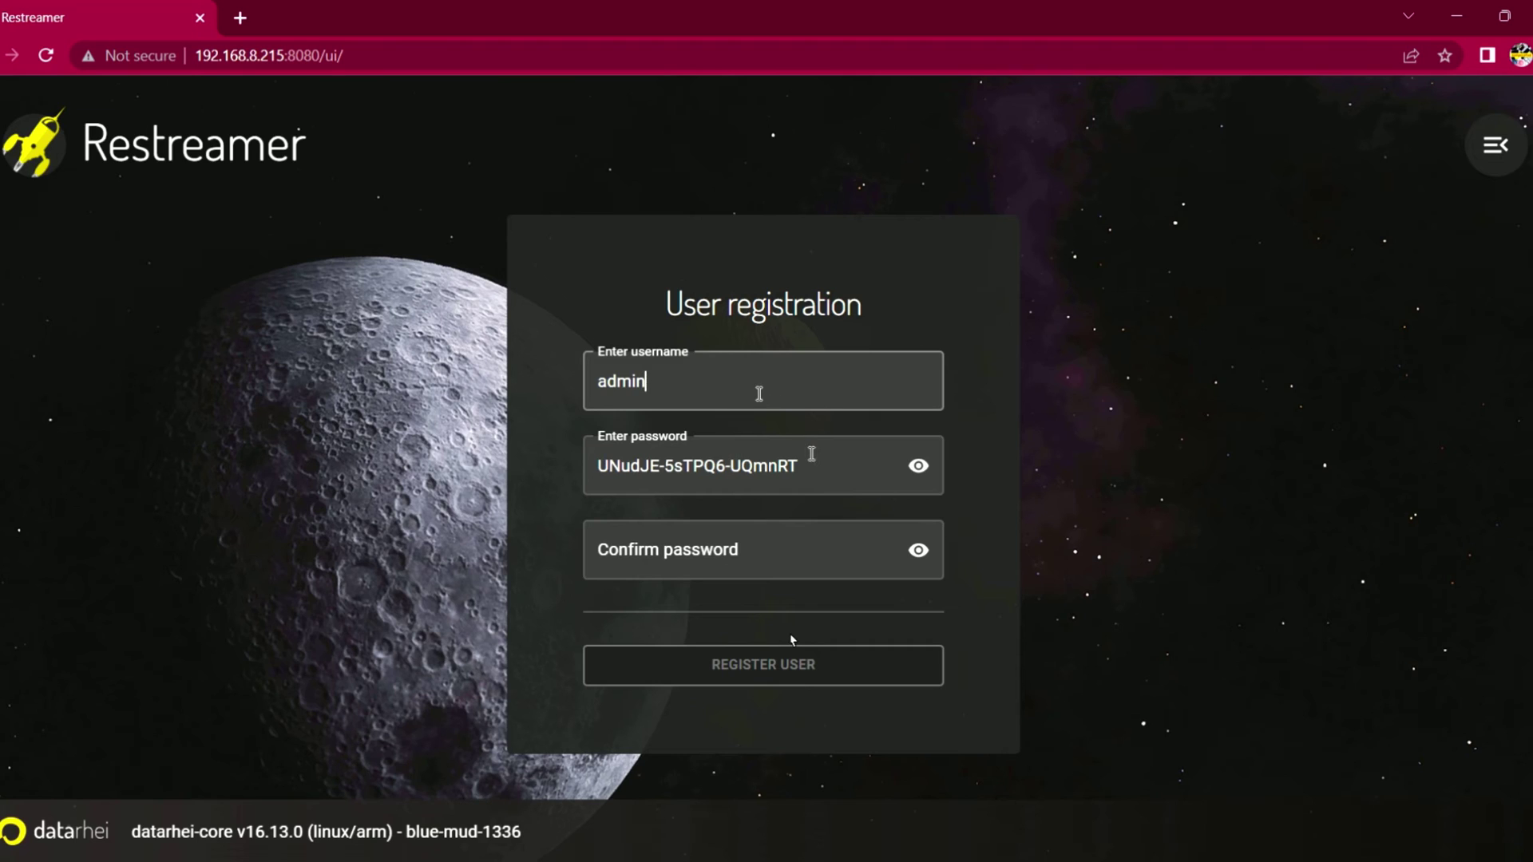
- Replace the prefilled password with a chosen account password, enter it again as confirmation and register the admin user
left_click_drag(810, 464, 576, 469)
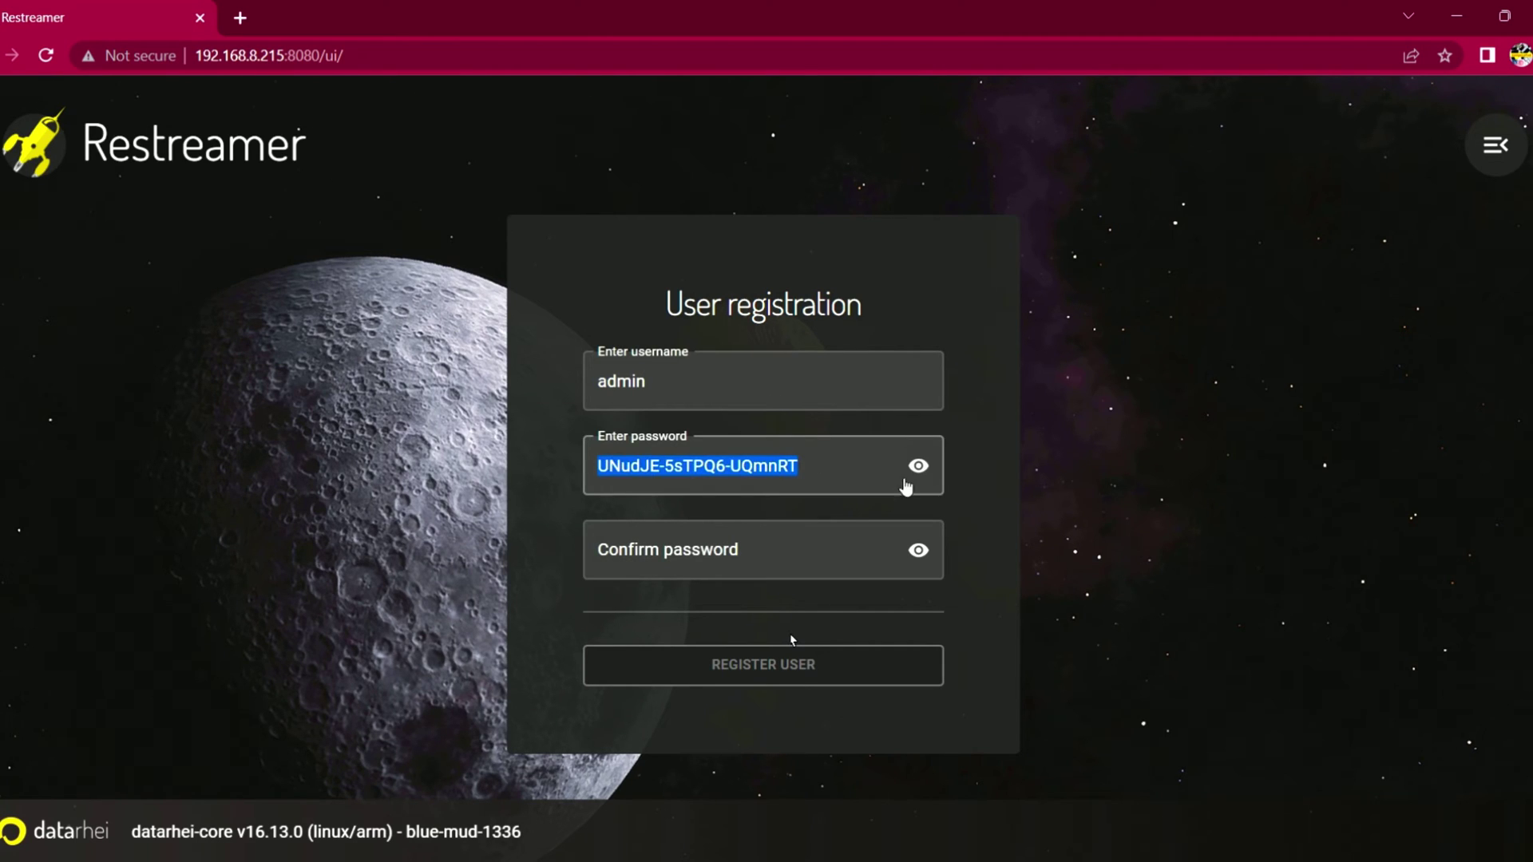
key("BackSpace")
type("•••")
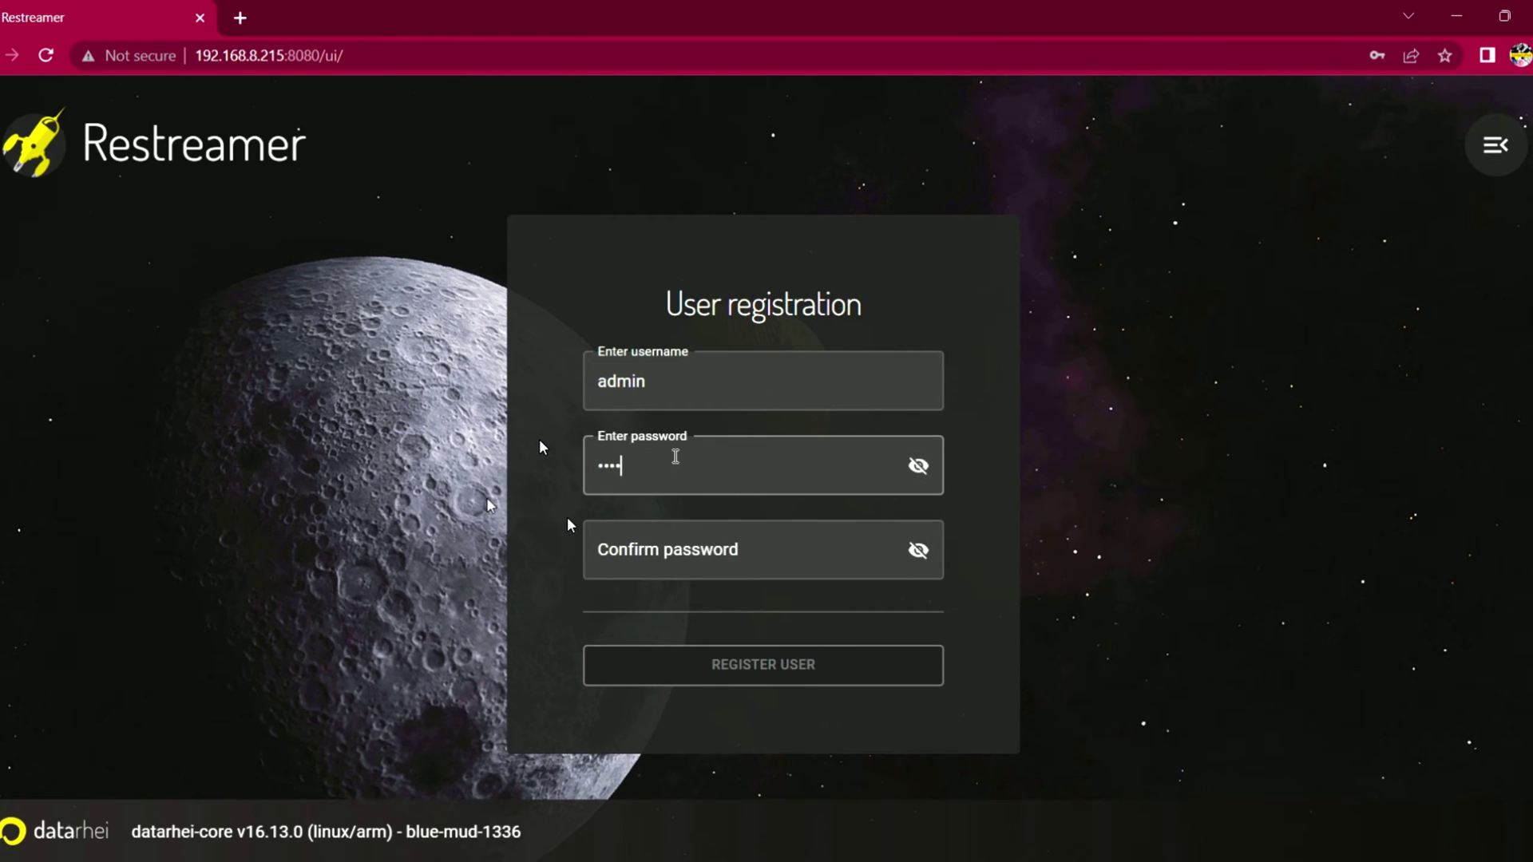
key("BackSpace")
type("••••••")
left_click(691, 560)
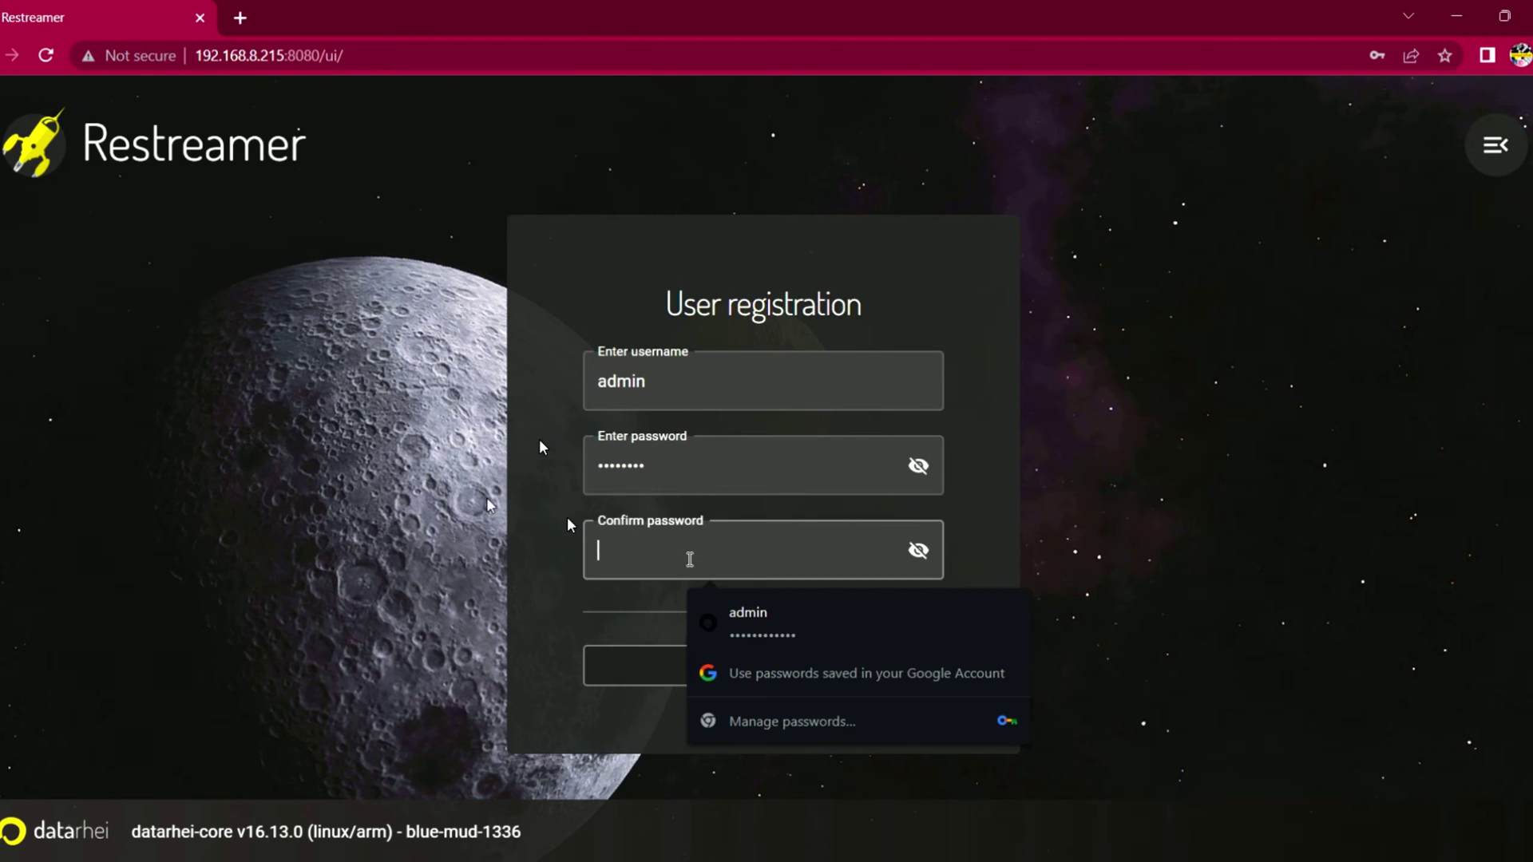
type("••")
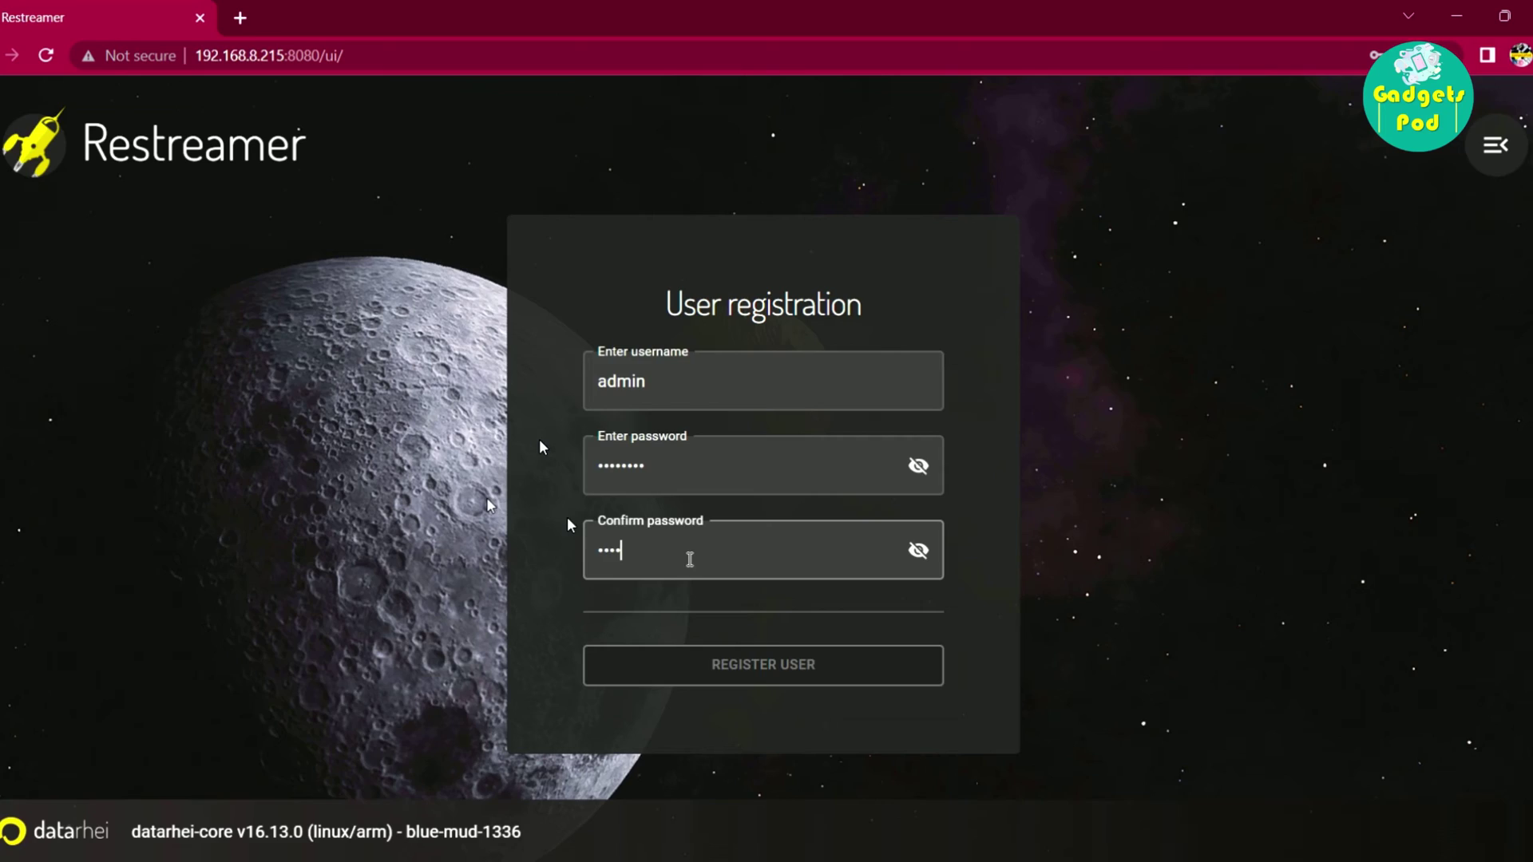
type("••••••")
left_click(739, 673)
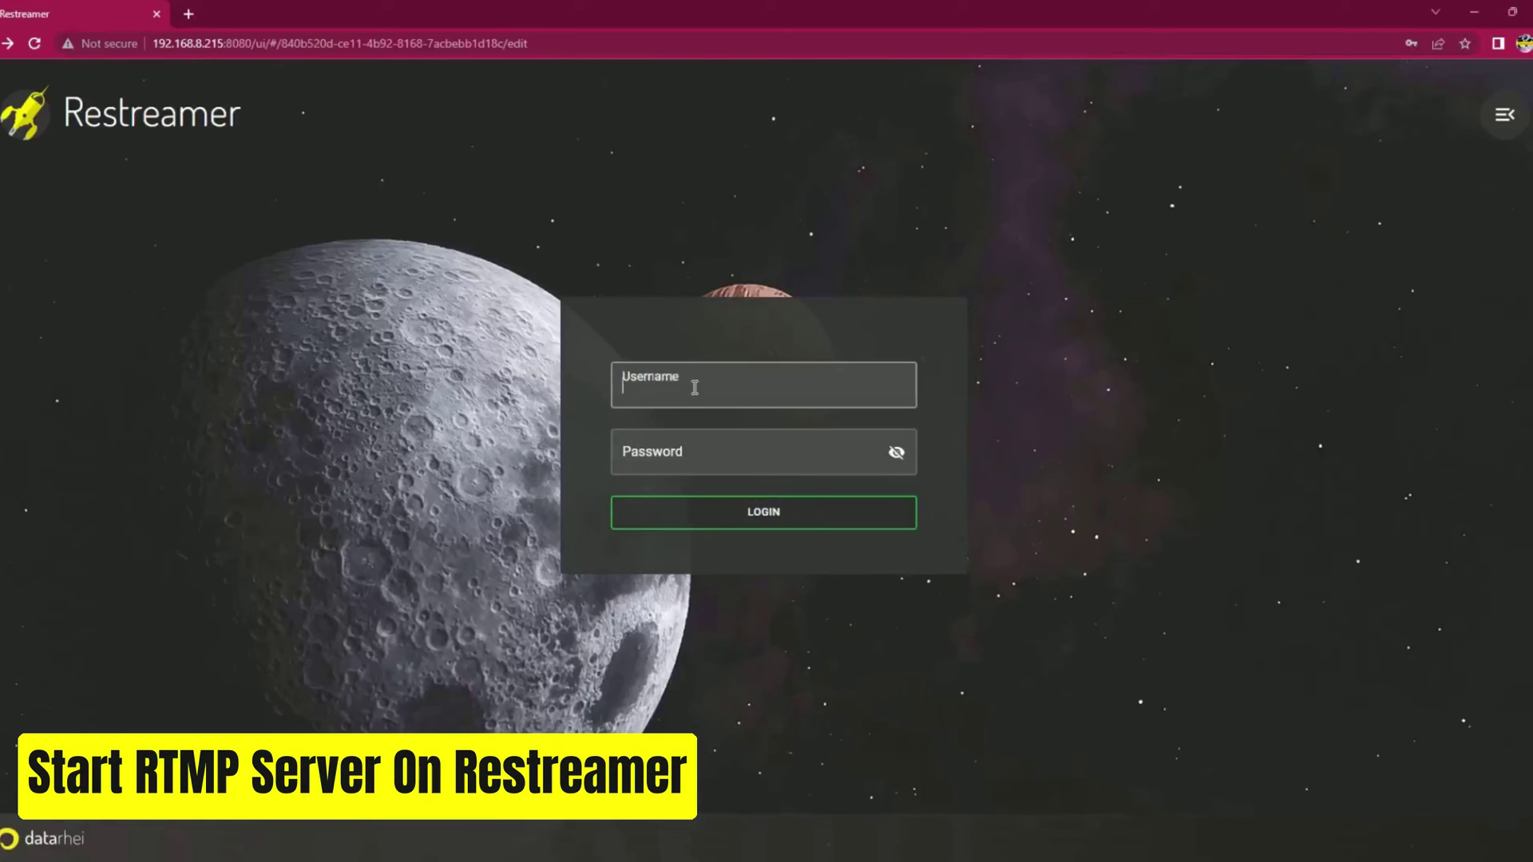
- Log in to Restreamer as admin with the account password
left_click(695, 388)
left_click(751, 444)
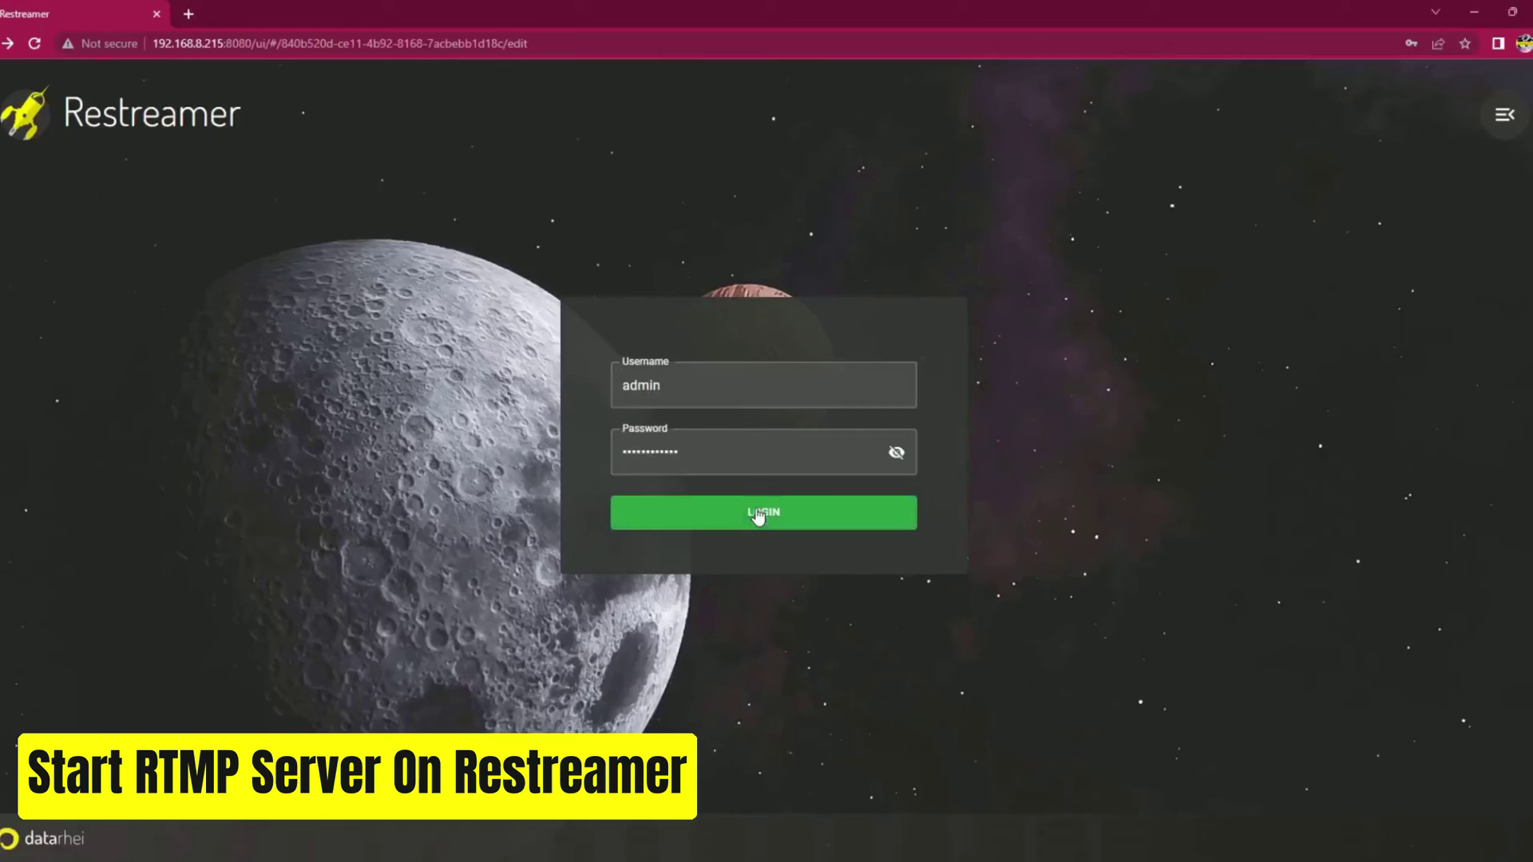
left_click(756, 506)
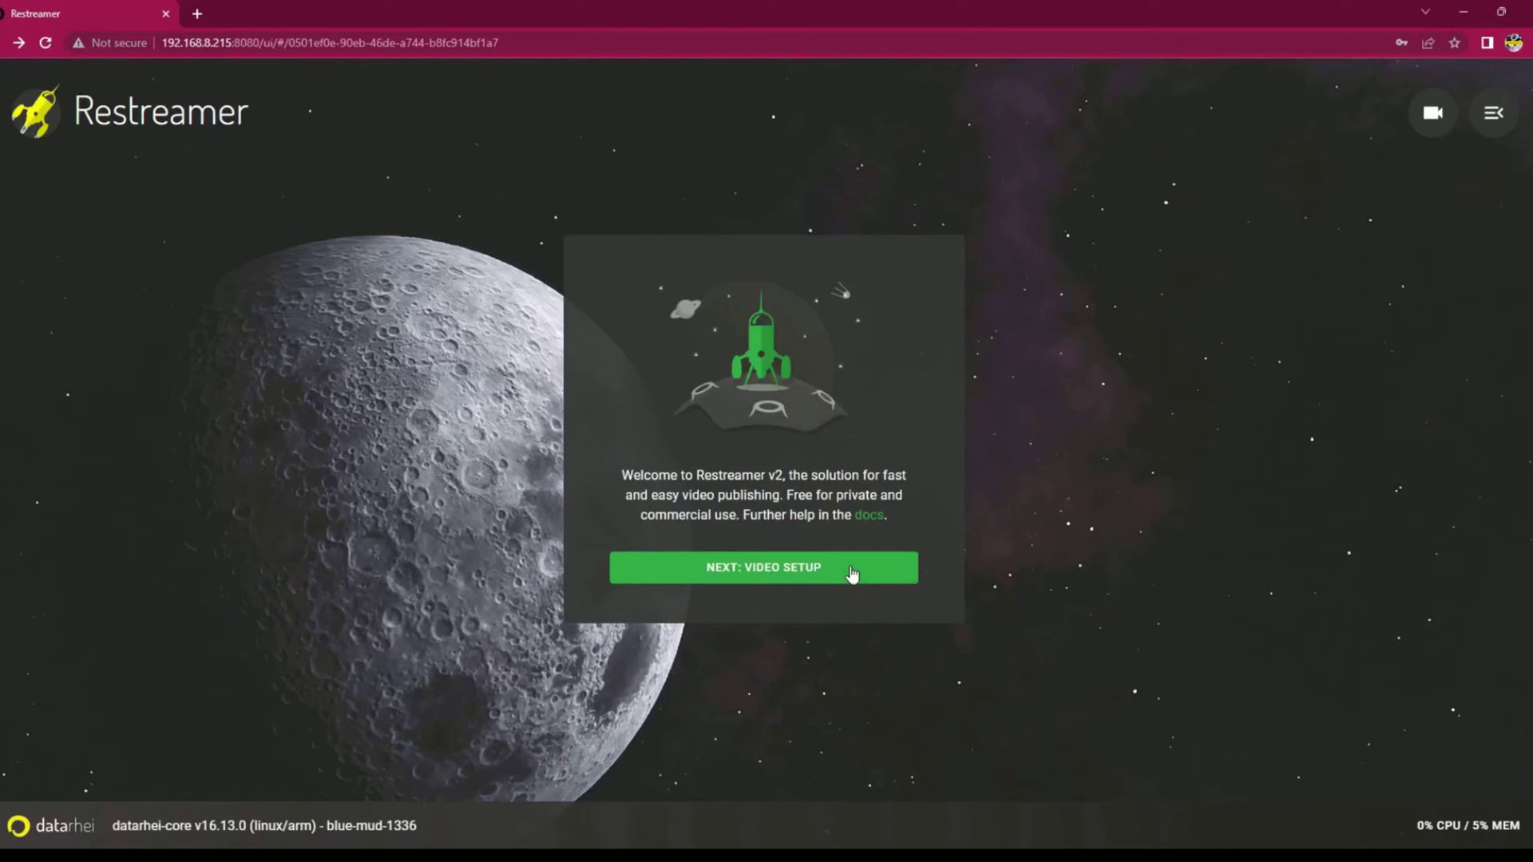
- Enable the RTMP server in the Restreamer system settings and save the change
left_click(1493, 126)
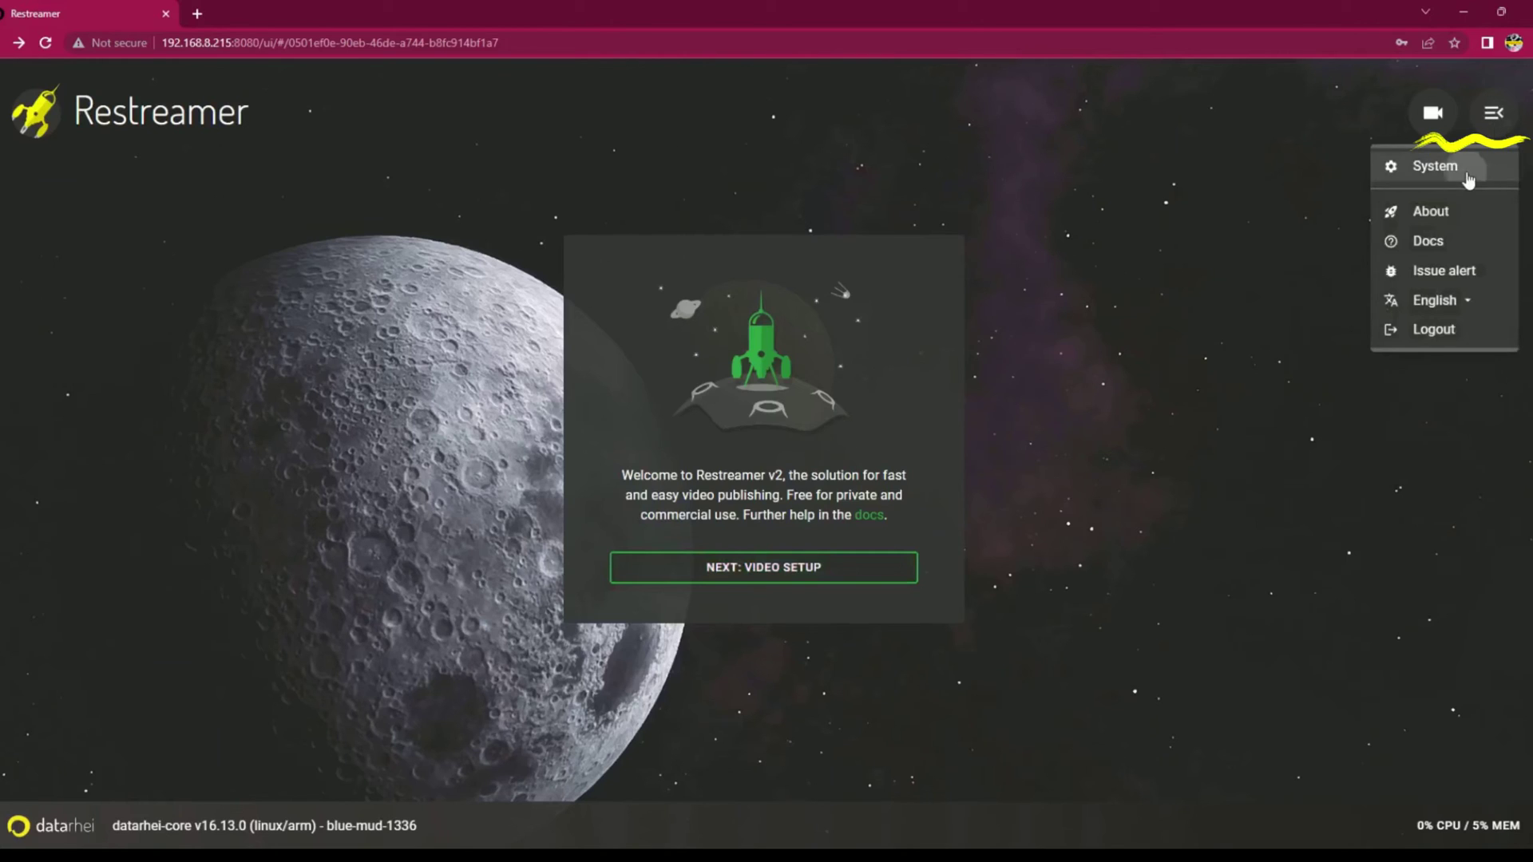
left_click(1433, 170)
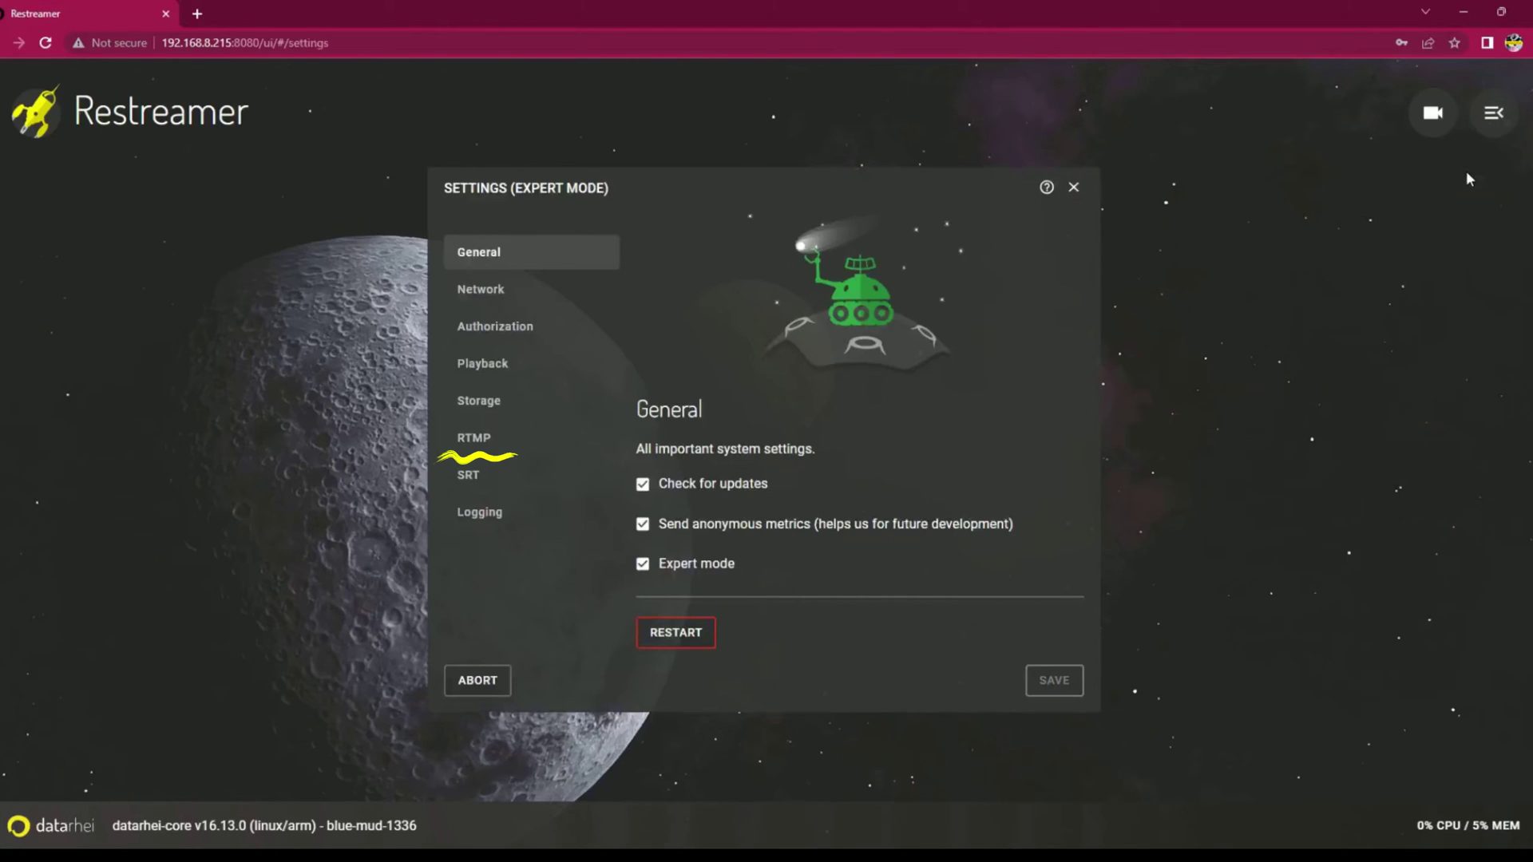
left_click(480, 439)
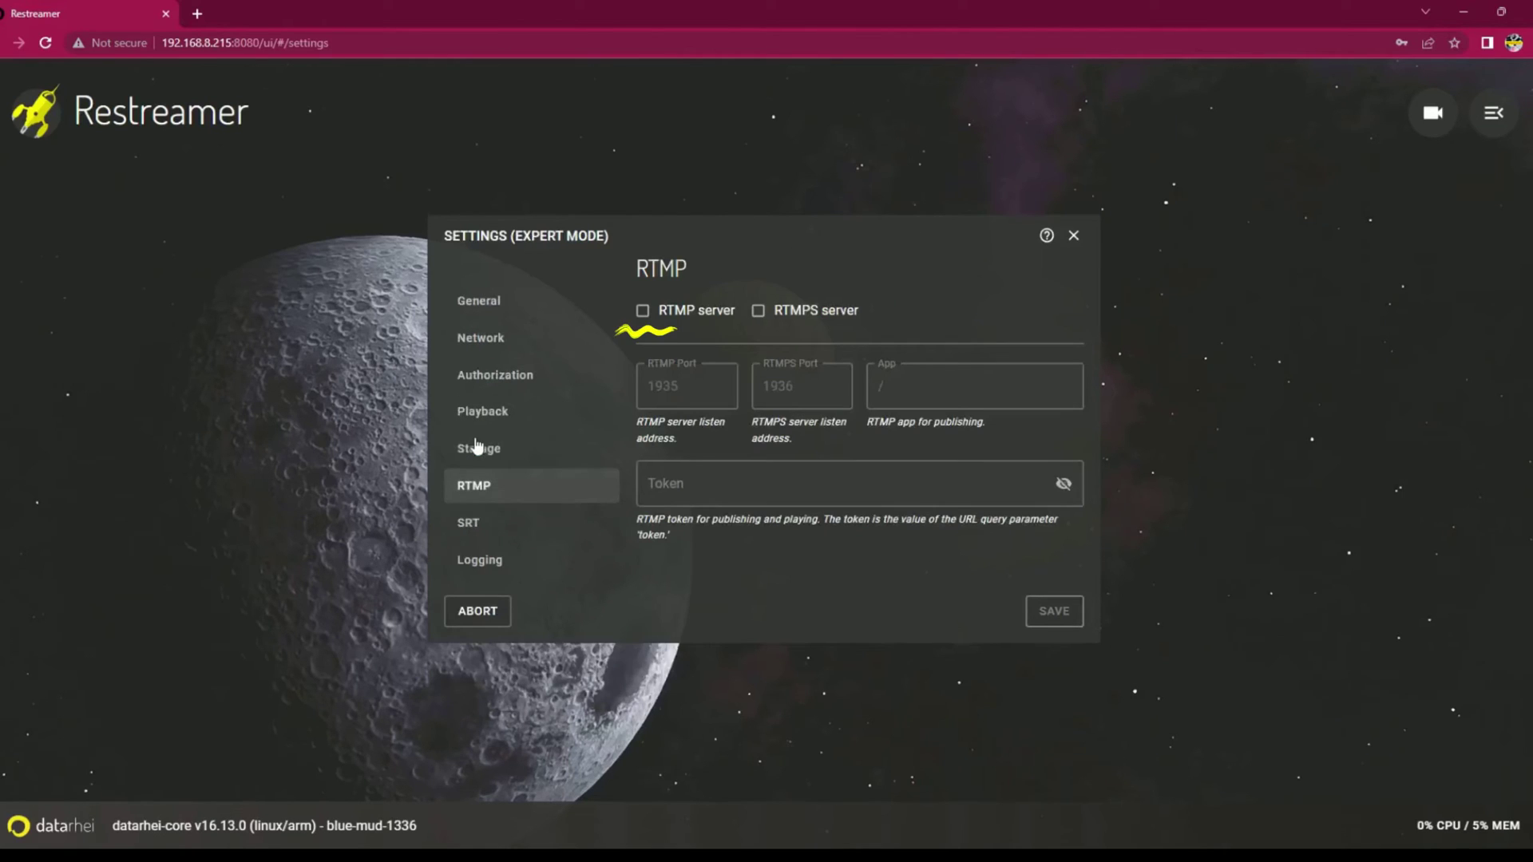
left_click(642, 312)
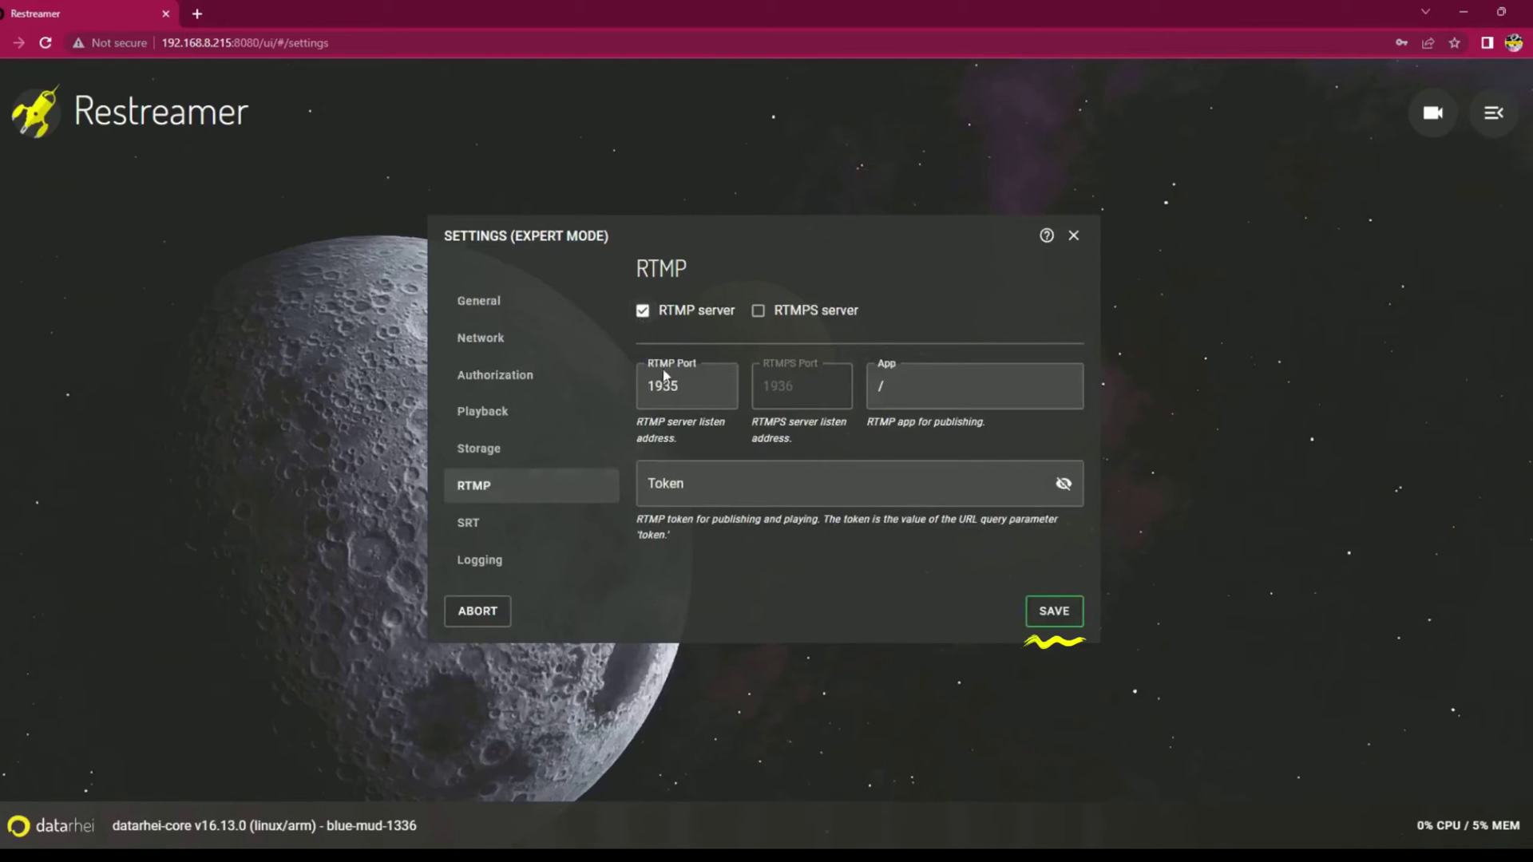
left_click(1051, 615)
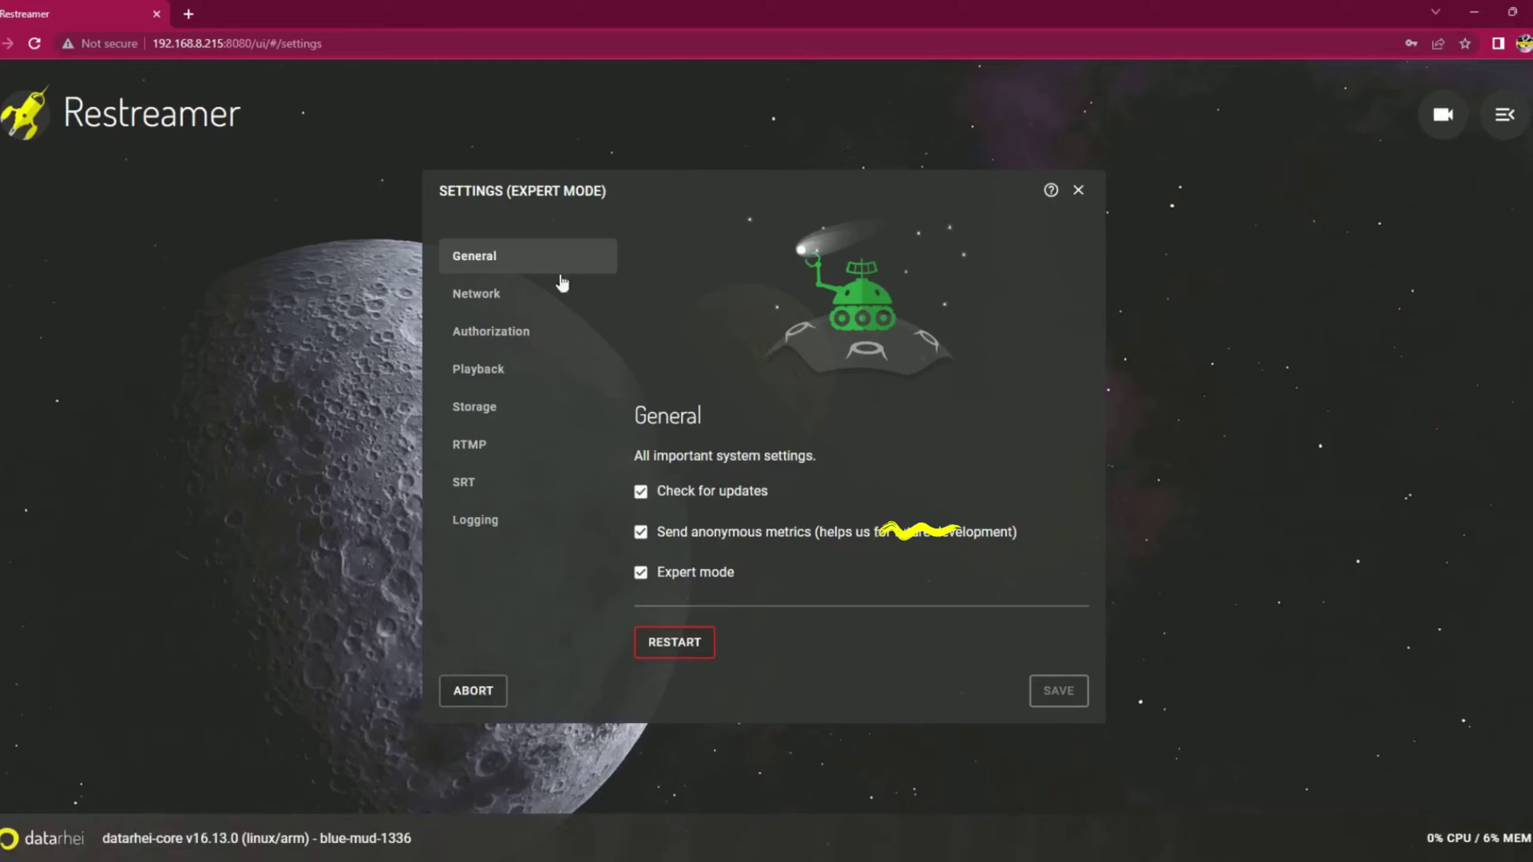
- Set the public domain in the network settings to 192.168.8.215, save the settings and restart the application
left_click(500, 296)
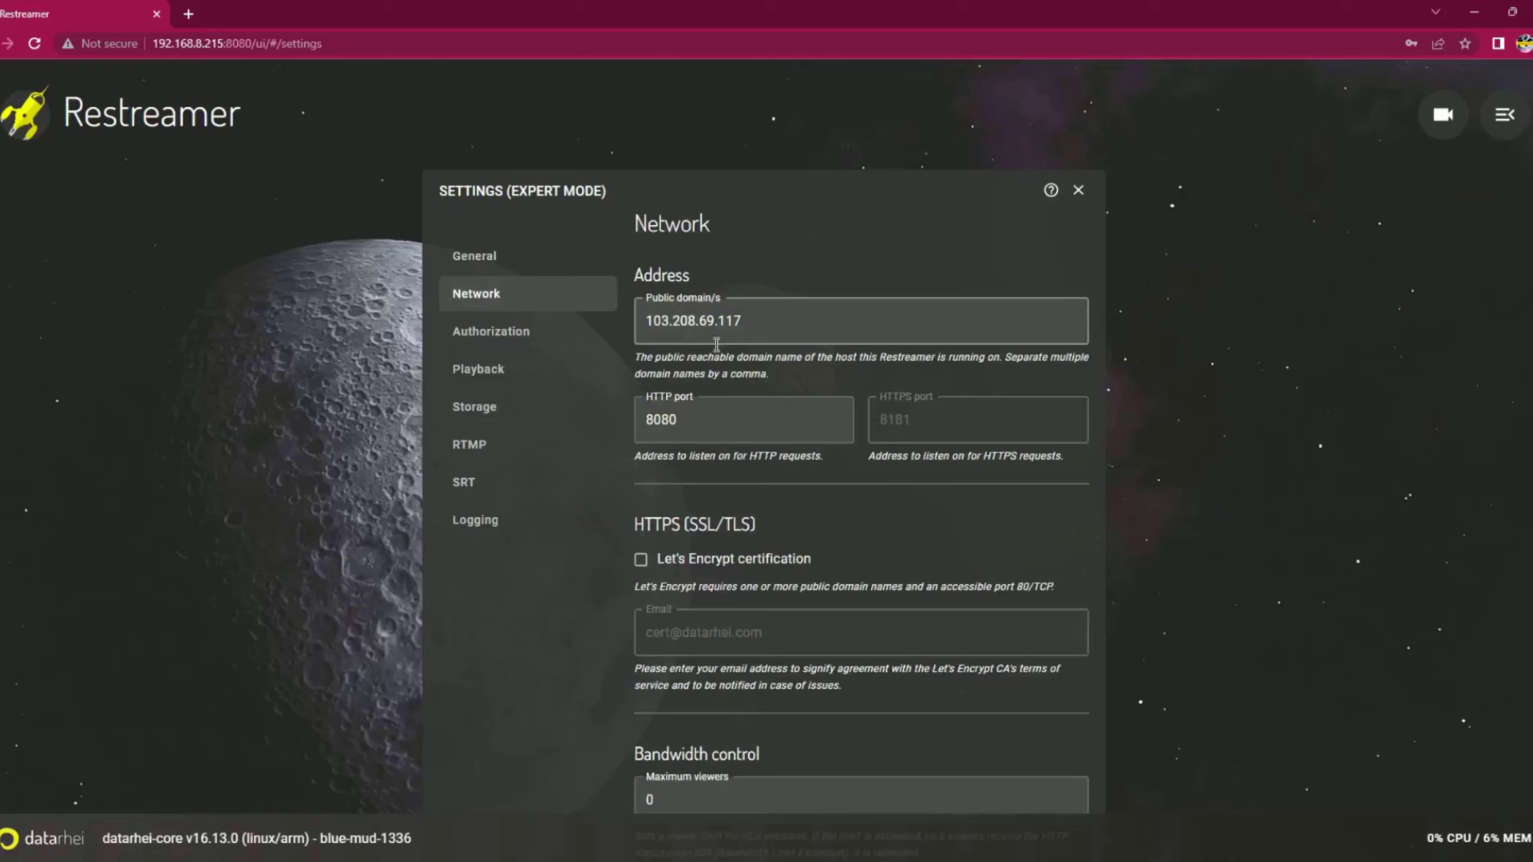
key("Tab")
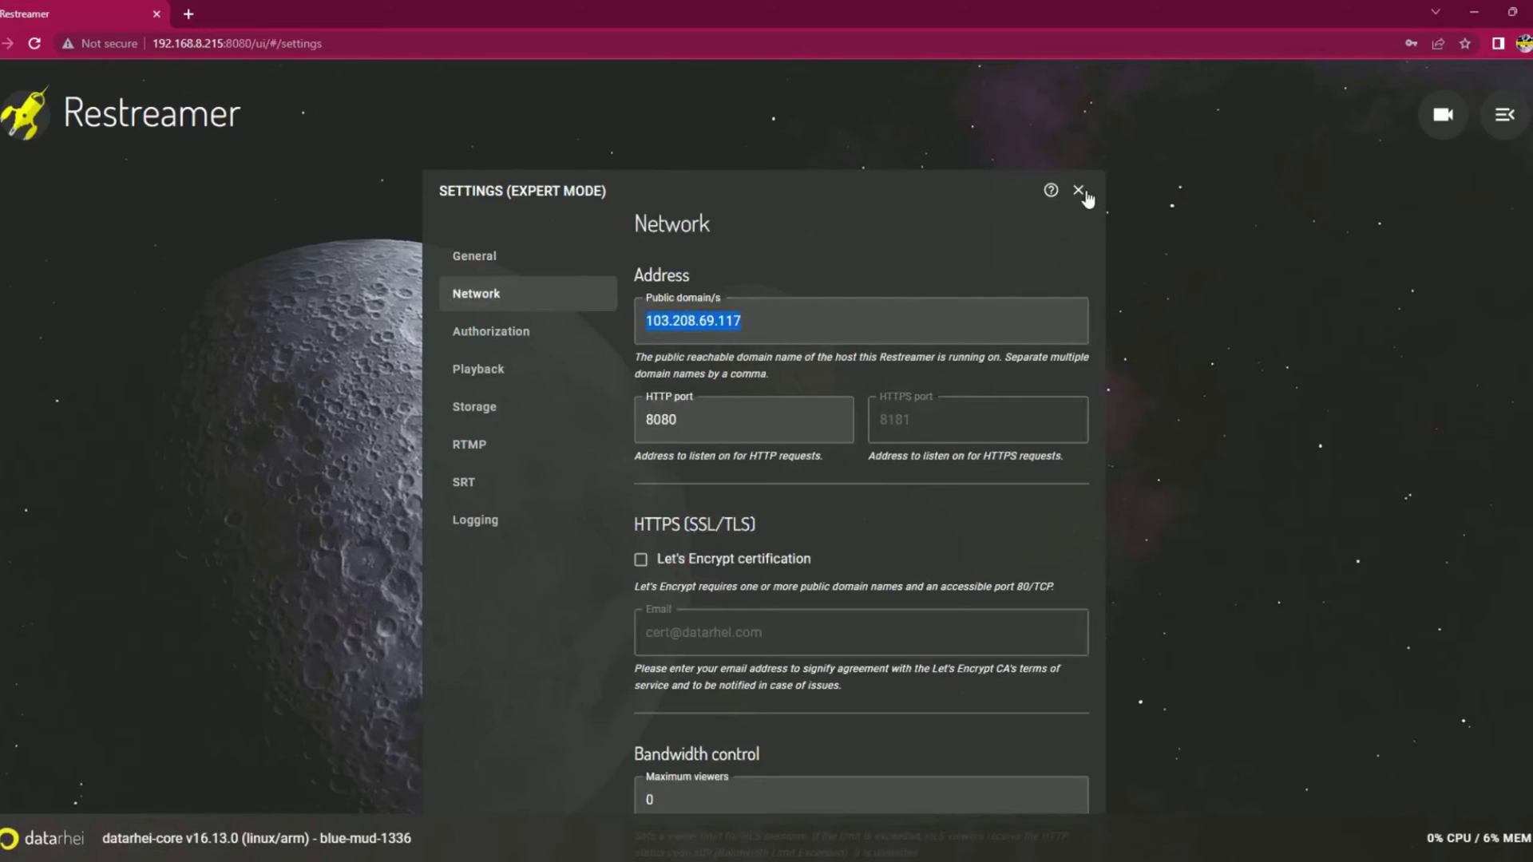
type("192.1")
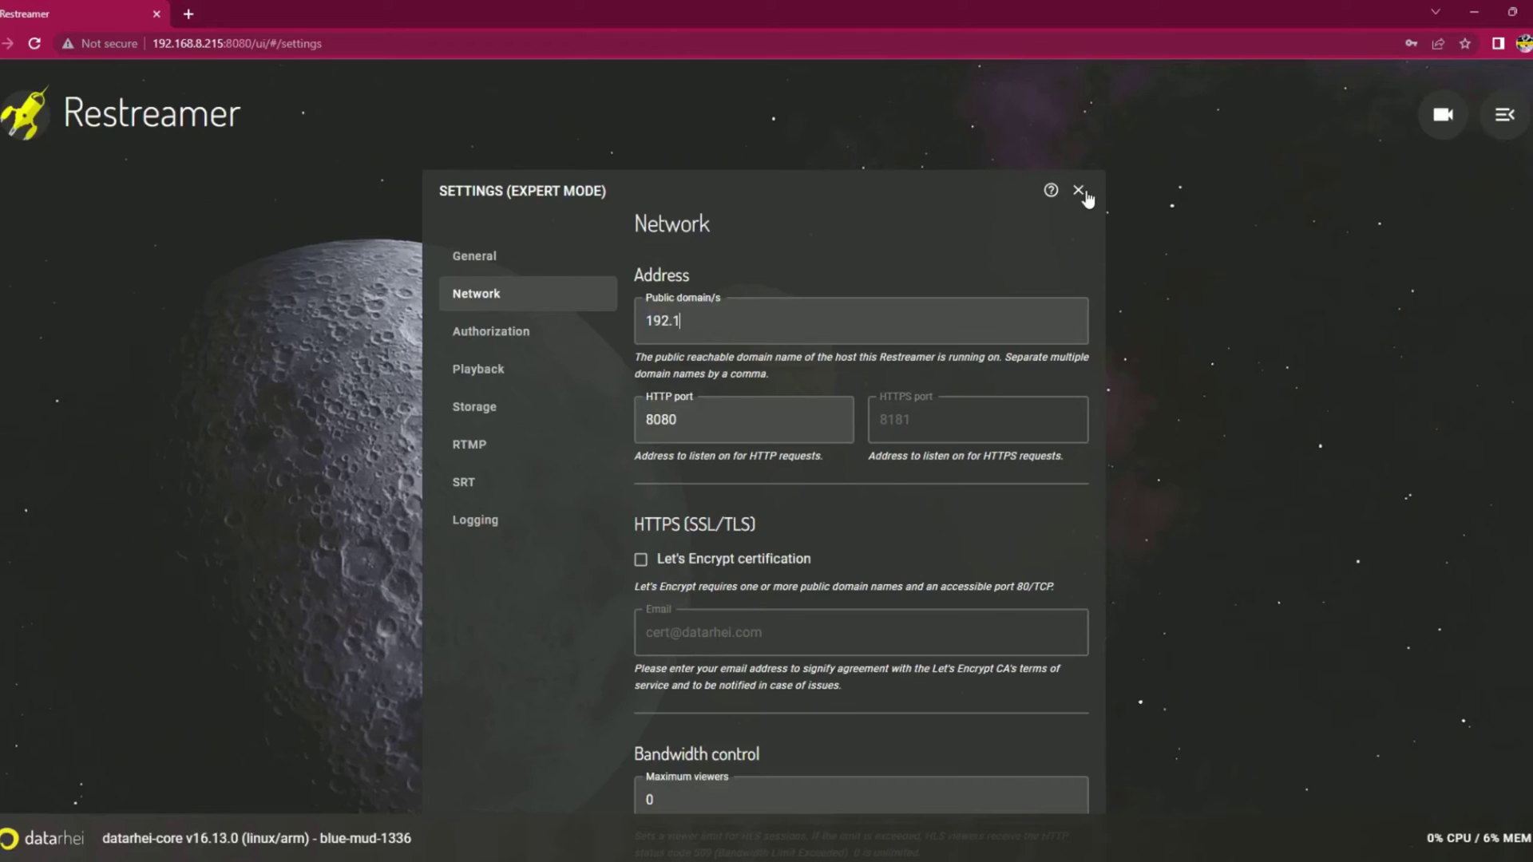
type("68.8.215")
double_click(1030, 226)
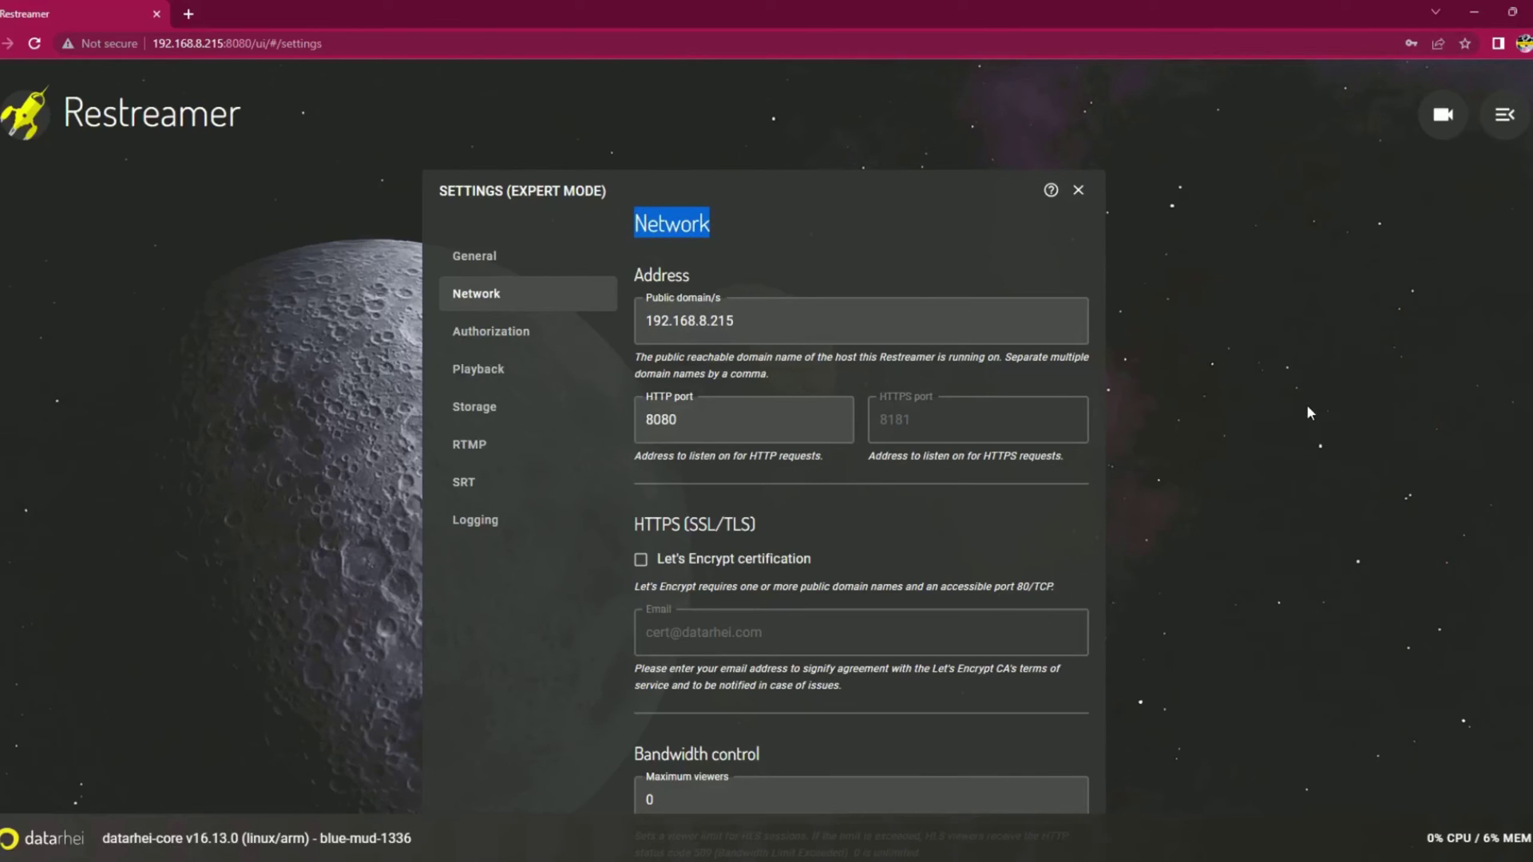
scroll(1304, 404, "down", 3)
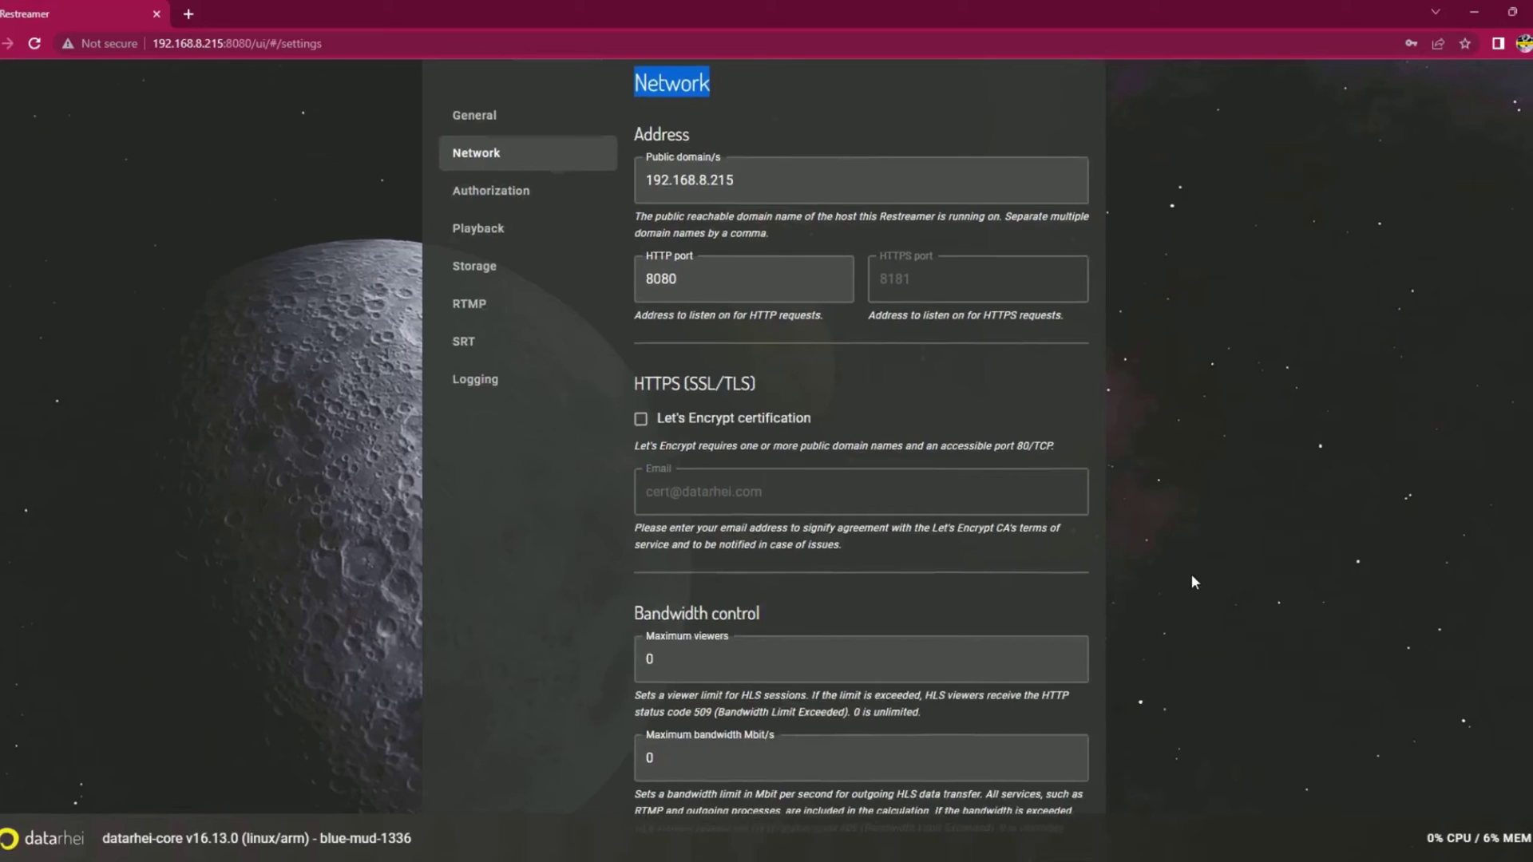
scroll(1191, 573, "down", 2)
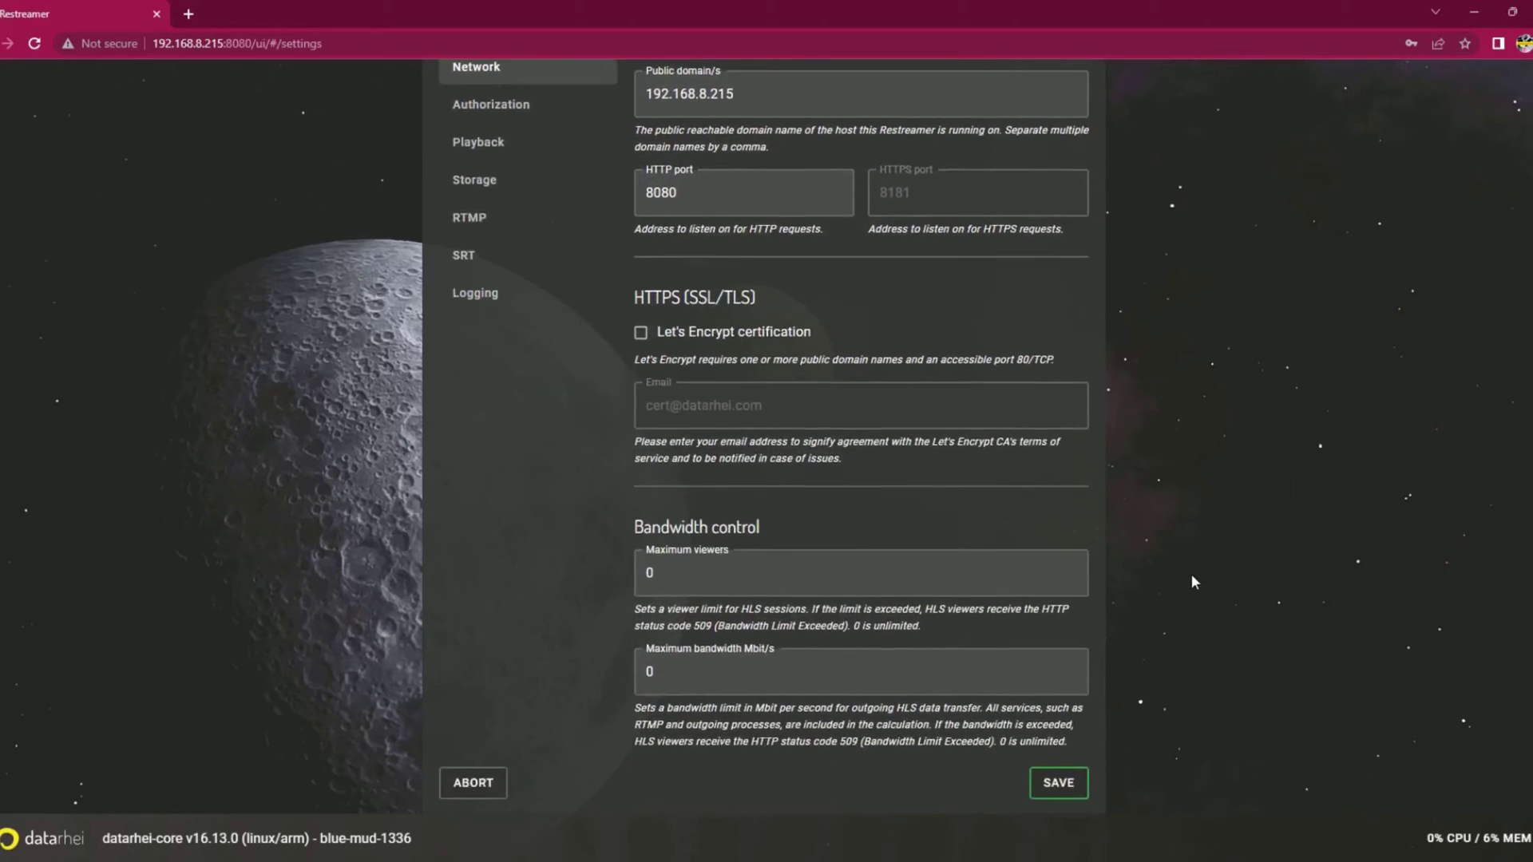
left_click(1063, 703)
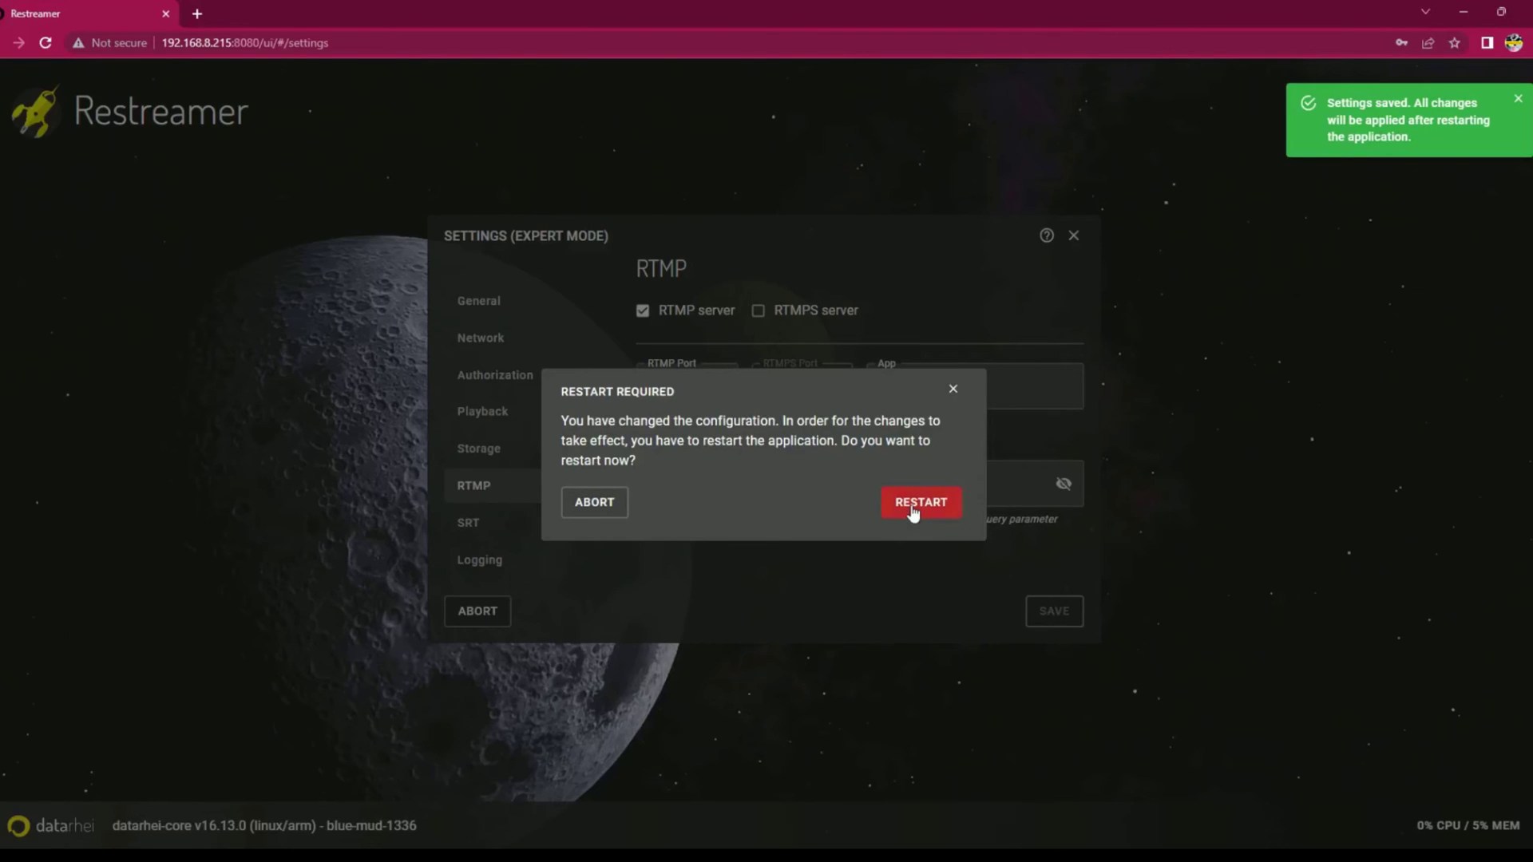
left_click(914, 503)
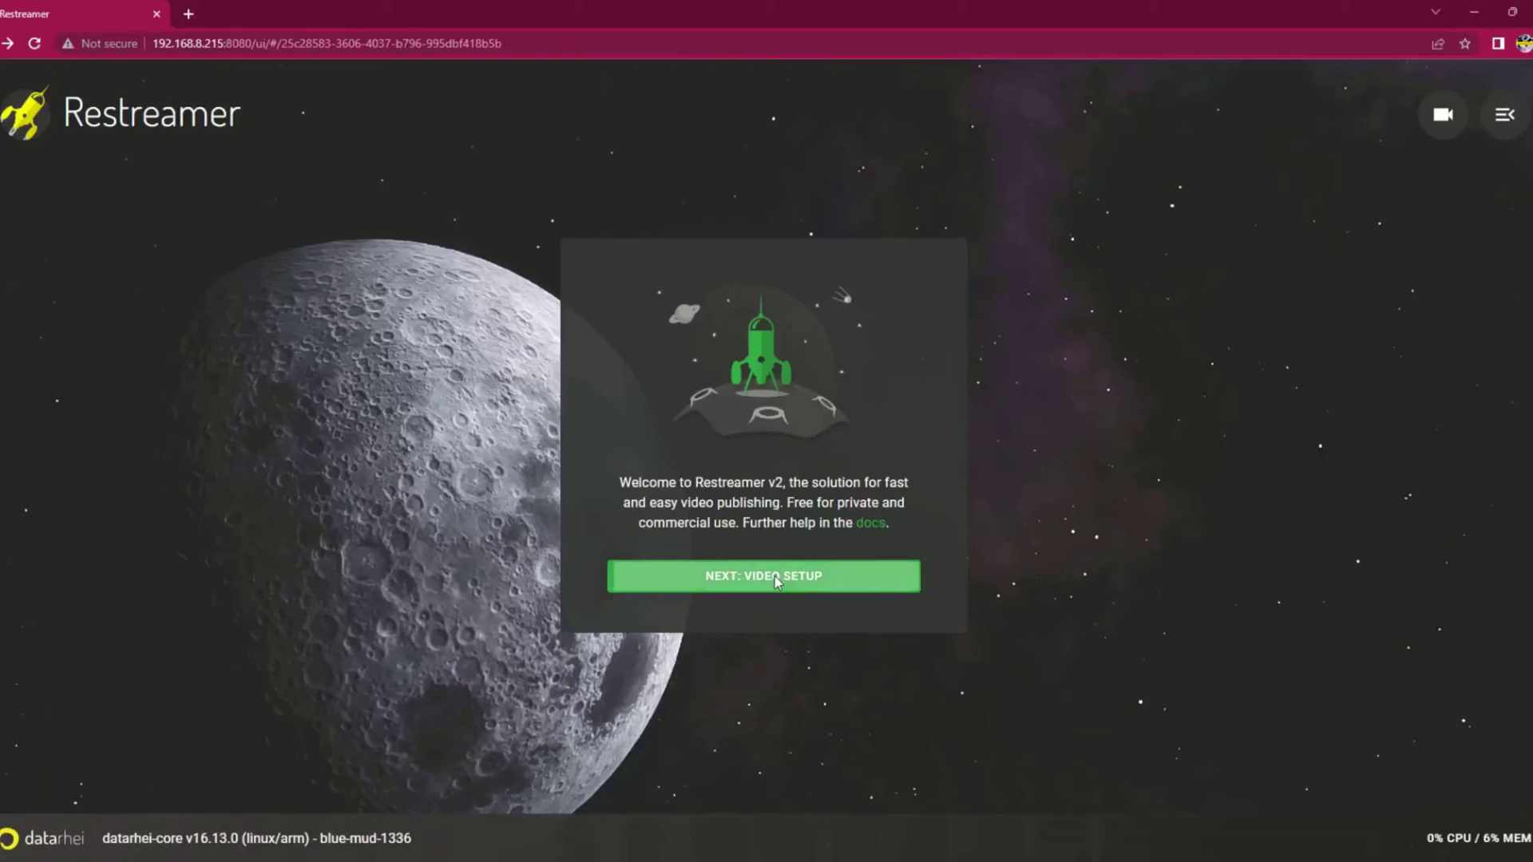
- Start the video setup with the RTMP server as the source and copy the address for sending the stream
left_click(775, 578)
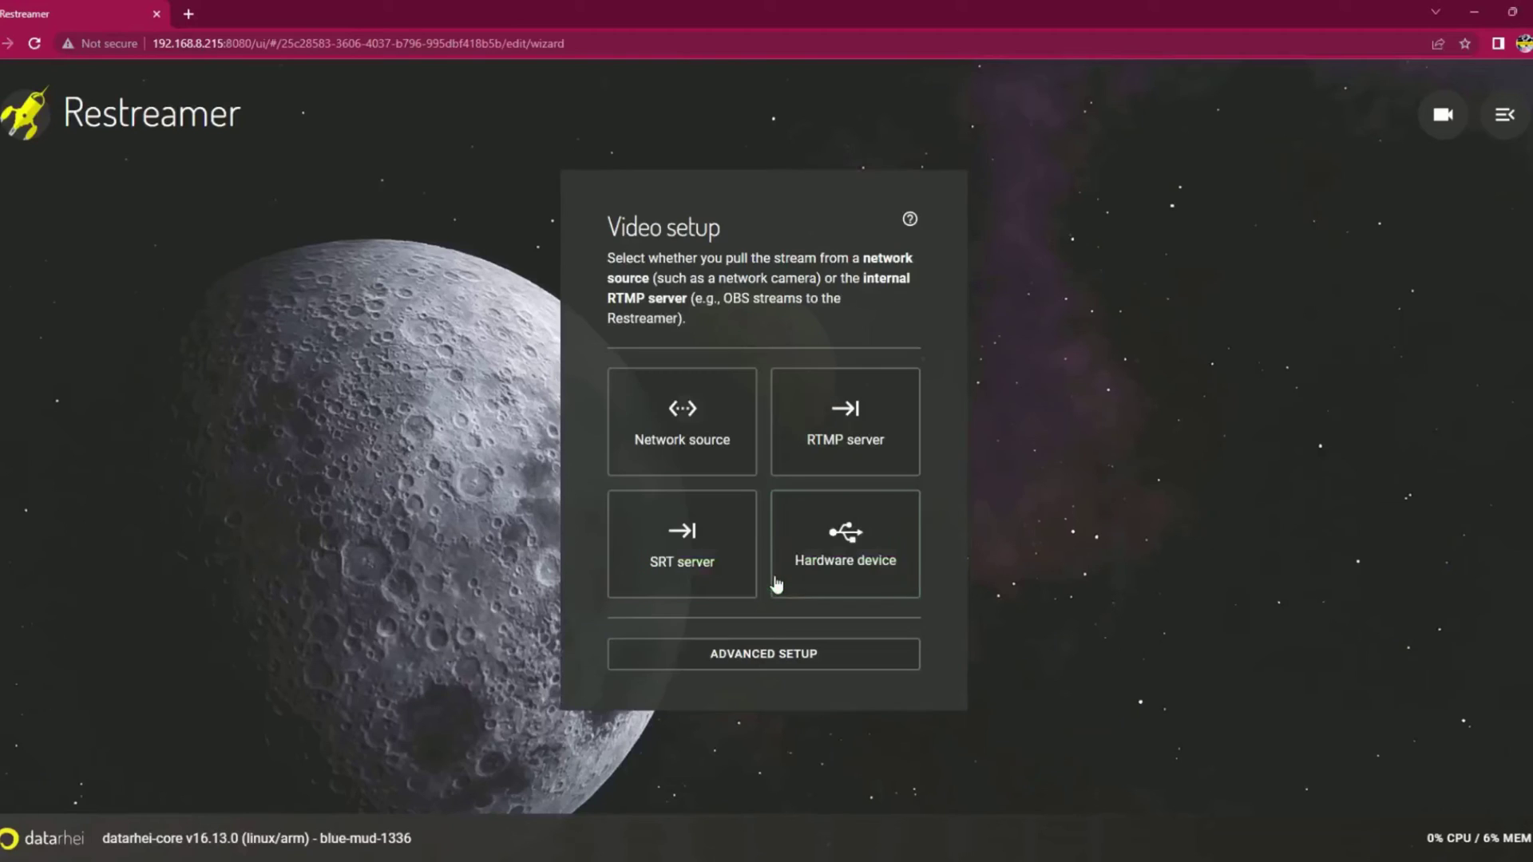
left_click(843, 448)
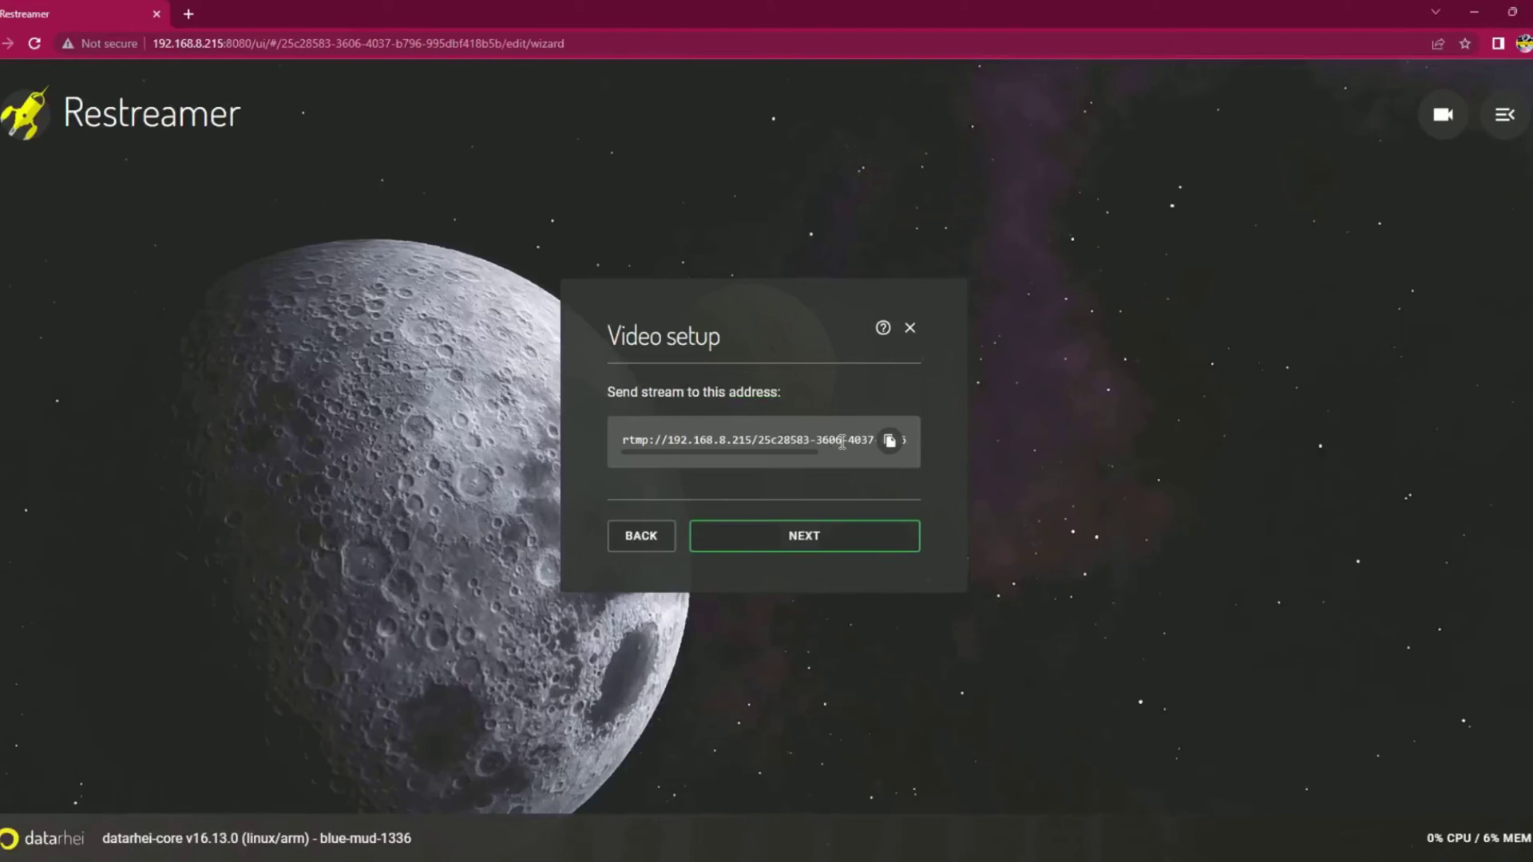
left_click(889, 441)
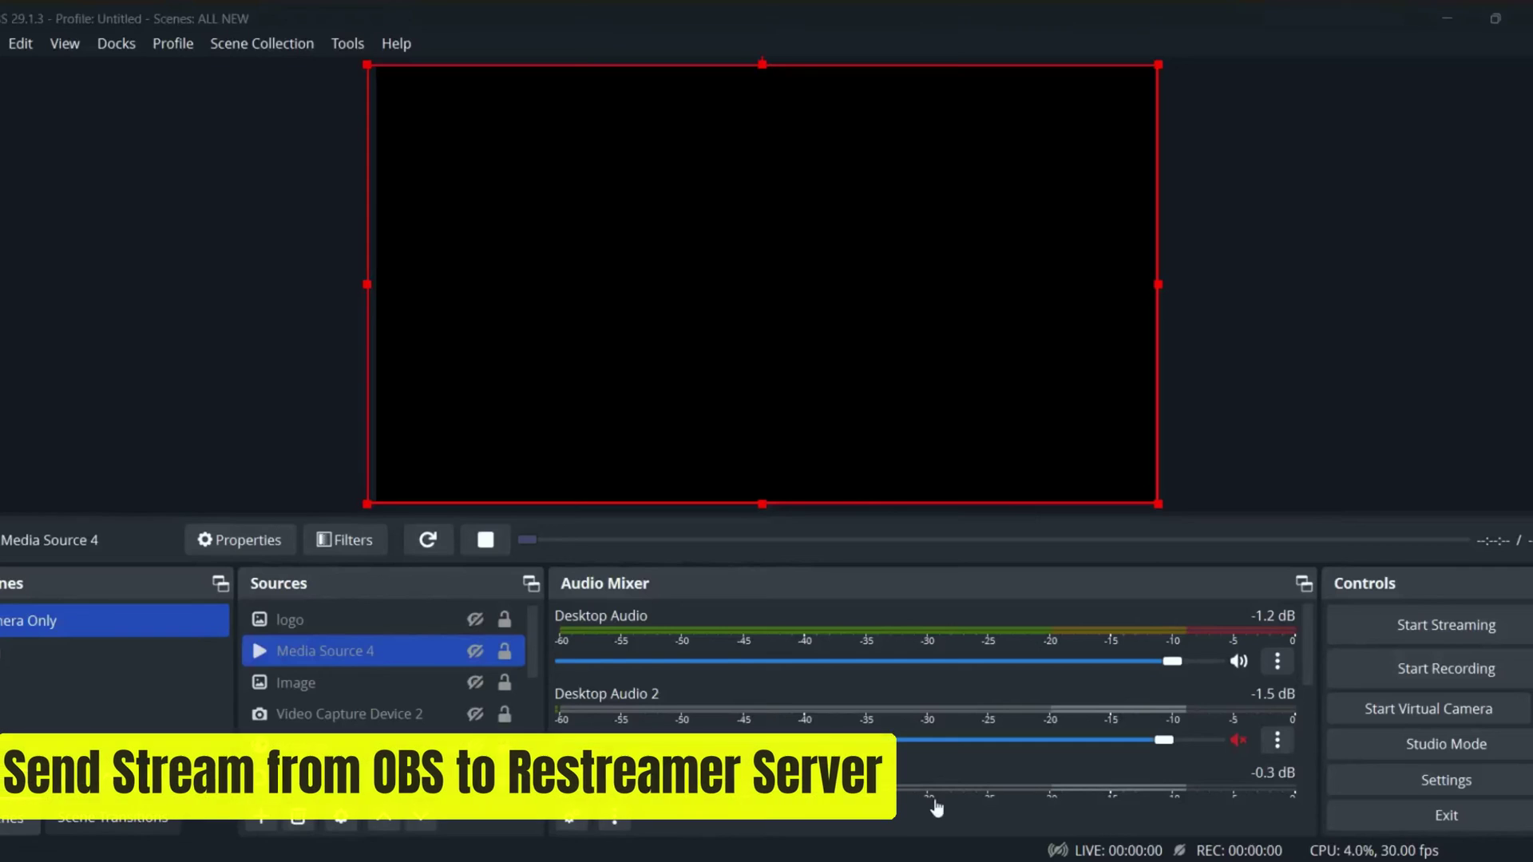
- In OBS Studio, set the custom stream server to the copied Restreamer RTMP address and make Media Source 4 visible
left_click(1415, 773)
left_click(347, 125)
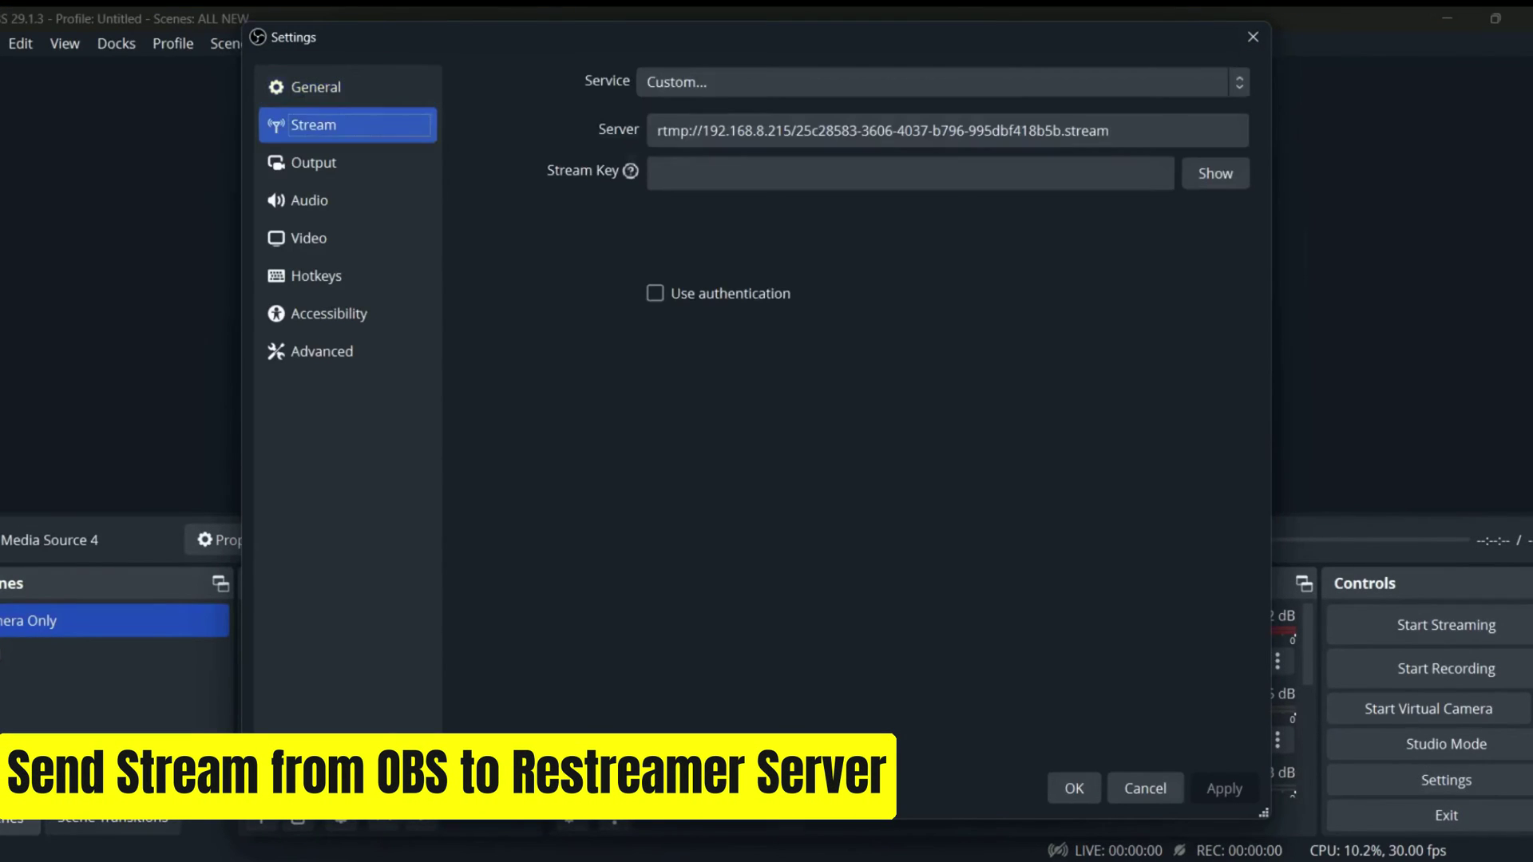
double_click(827, 130)
key("Return")
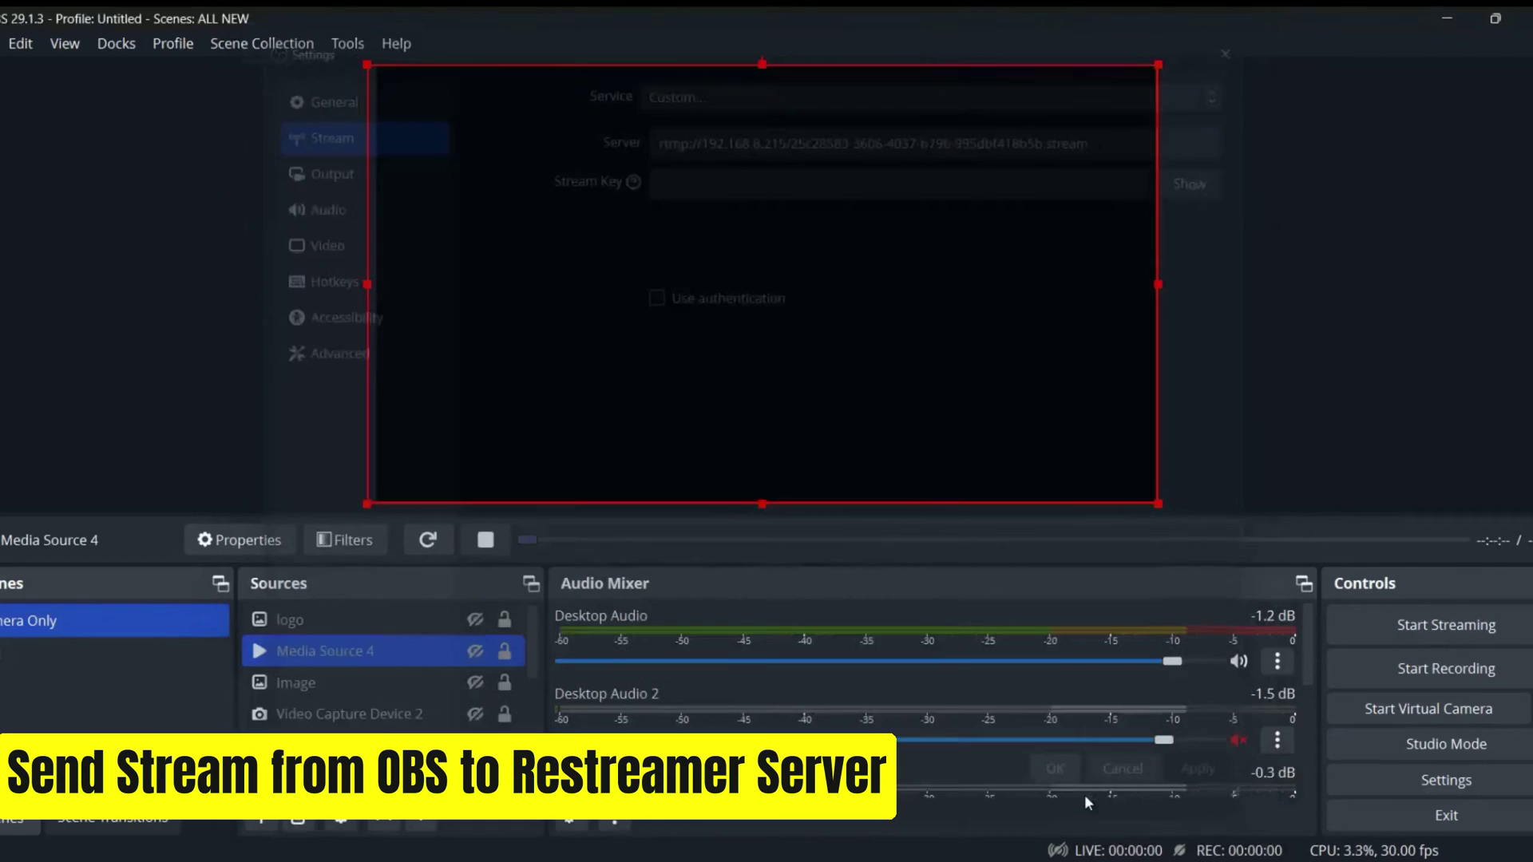
left_click(475, 651)
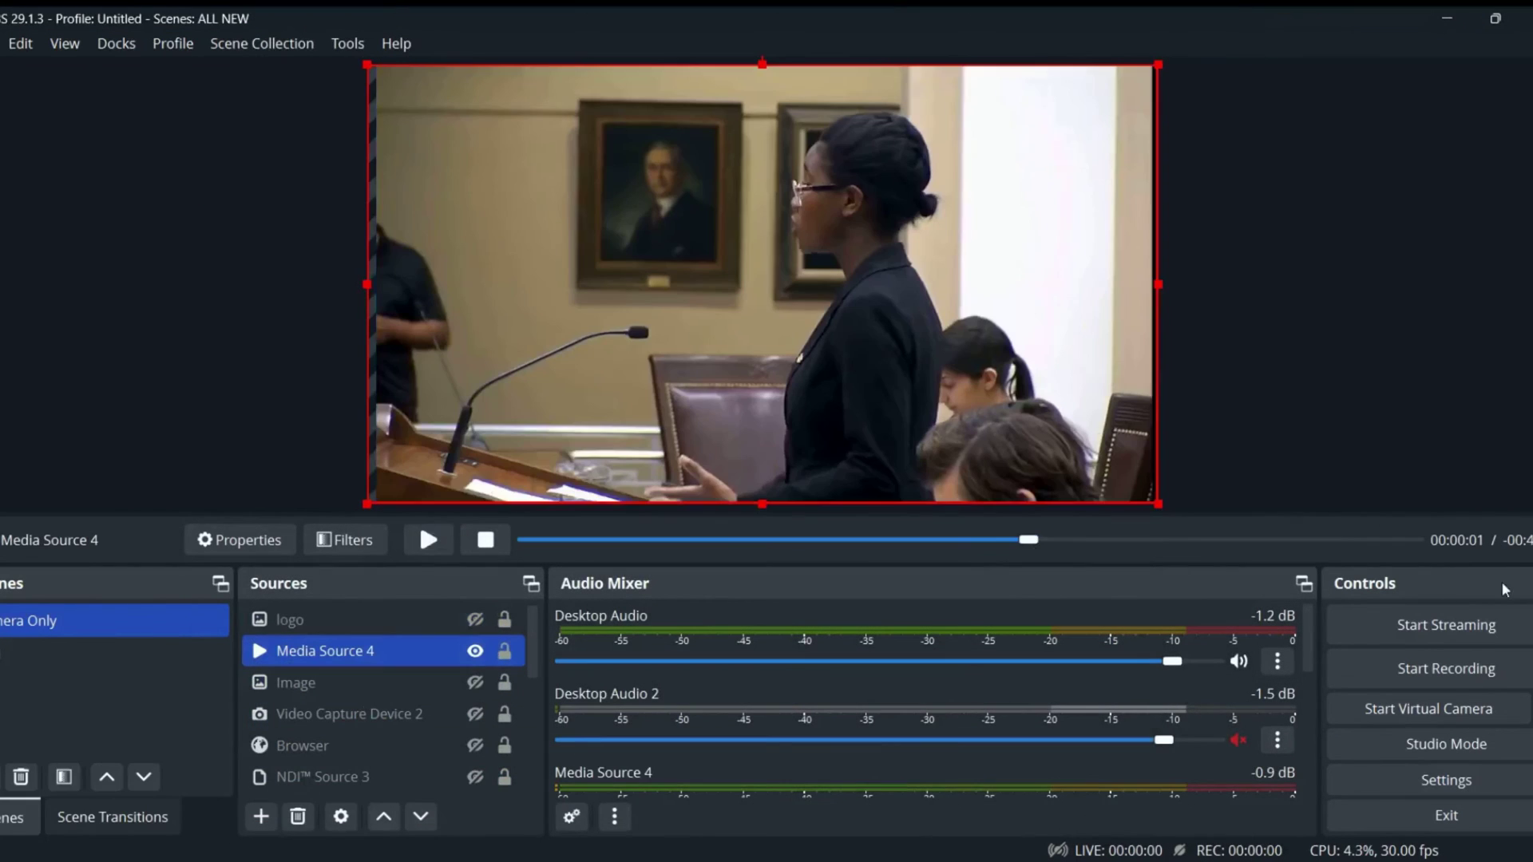
- Start streaming from OBS, switch to Restreamer and finish its setup with 1920x1080 H264 video, AAC stereo 48000Hz device audio, name Livestream and license CC BY 4.0
left_click(1453, 627)
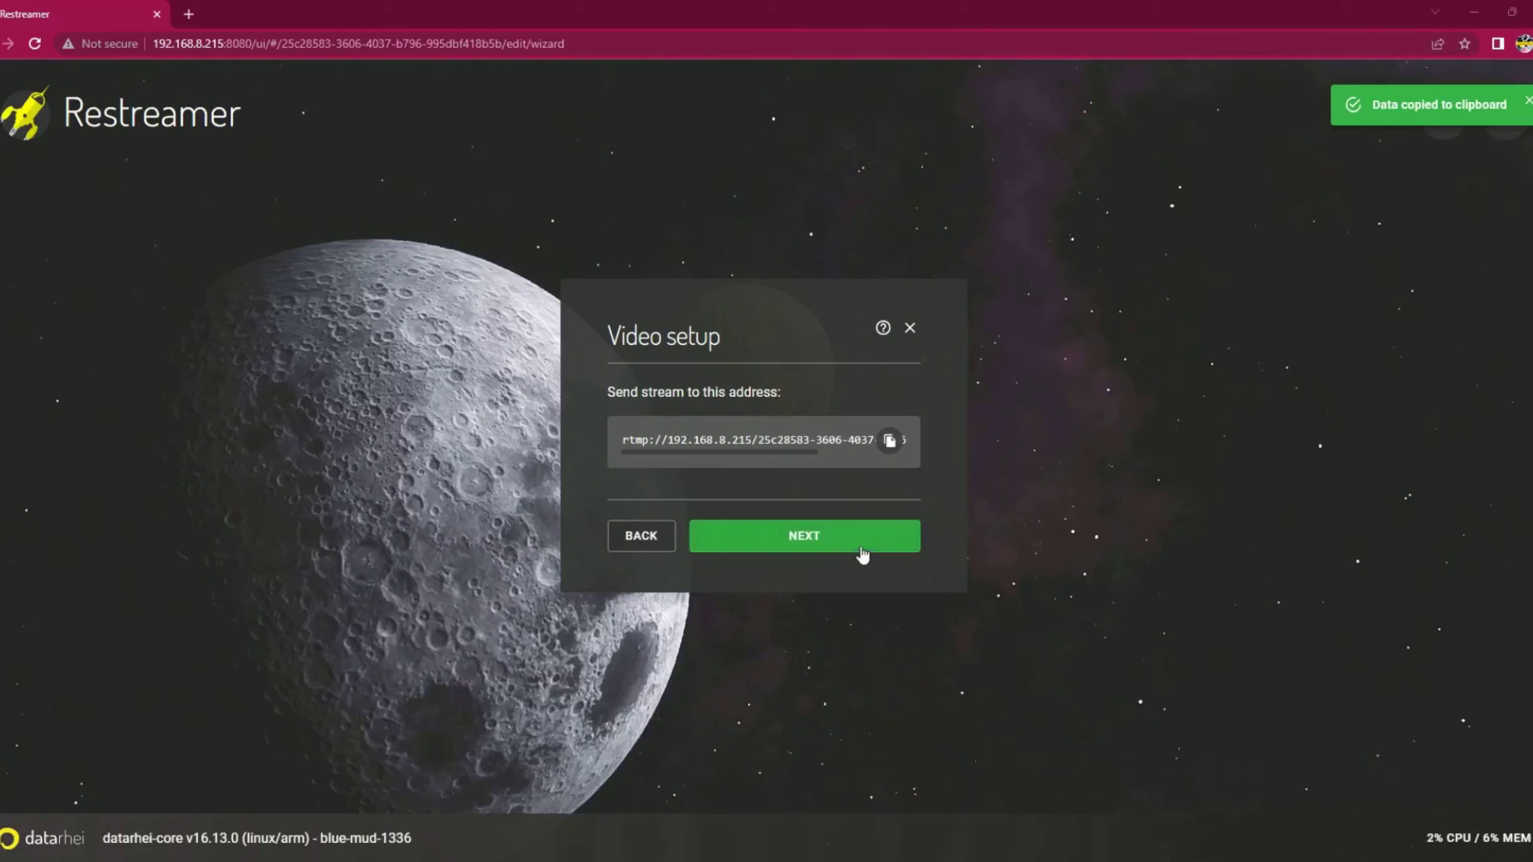
left_click(861, 550)
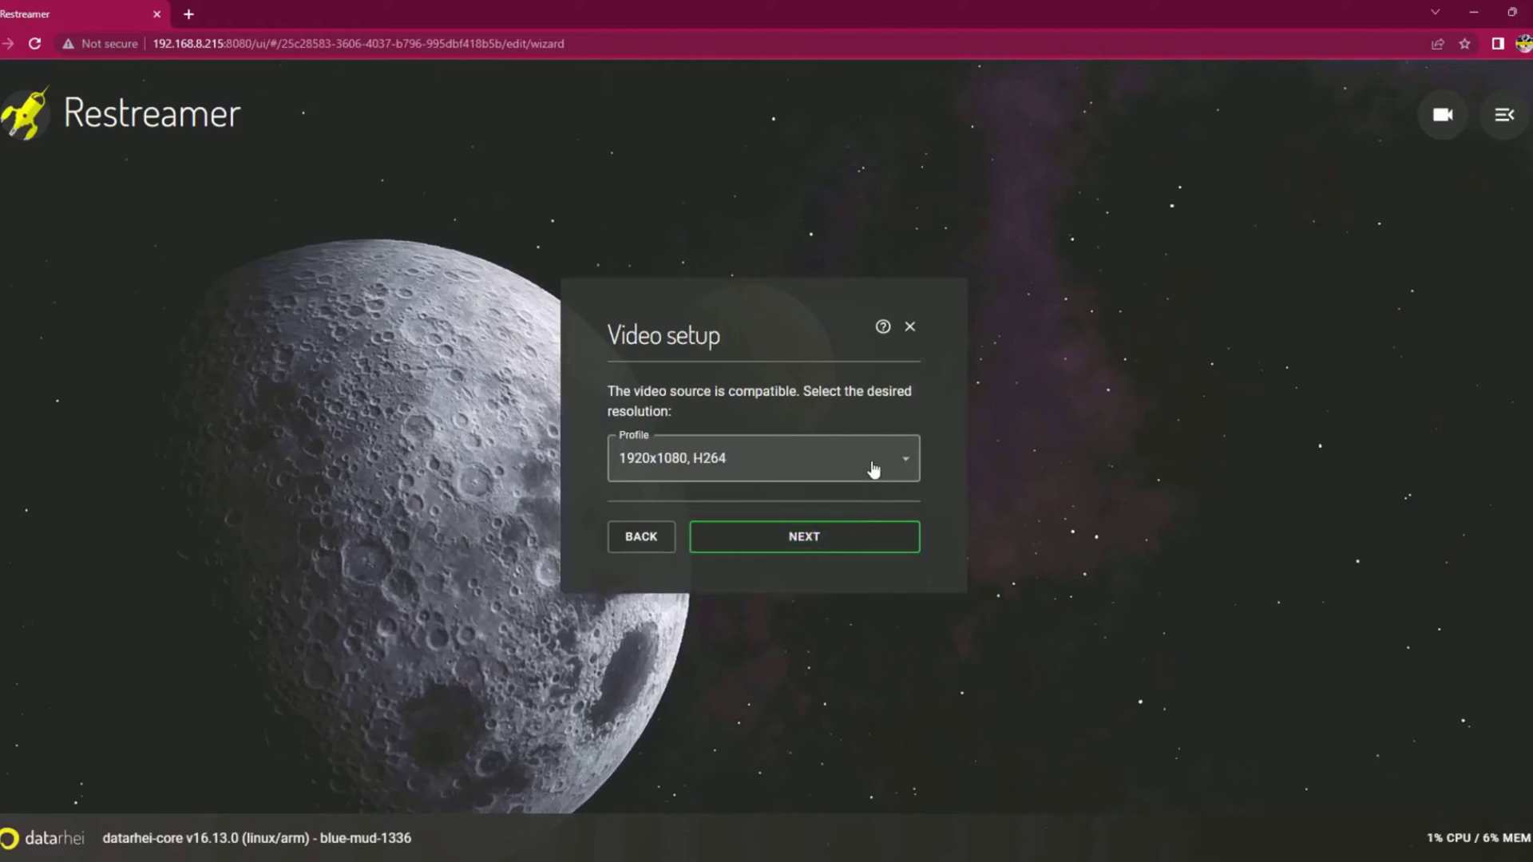
left_click(845, 549)
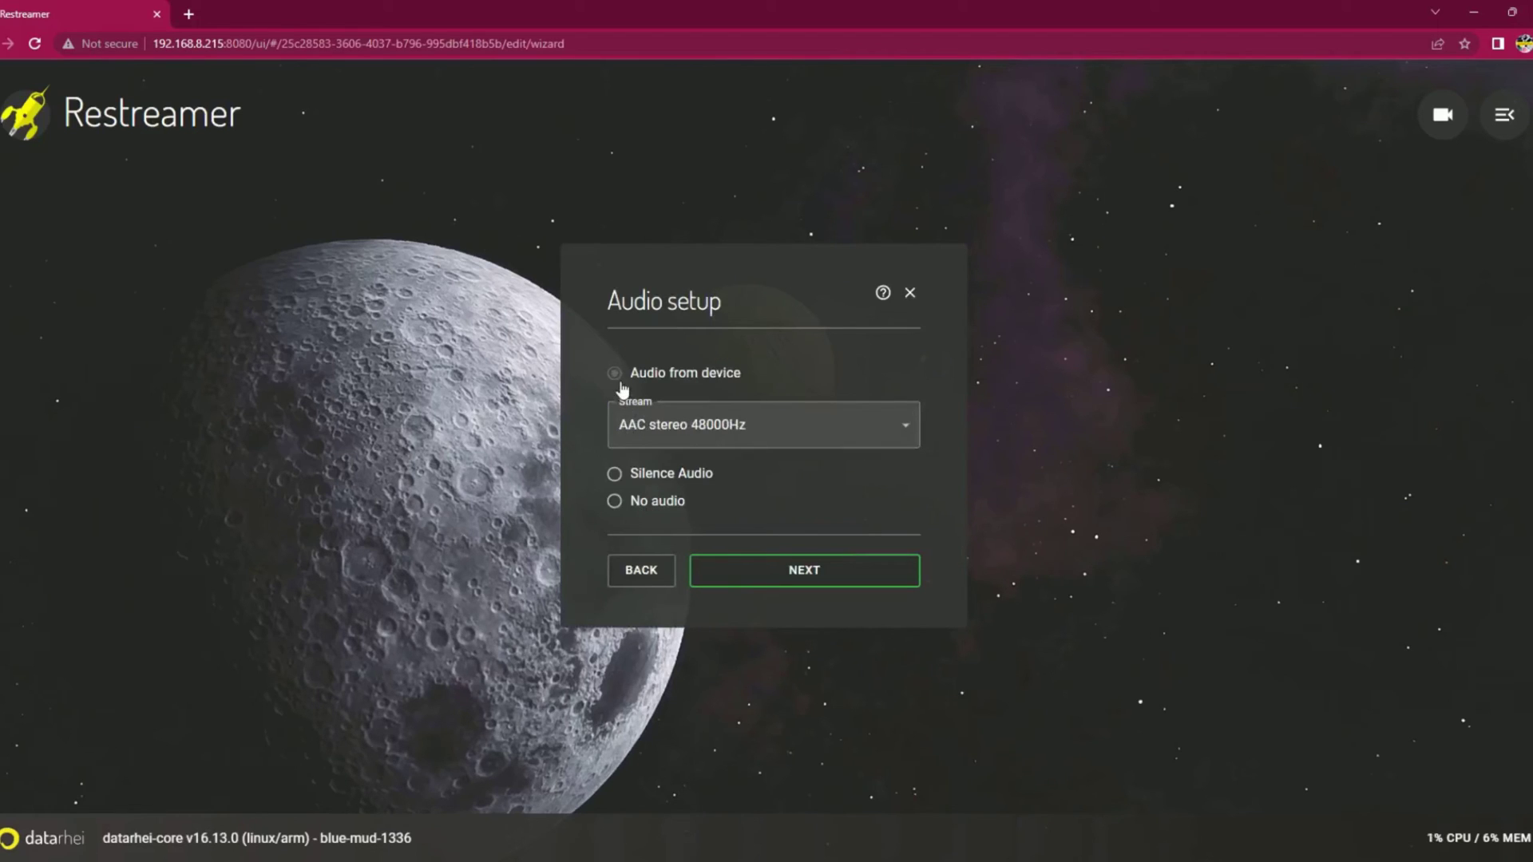
left_click(834, 576)
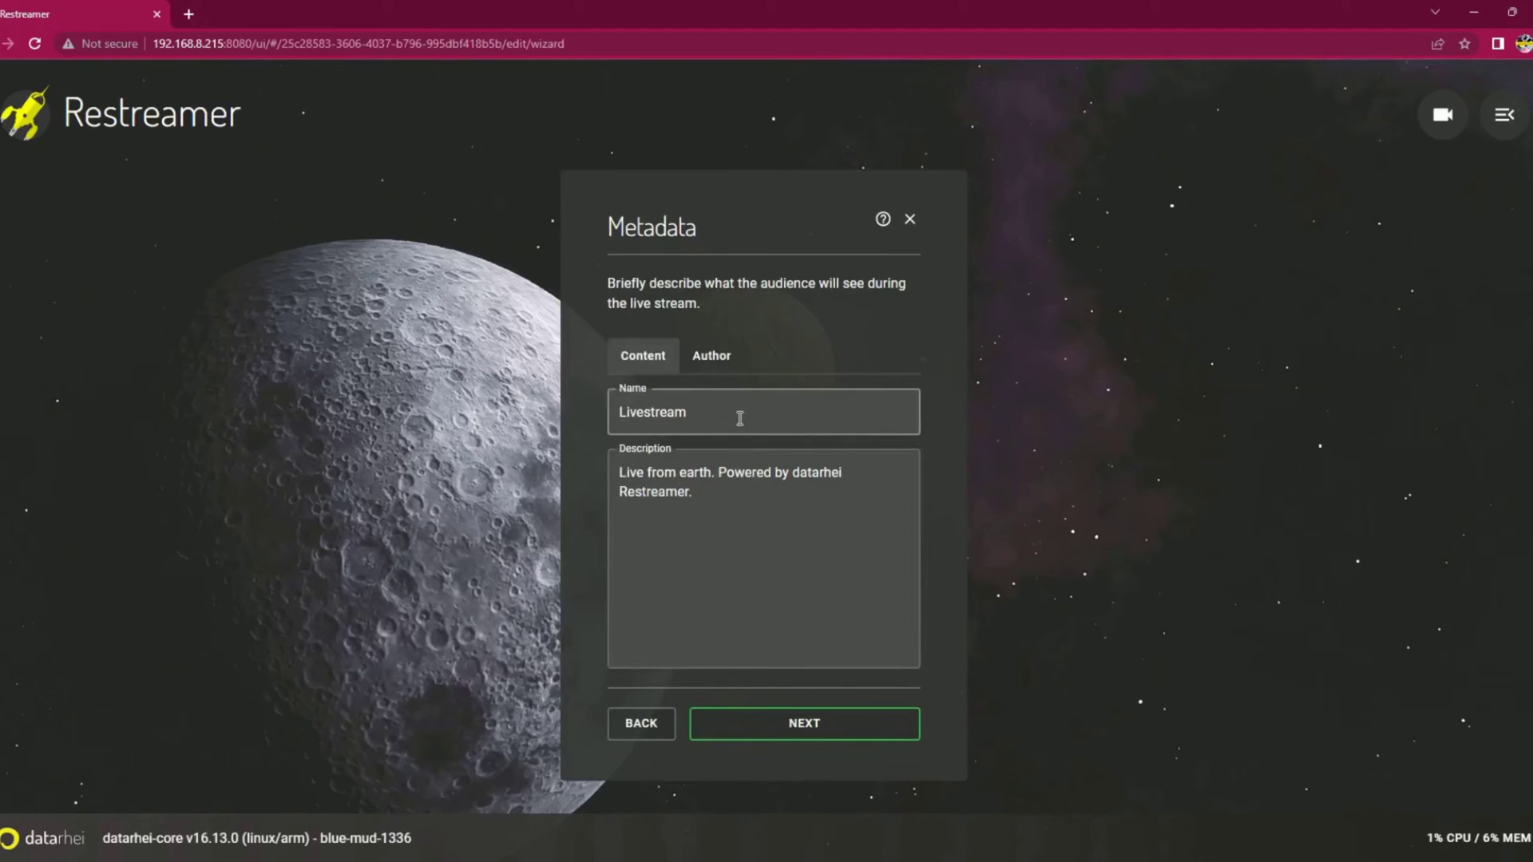
left_click(788, 725)
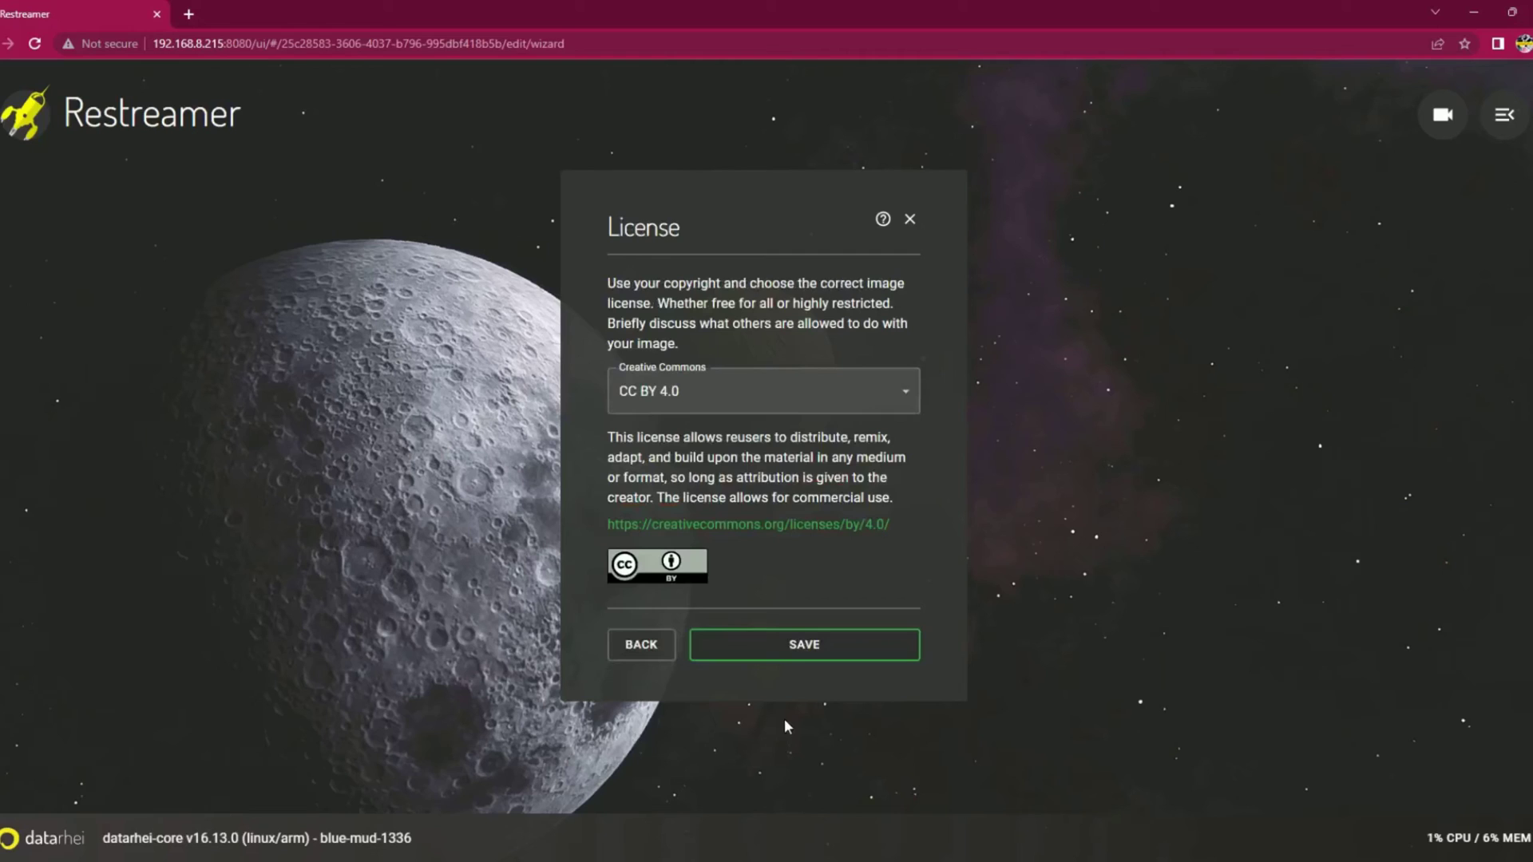
left_click(826, 651)
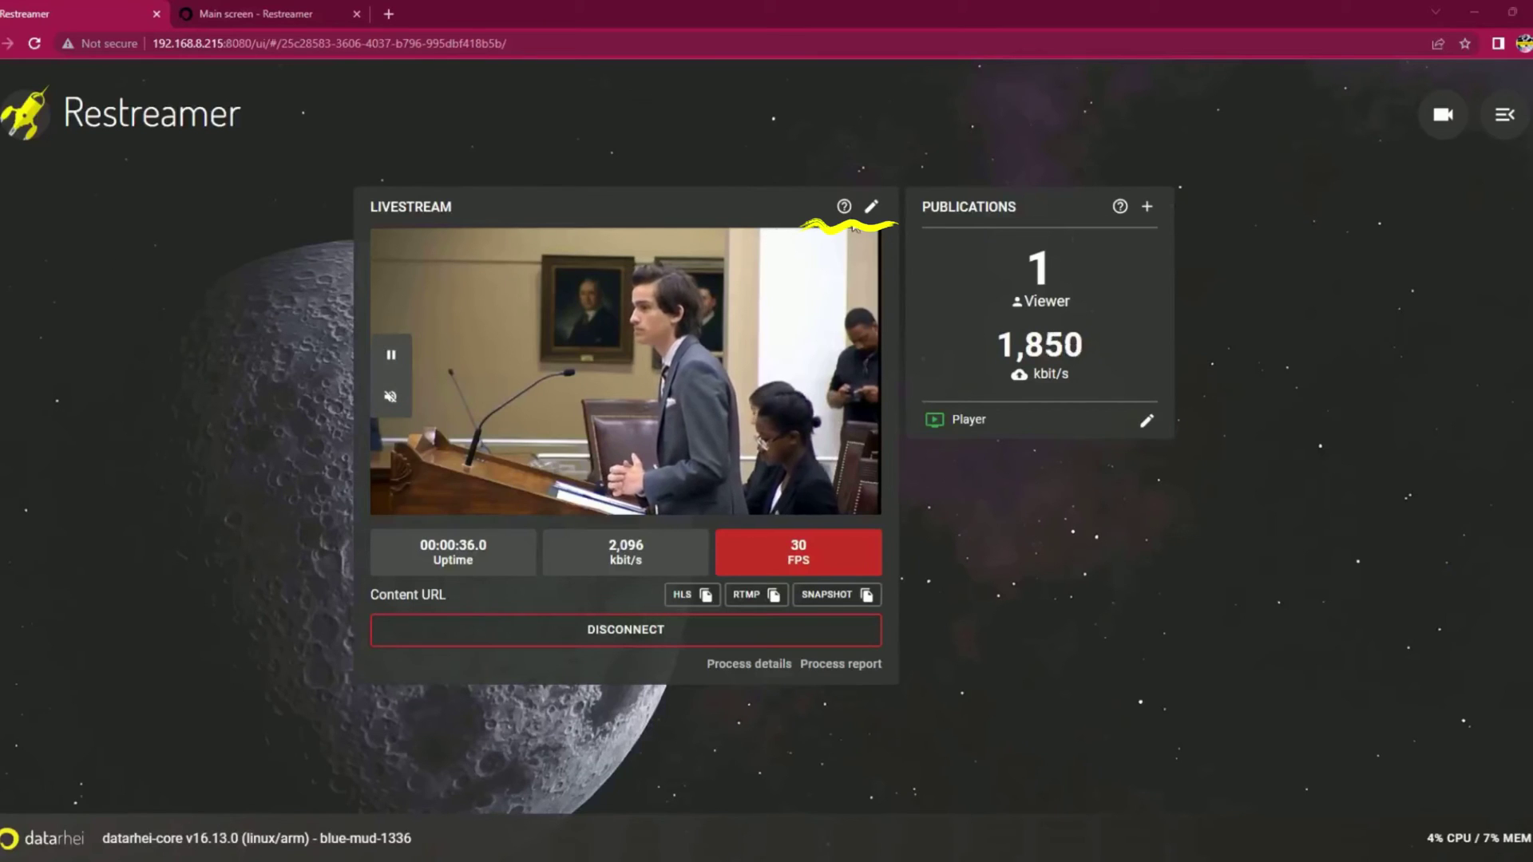
- Review the Livestream channel's general, processing and control, meta information and license settings and save the channel
left_click(870, 208)
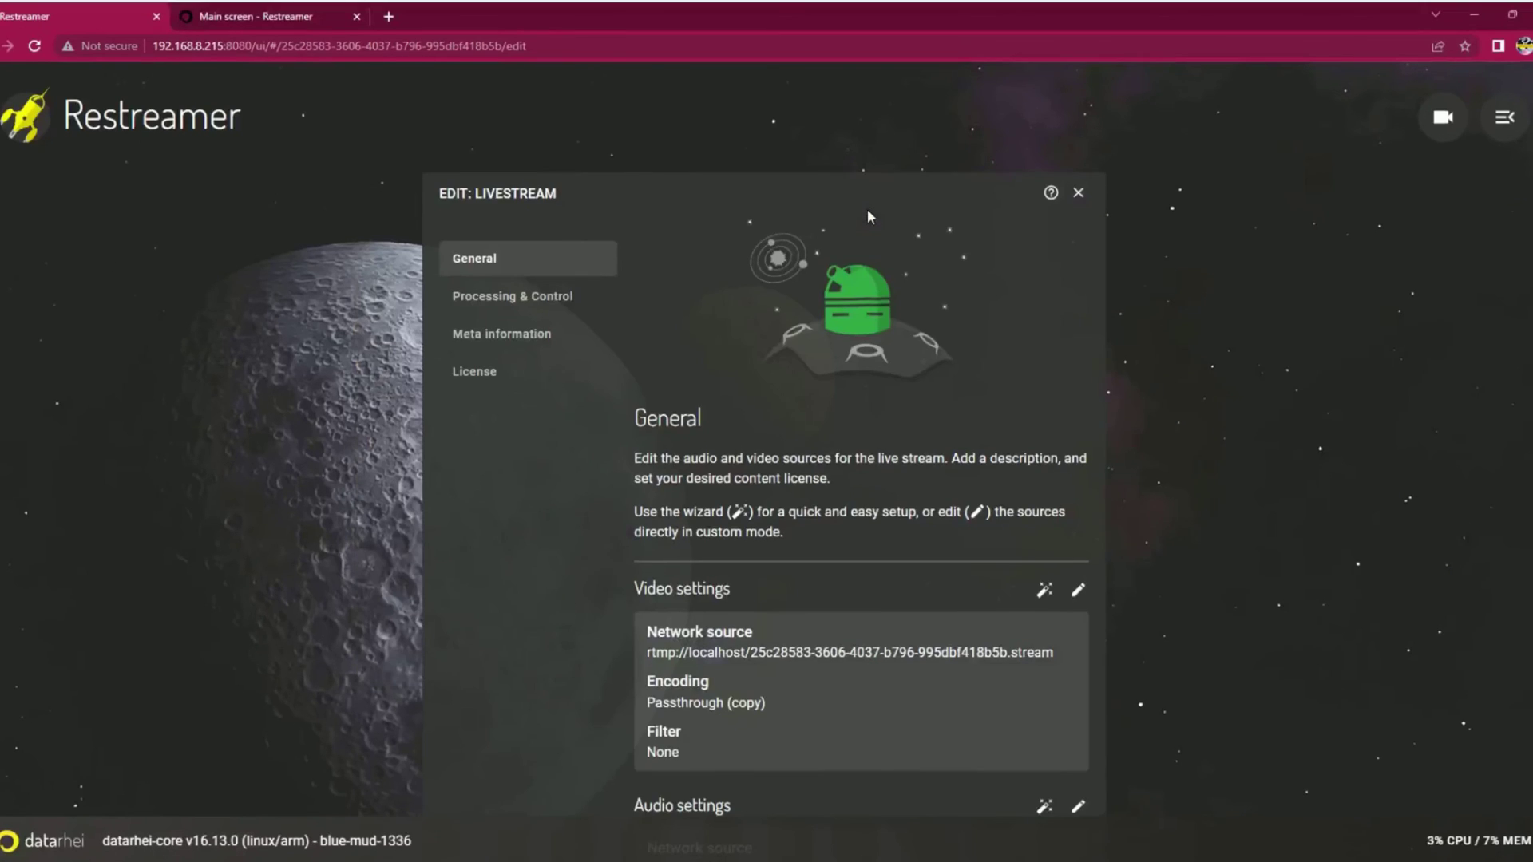
scroll(545, 313, "down", 1)
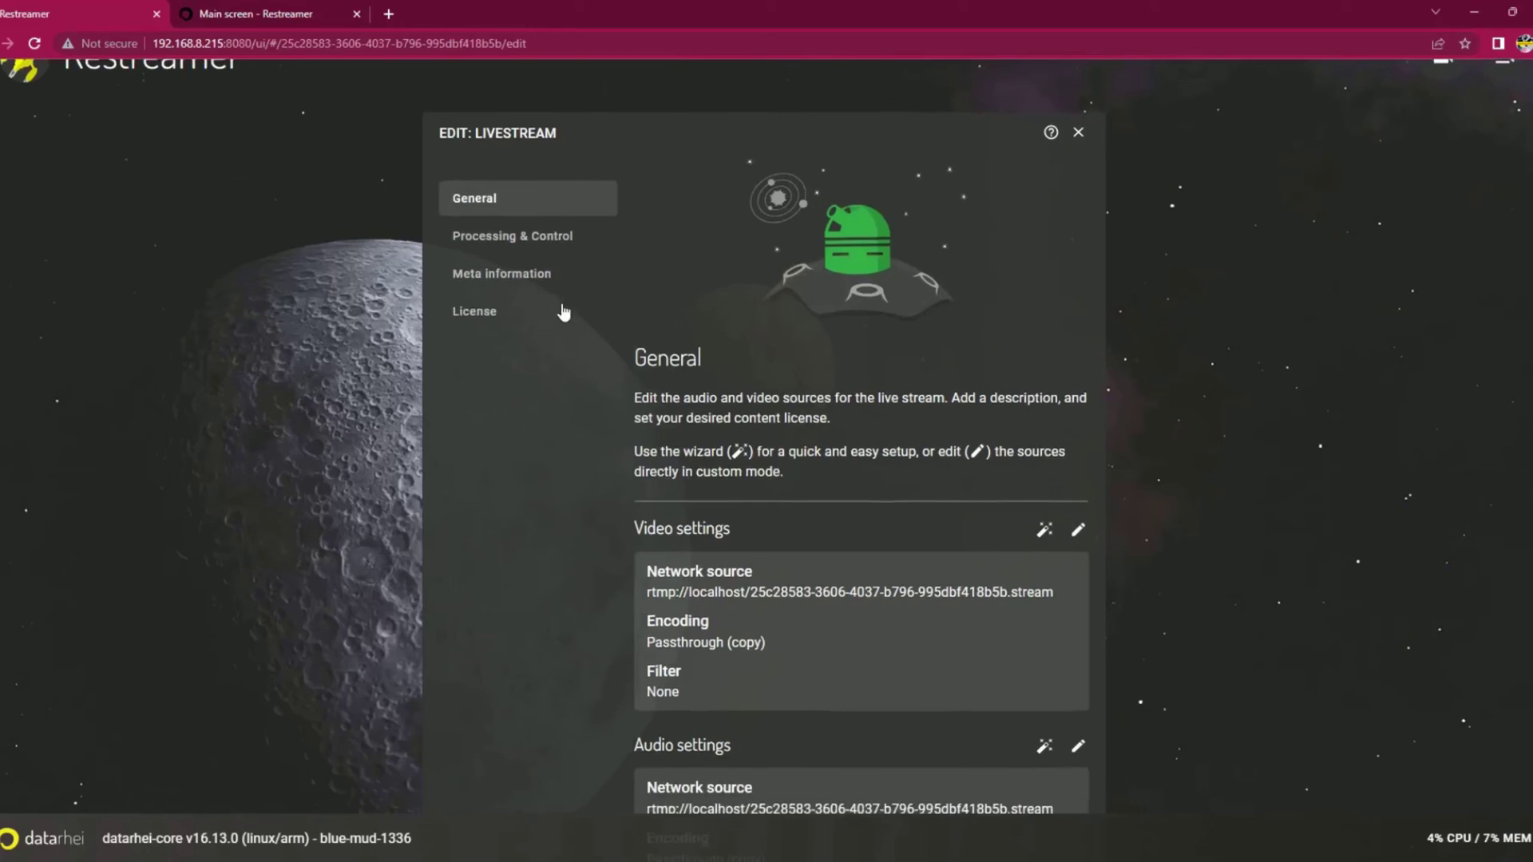
left_click(539, 201)
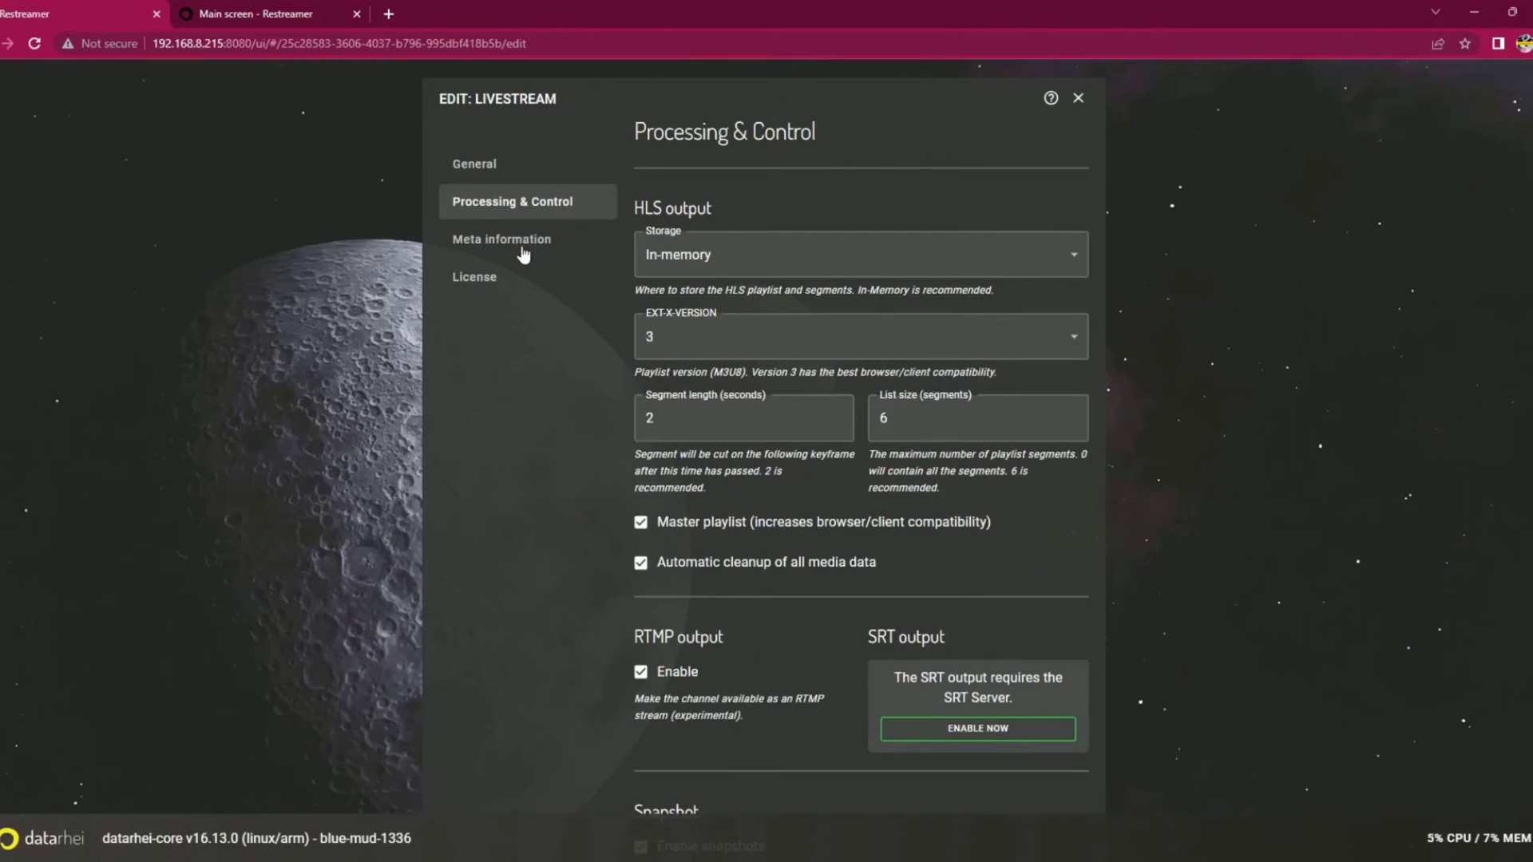
left_click(524, 251)
left_click(480, 374)
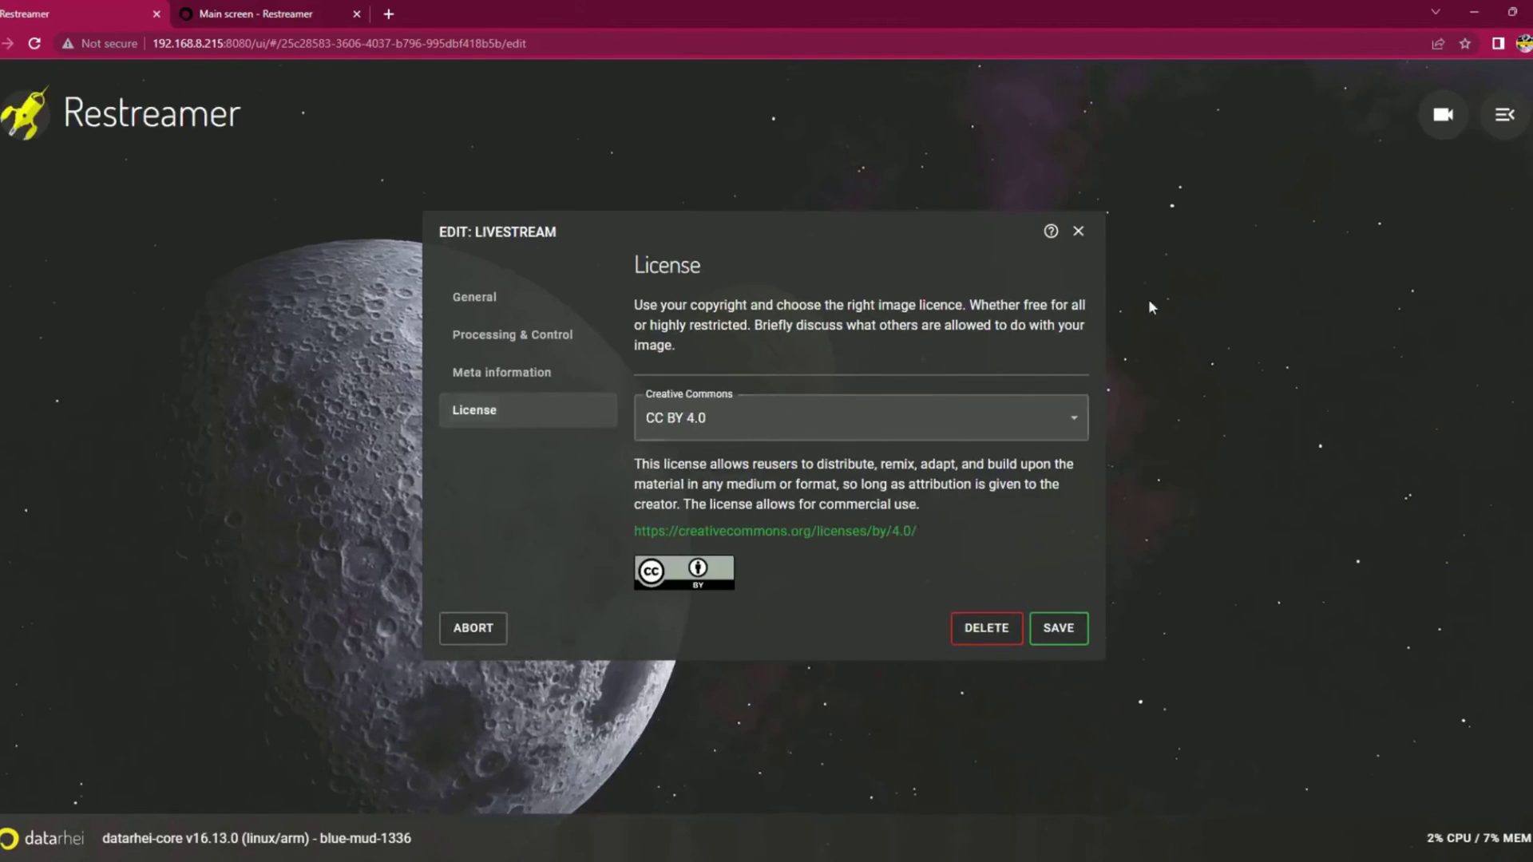
left_click(1058, 628)
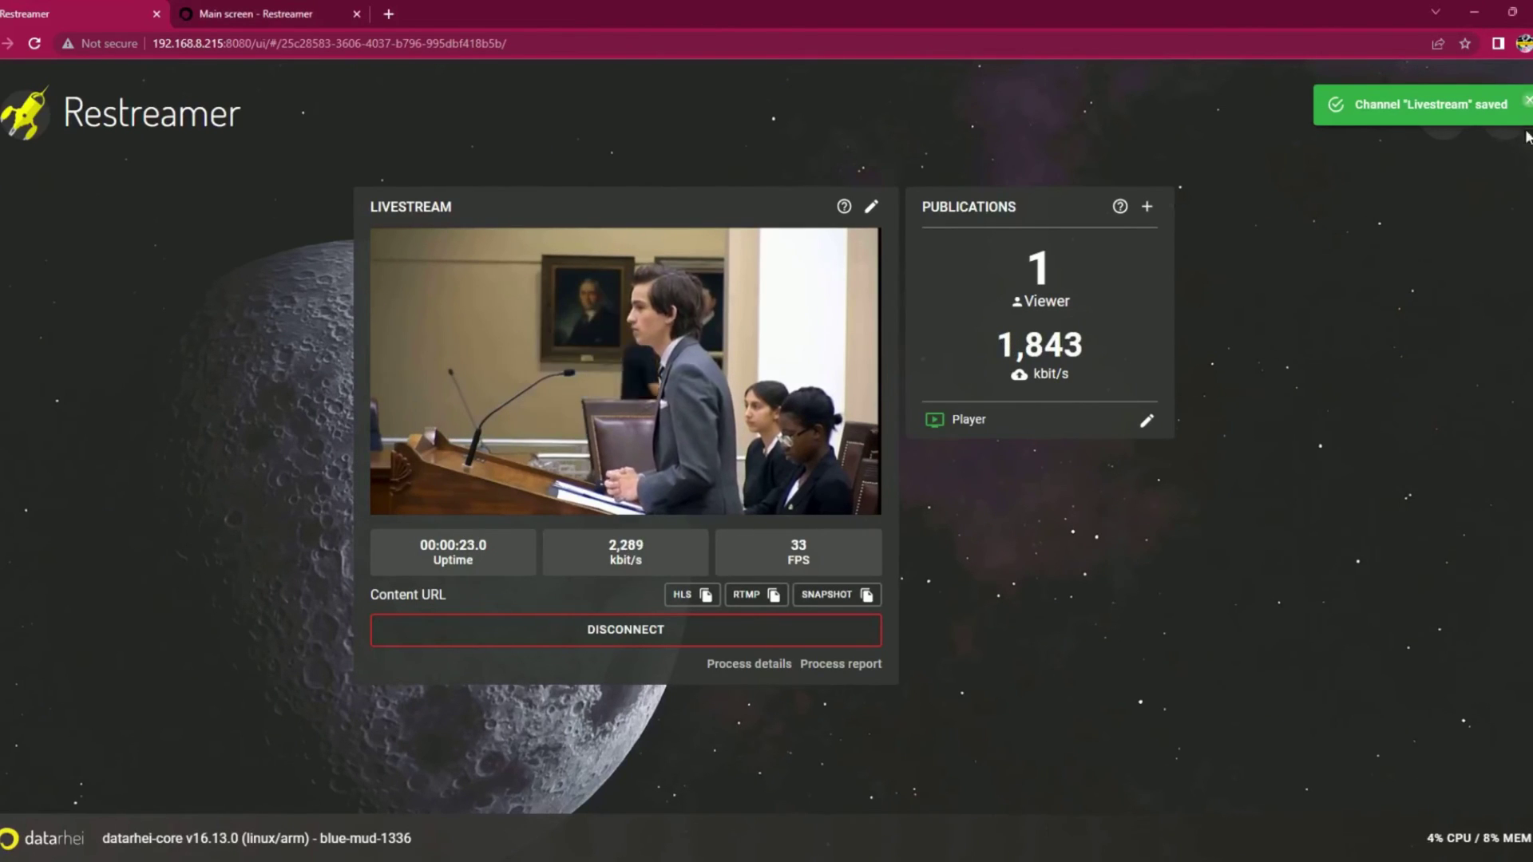
left_click(1528, 101)
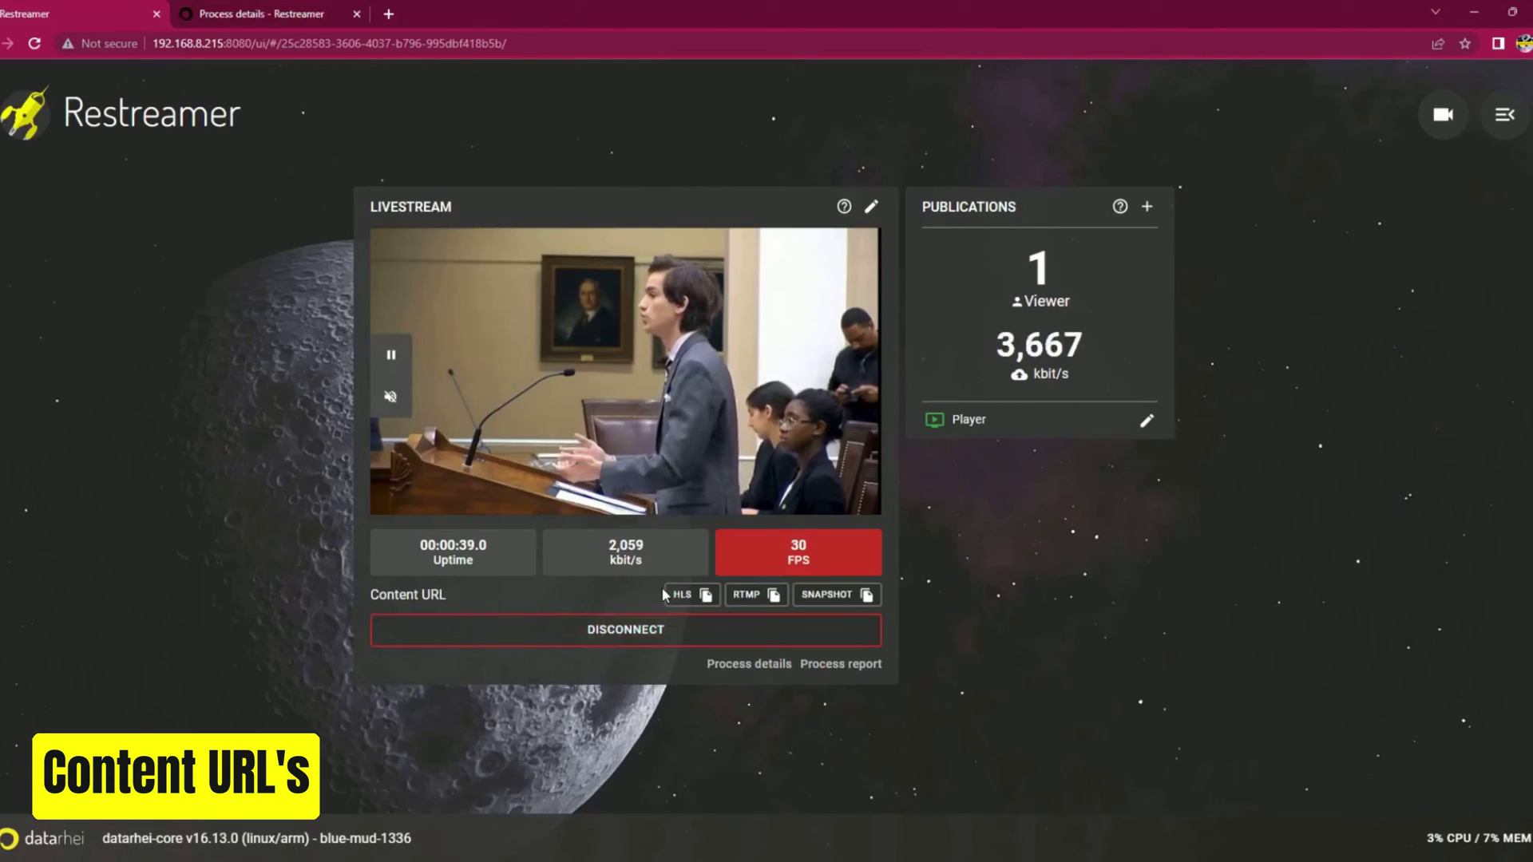
- Copy the livestream's HLS and snapshot content URLs
left_click(691, 597)
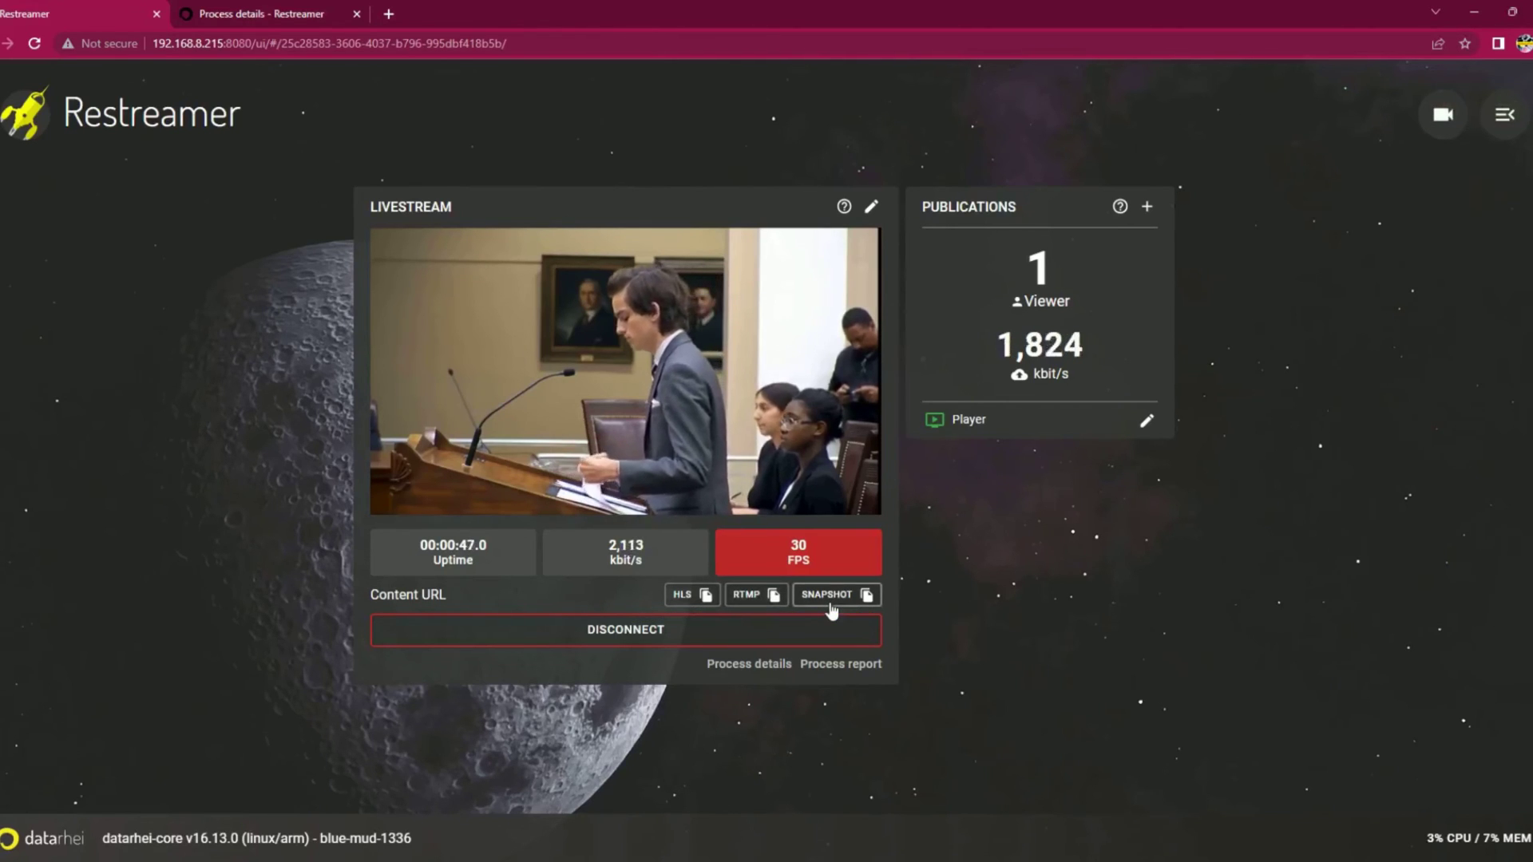
left_click(831, 607)
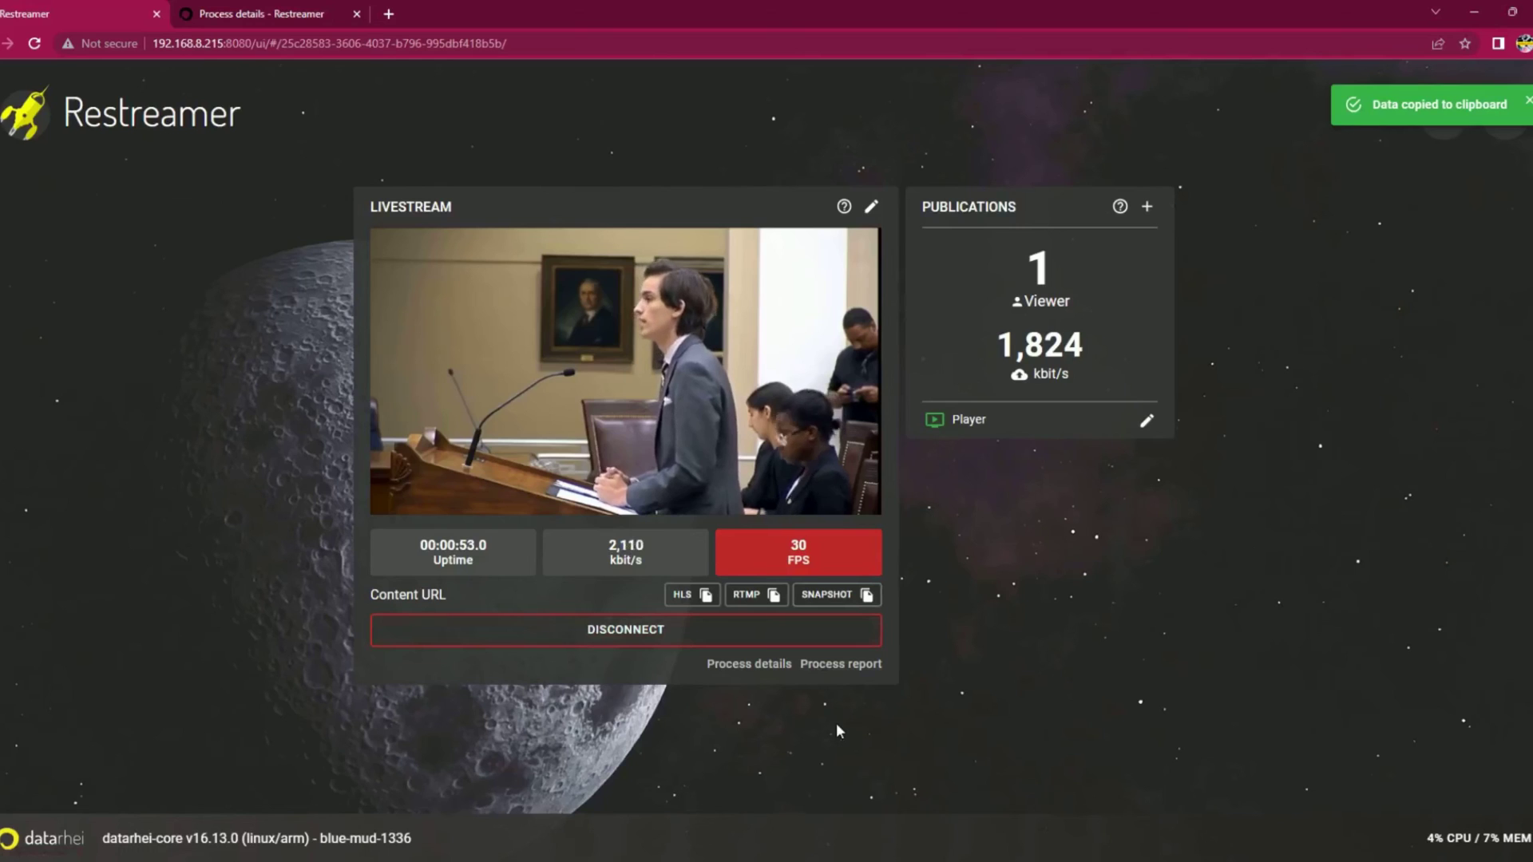
- Examine the livestream's process details and read through its process report, closing both
left_click(750, 664)
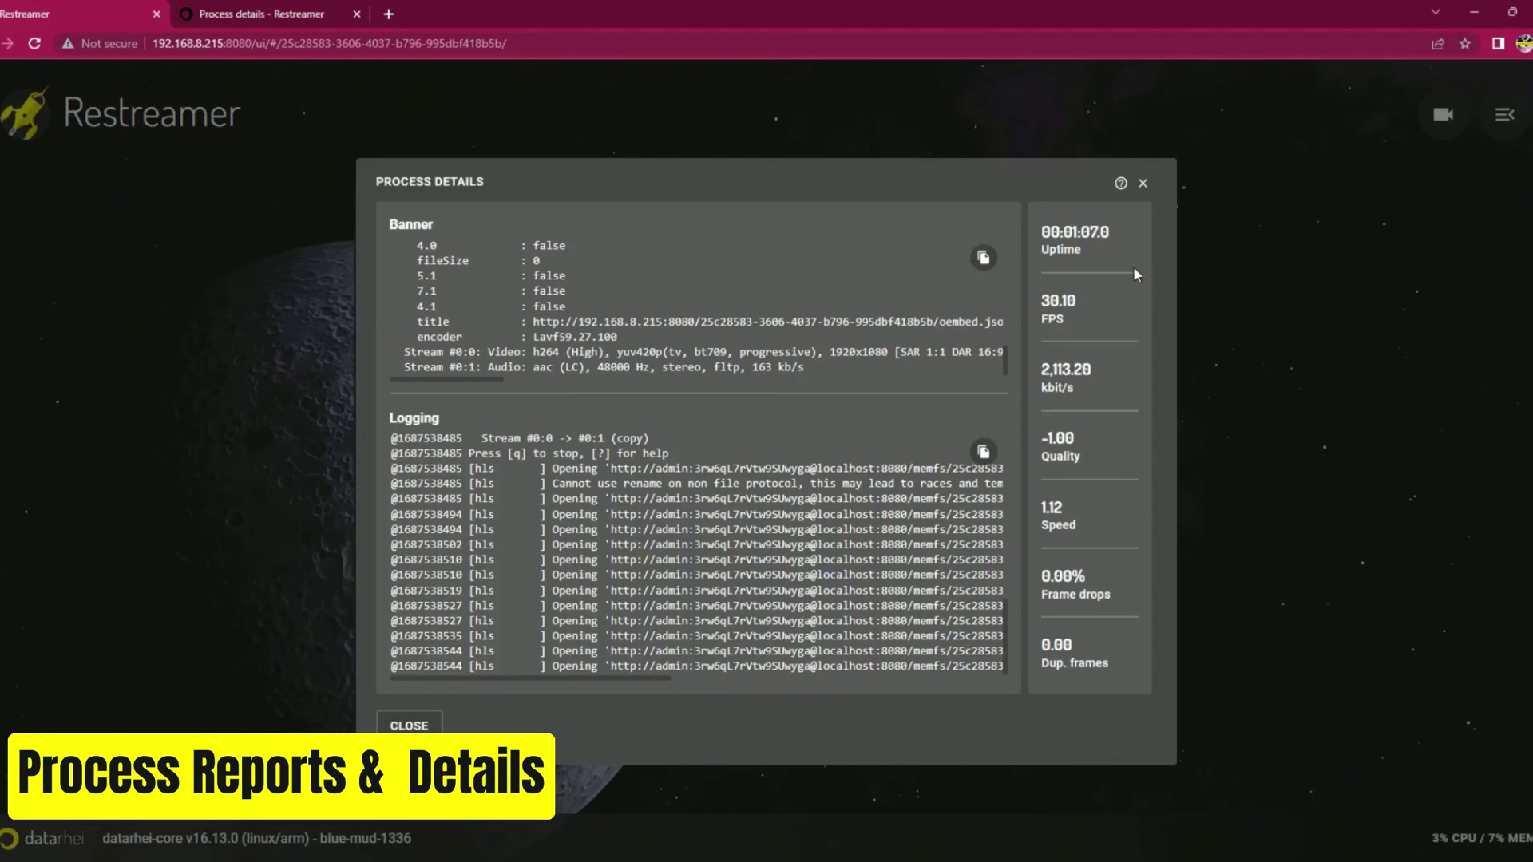
left_click(1144, 184)
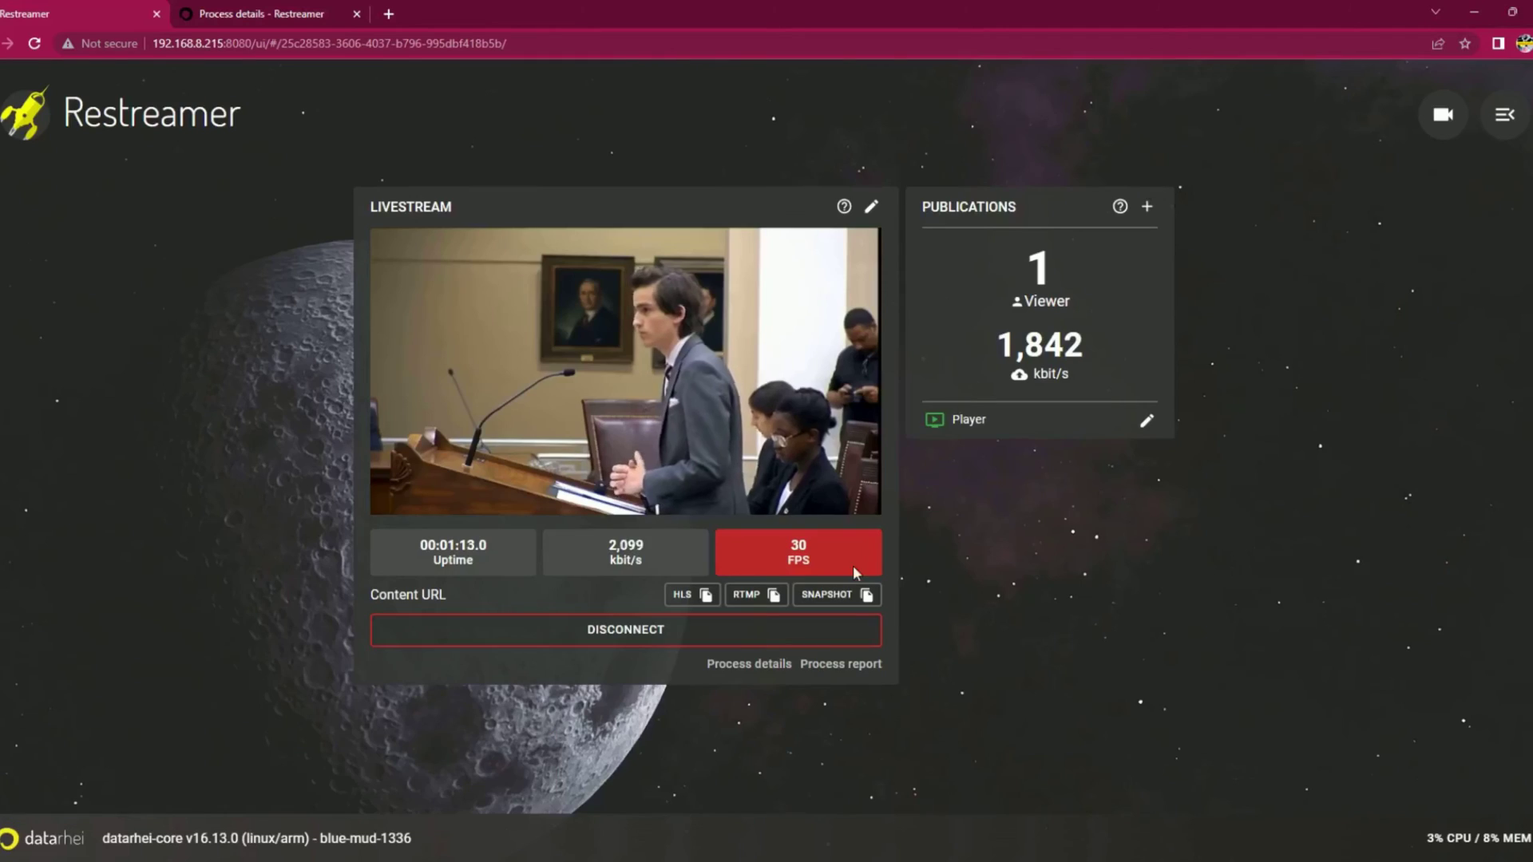
left_click(841, 663)
scroll(865, 522, "down", 10)
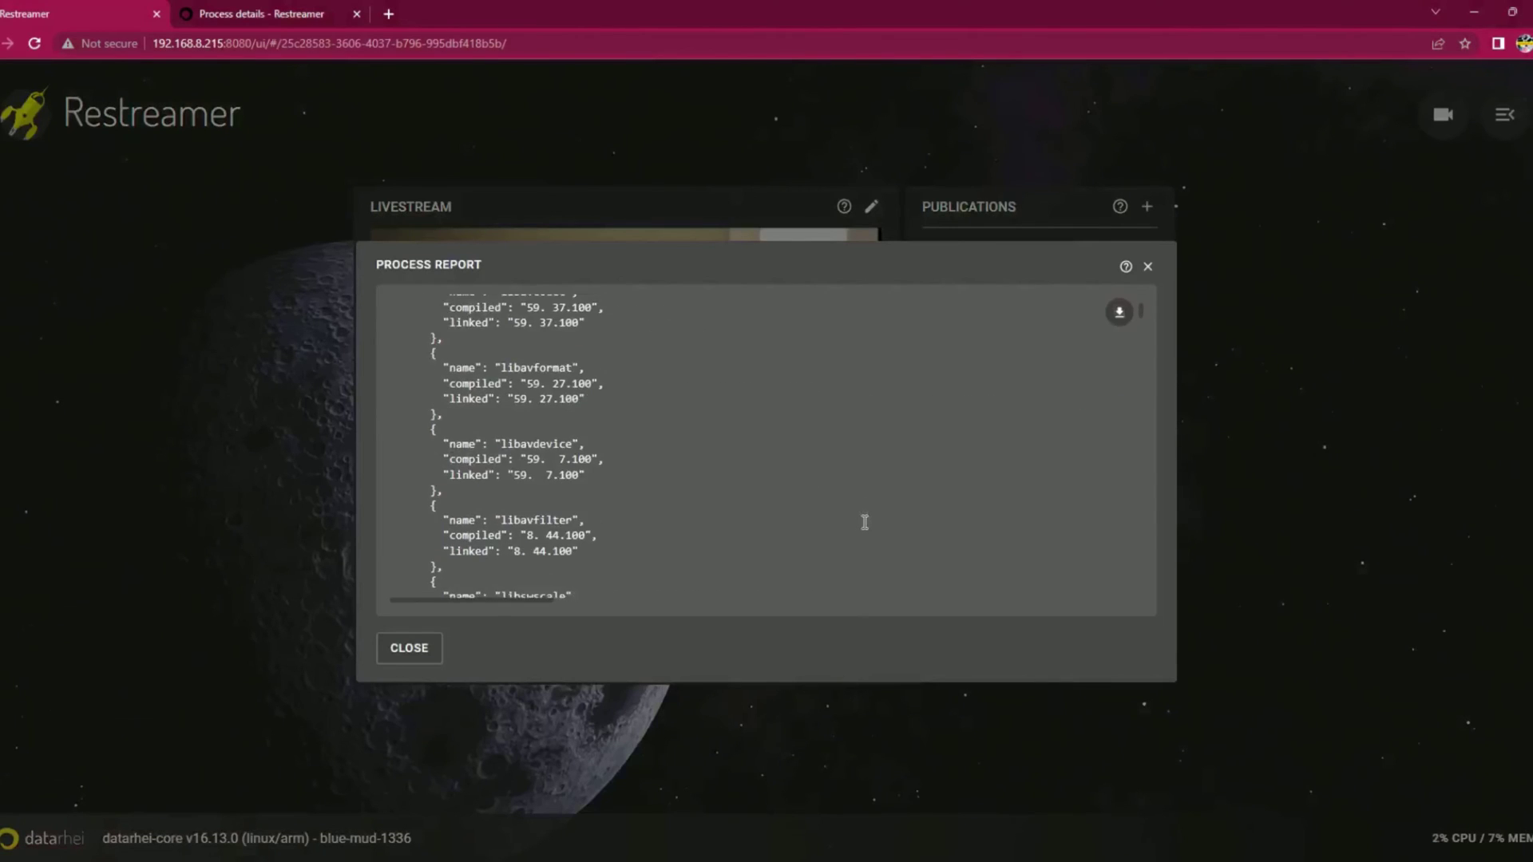
scroll(864, 522, "down", 10)
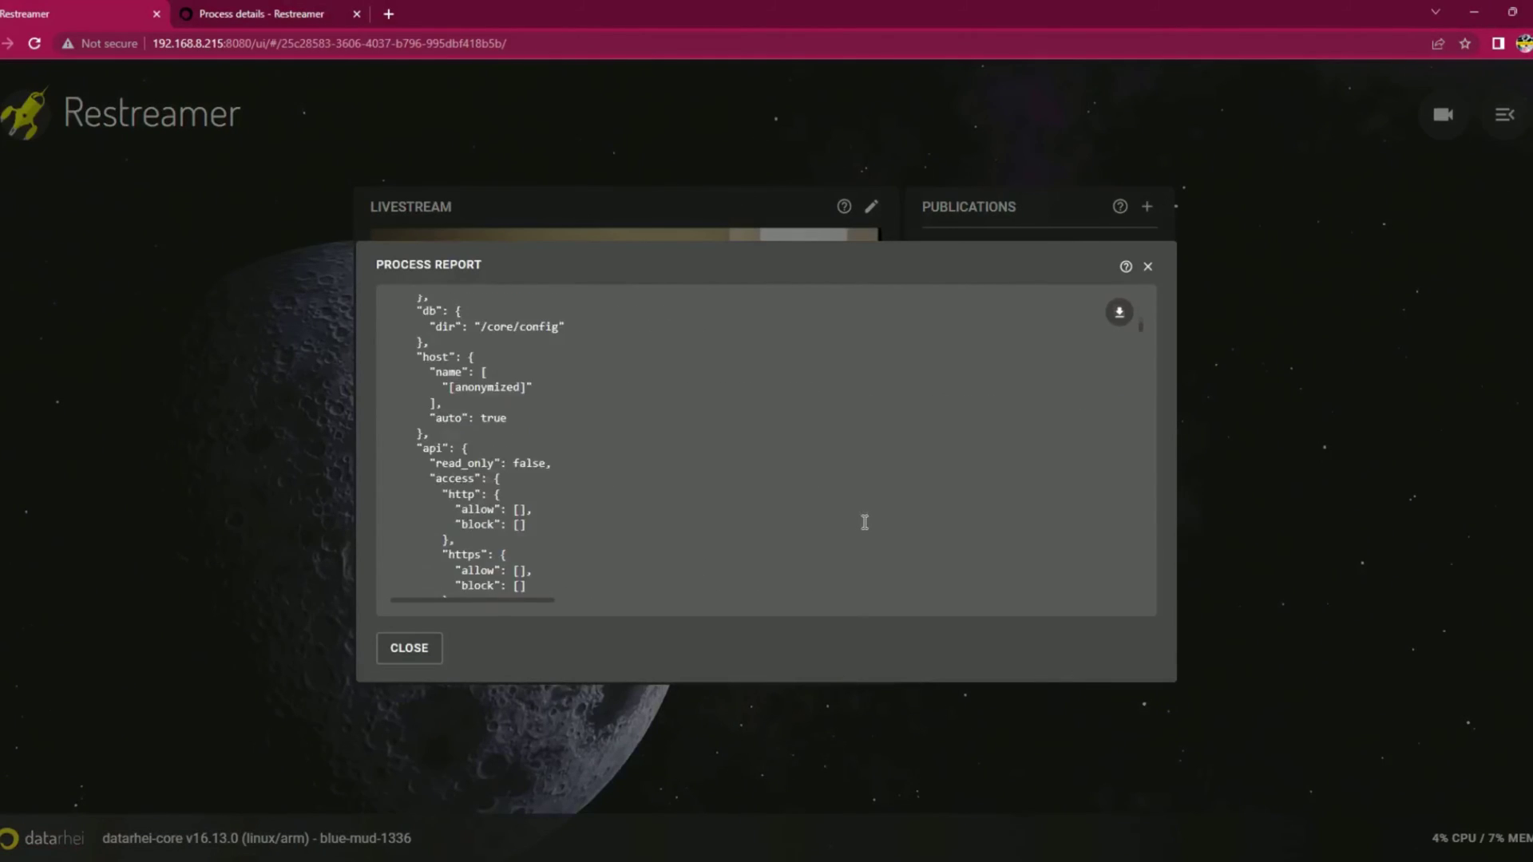
left_click(1148, 268)
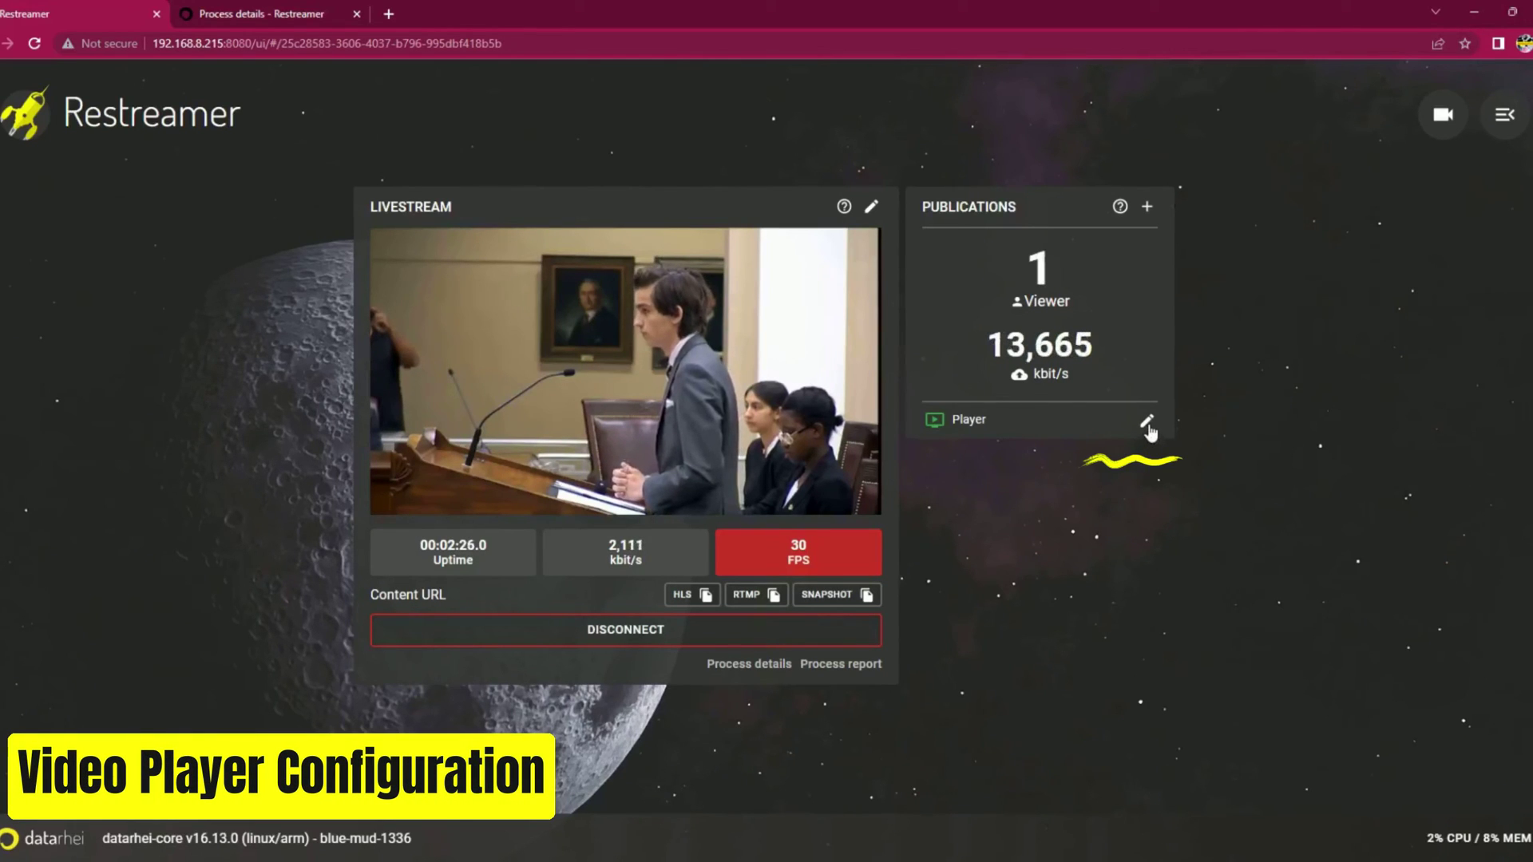
- Enable Autoplay and Mute in the video player's playback settings and save the player
left_click(1147, 423)
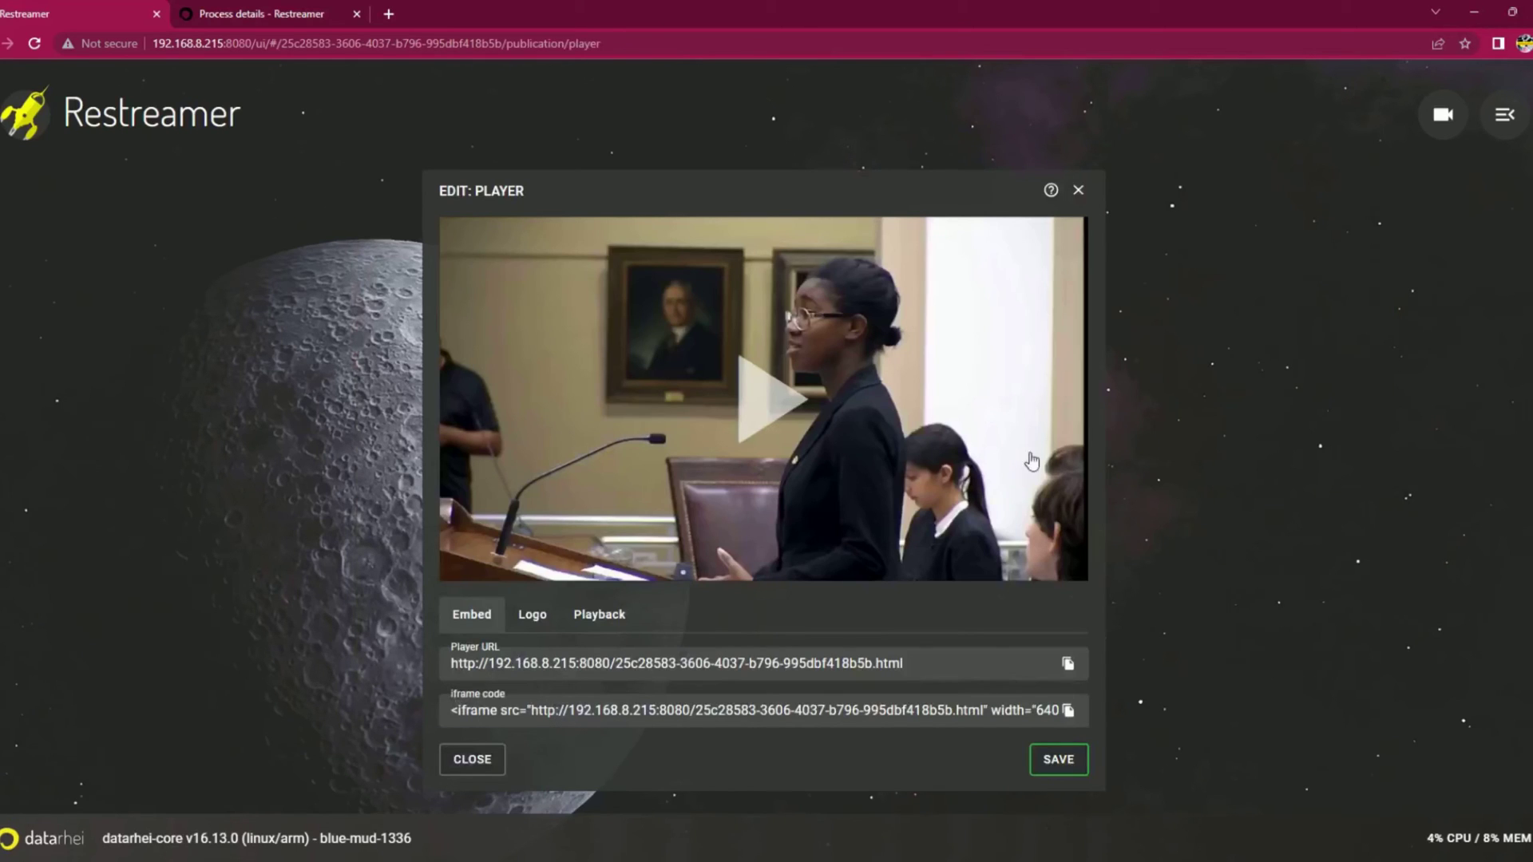
left_click(532, 614)
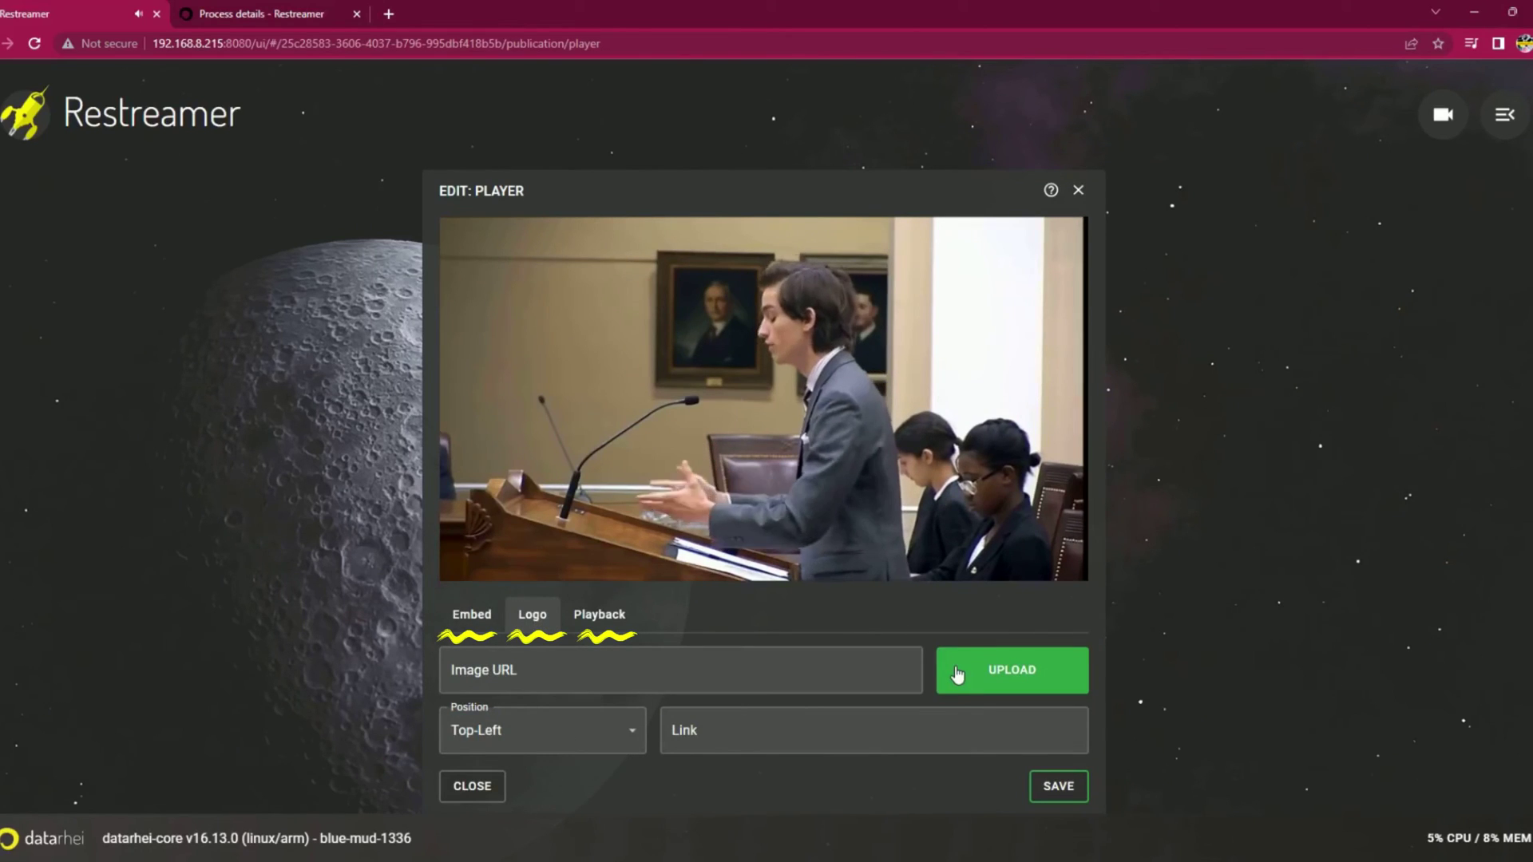
left_click(610, 620)
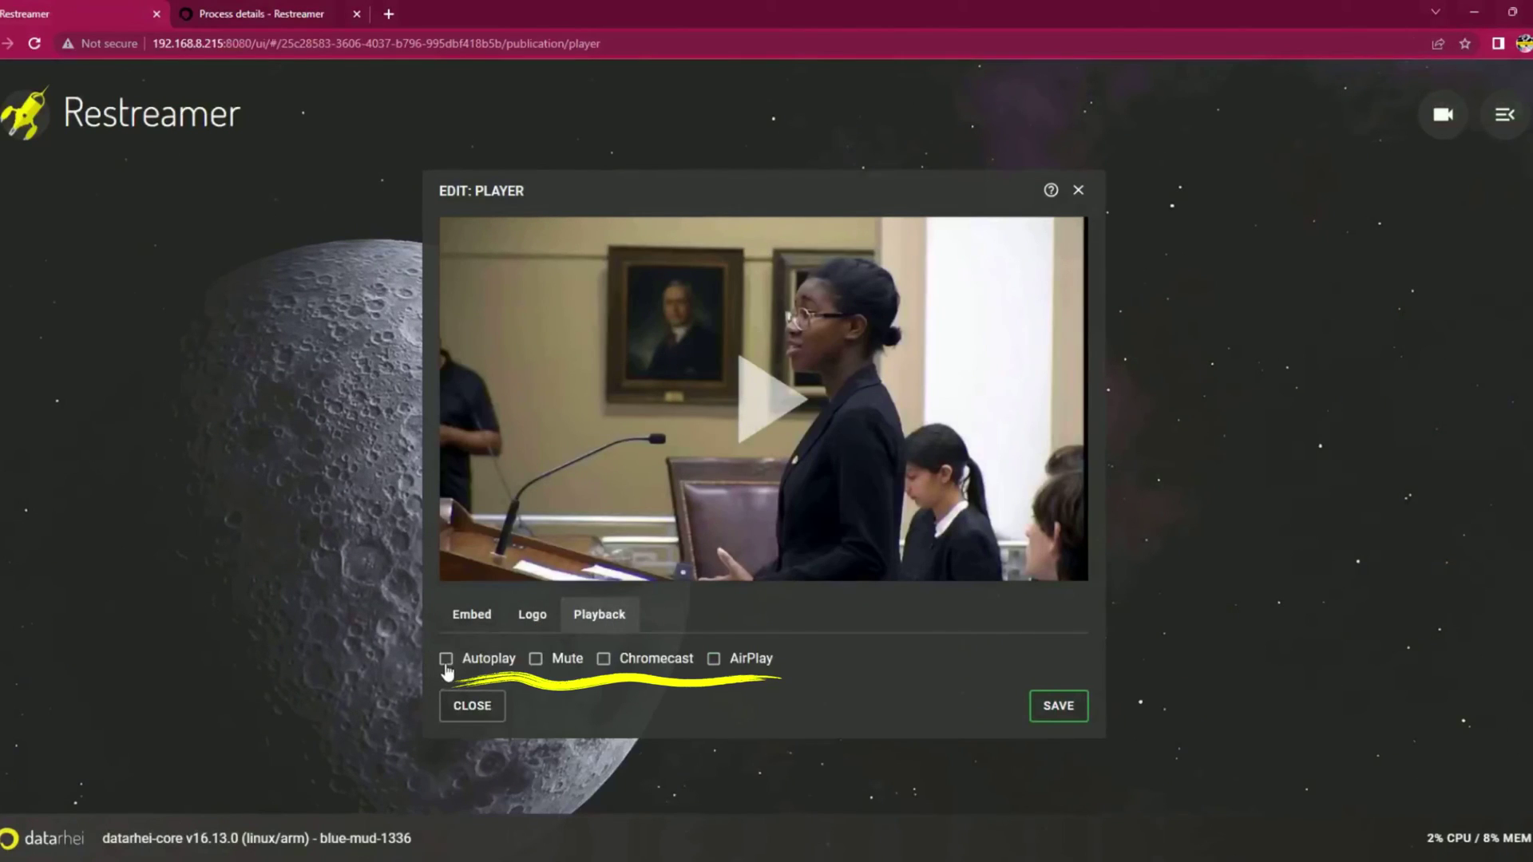
left_click(447, 660)
left_click(539, 661)
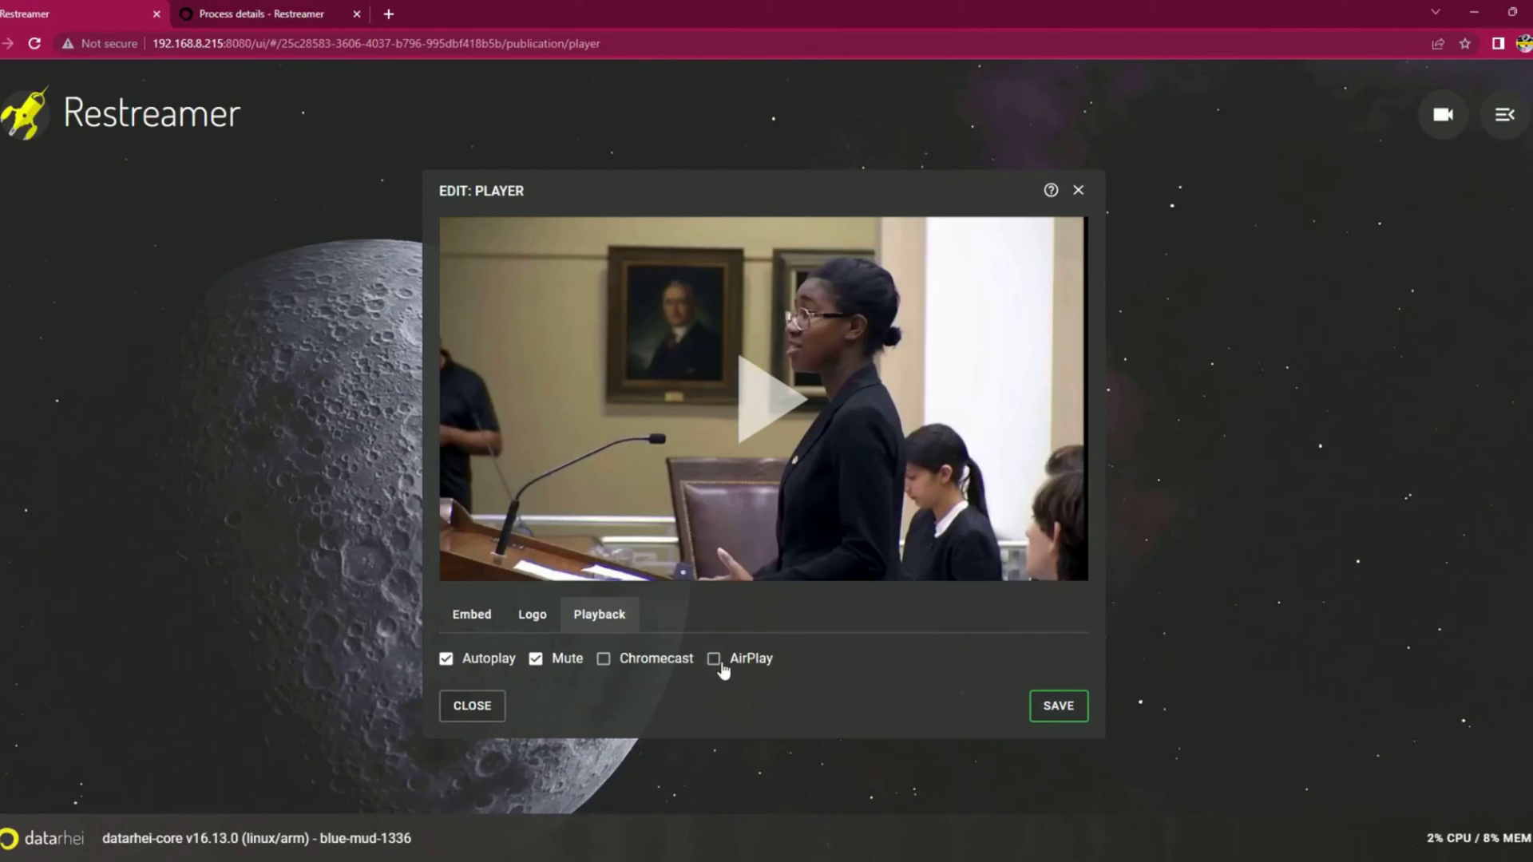
left_click(1046, 708)
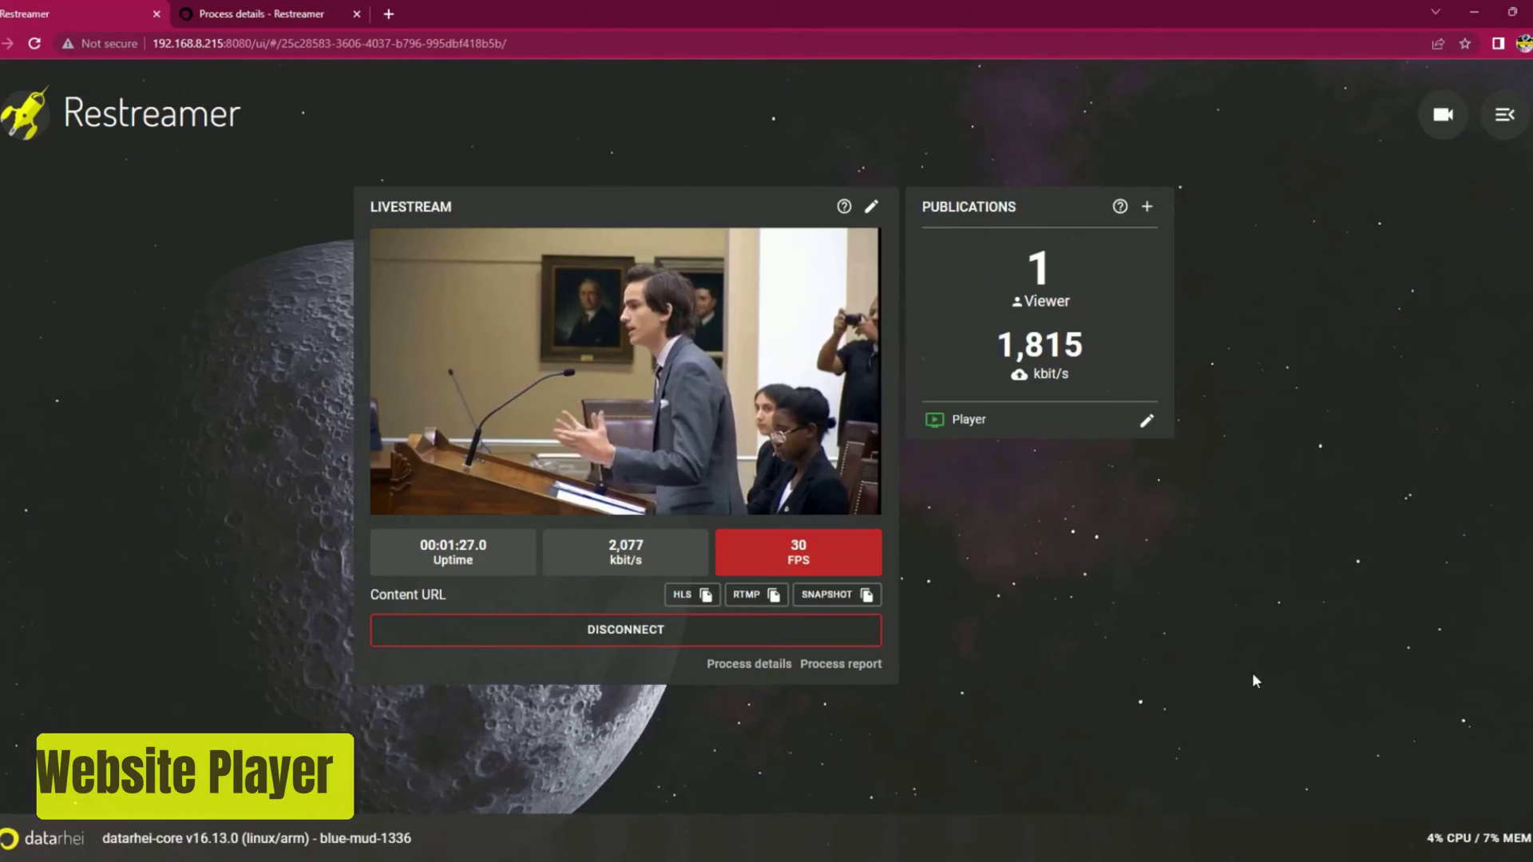
- Enable the Playersite for the publication website, select its main channel and turn on AirPlay
left_click(1517, 132)
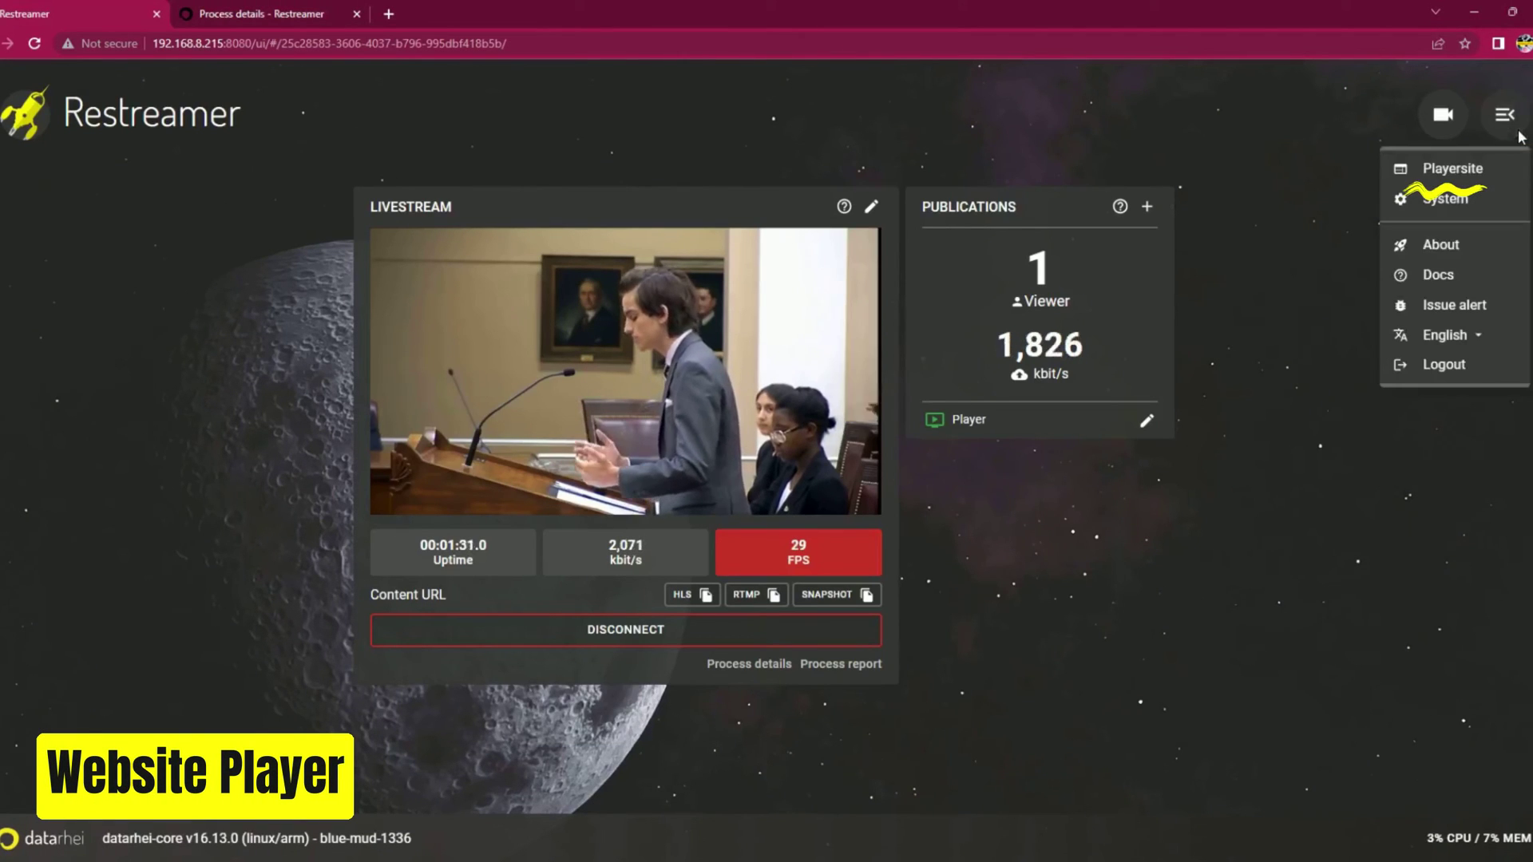
left_click(1465, 170)
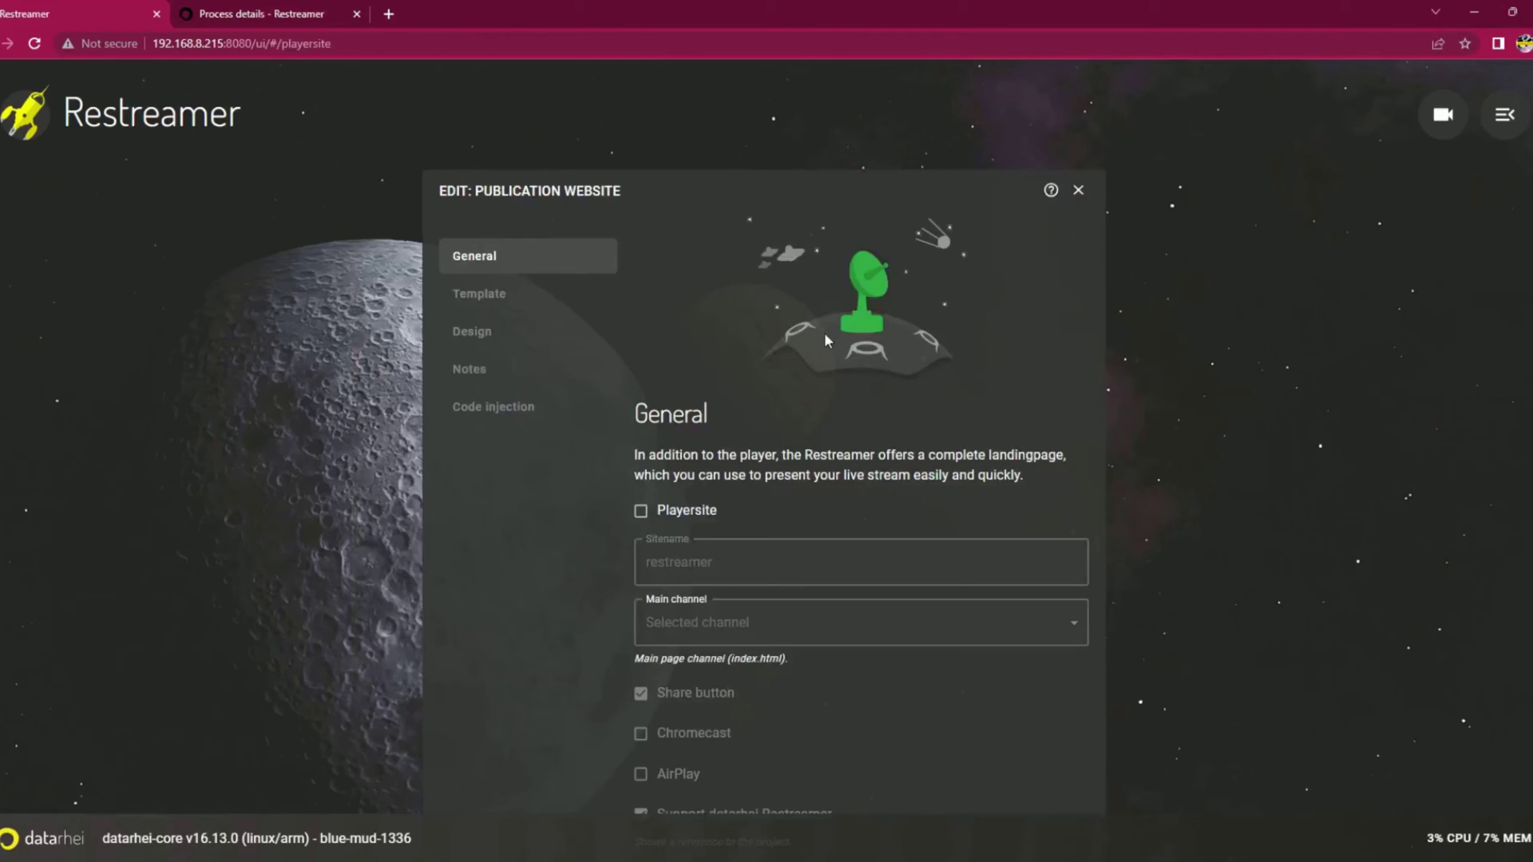
scroll(825, 341, "down", 2)
left_click(640, 405)
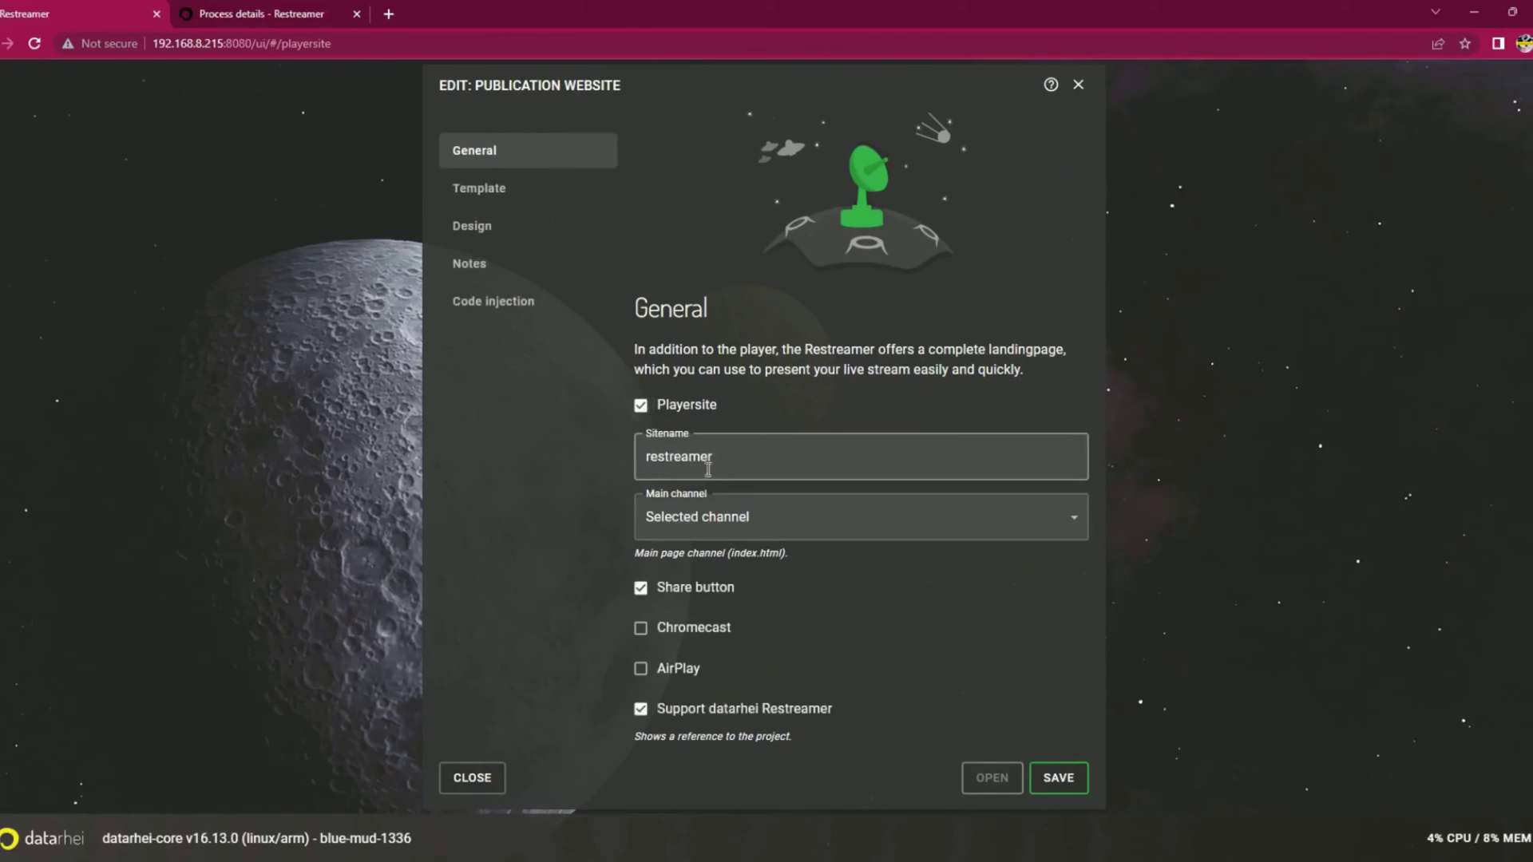
double_click(716, 457)
left_click(758, 519)
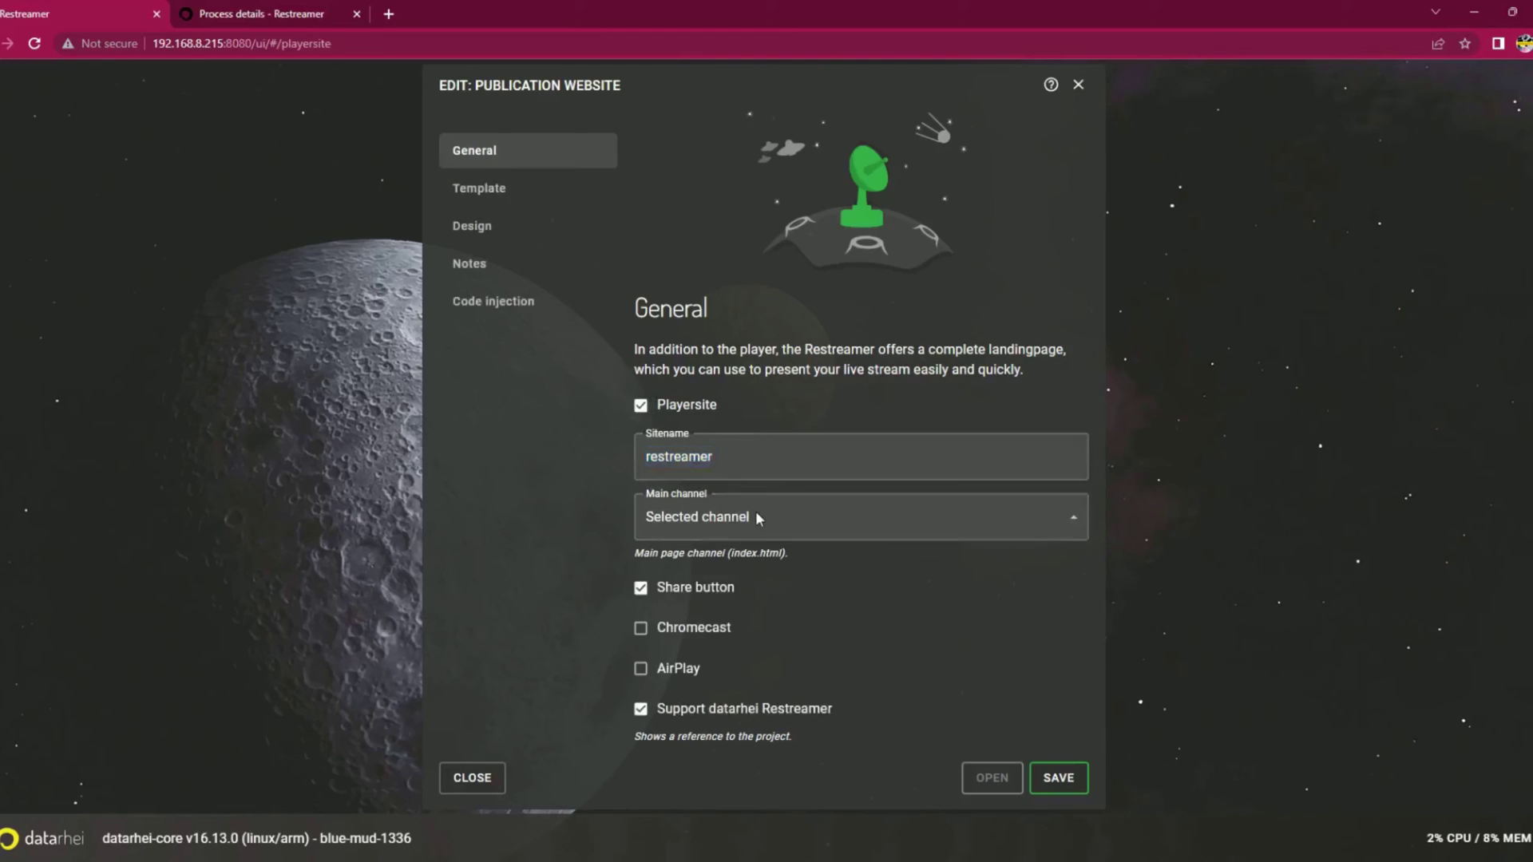
left_click(726, 605)
left_click(642, 670)
- Review the publication website's template selection, text and background colors and background image options
left_click(505, 192)
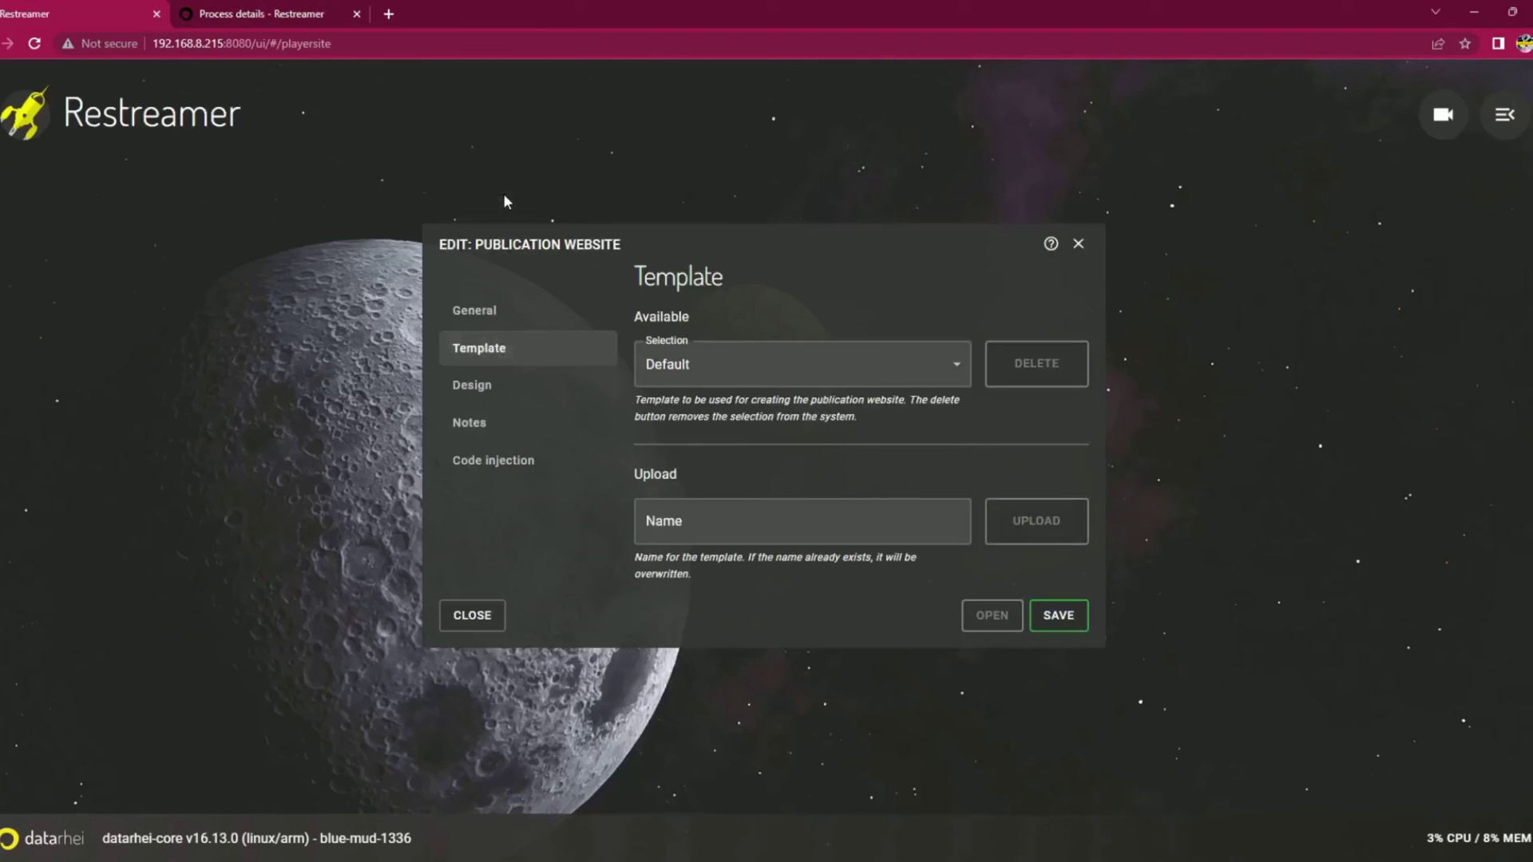
left_click(769, 384)
left_click(769, 389)
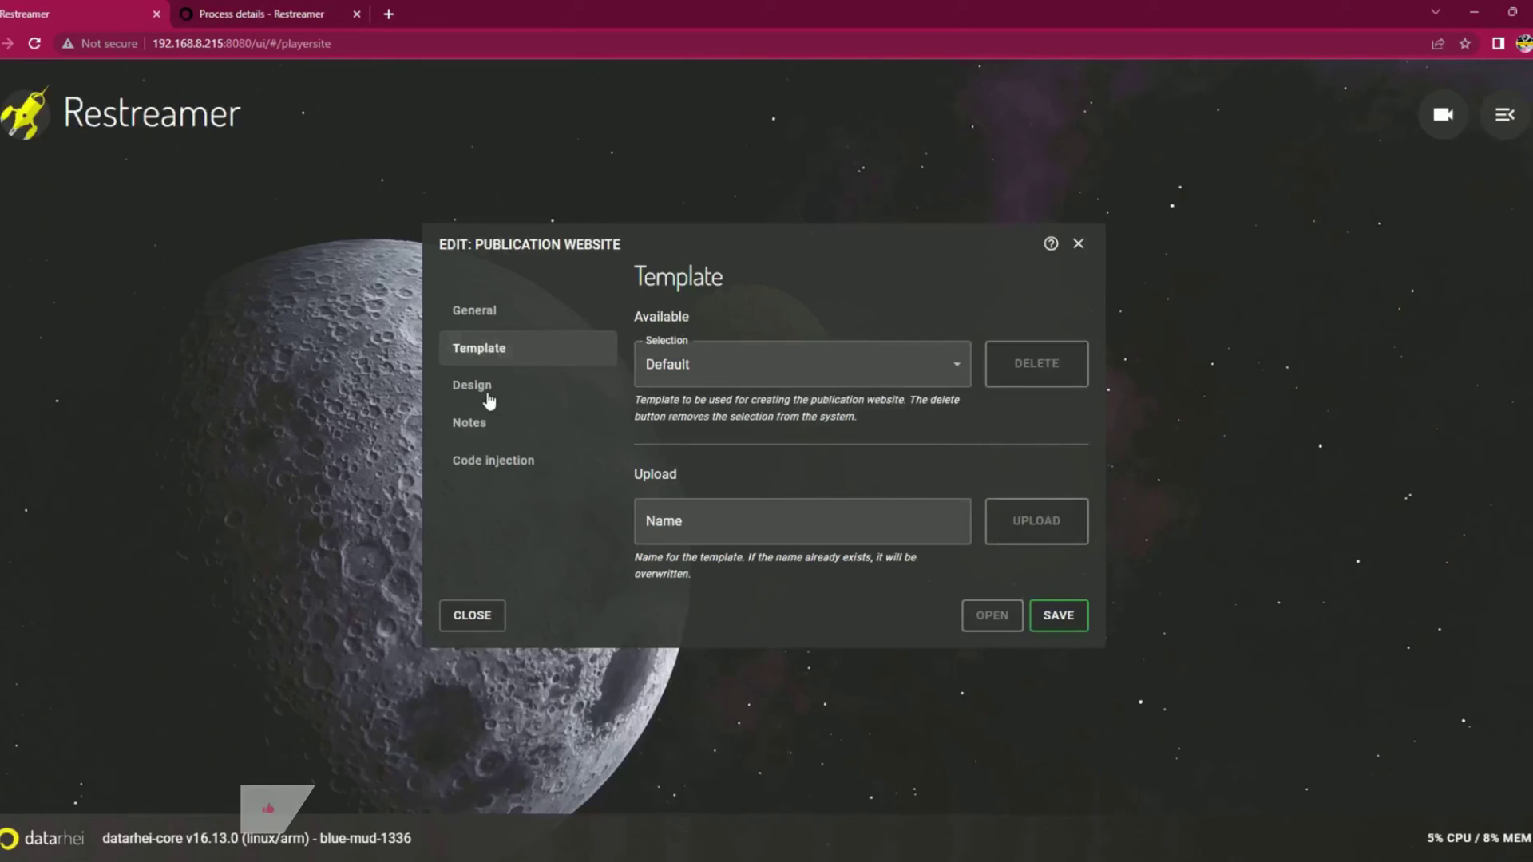
left_click(489, 396)
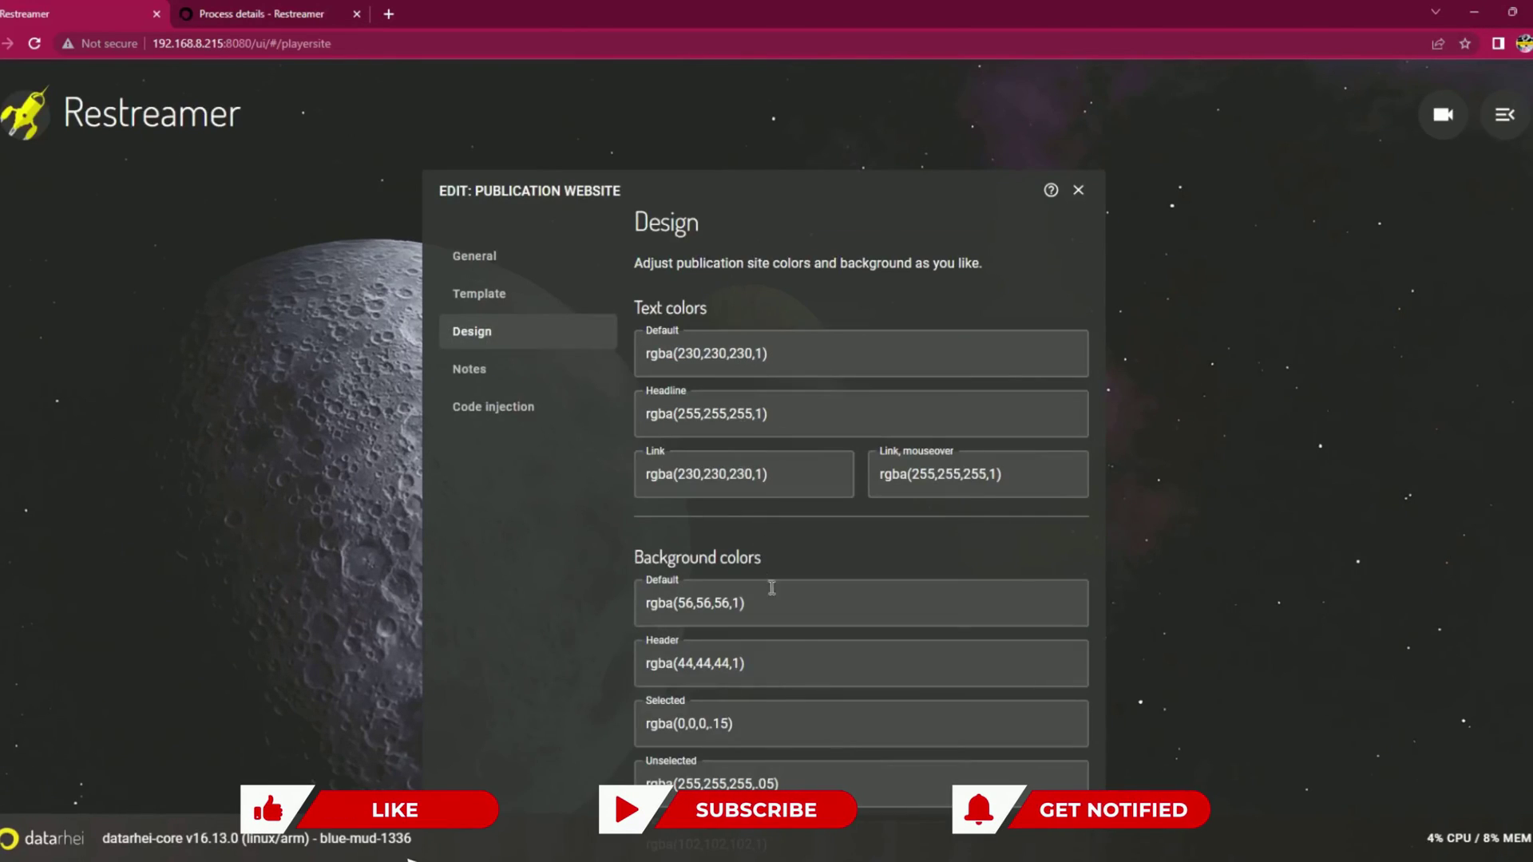
scroll(1010, 683, "down", 4)
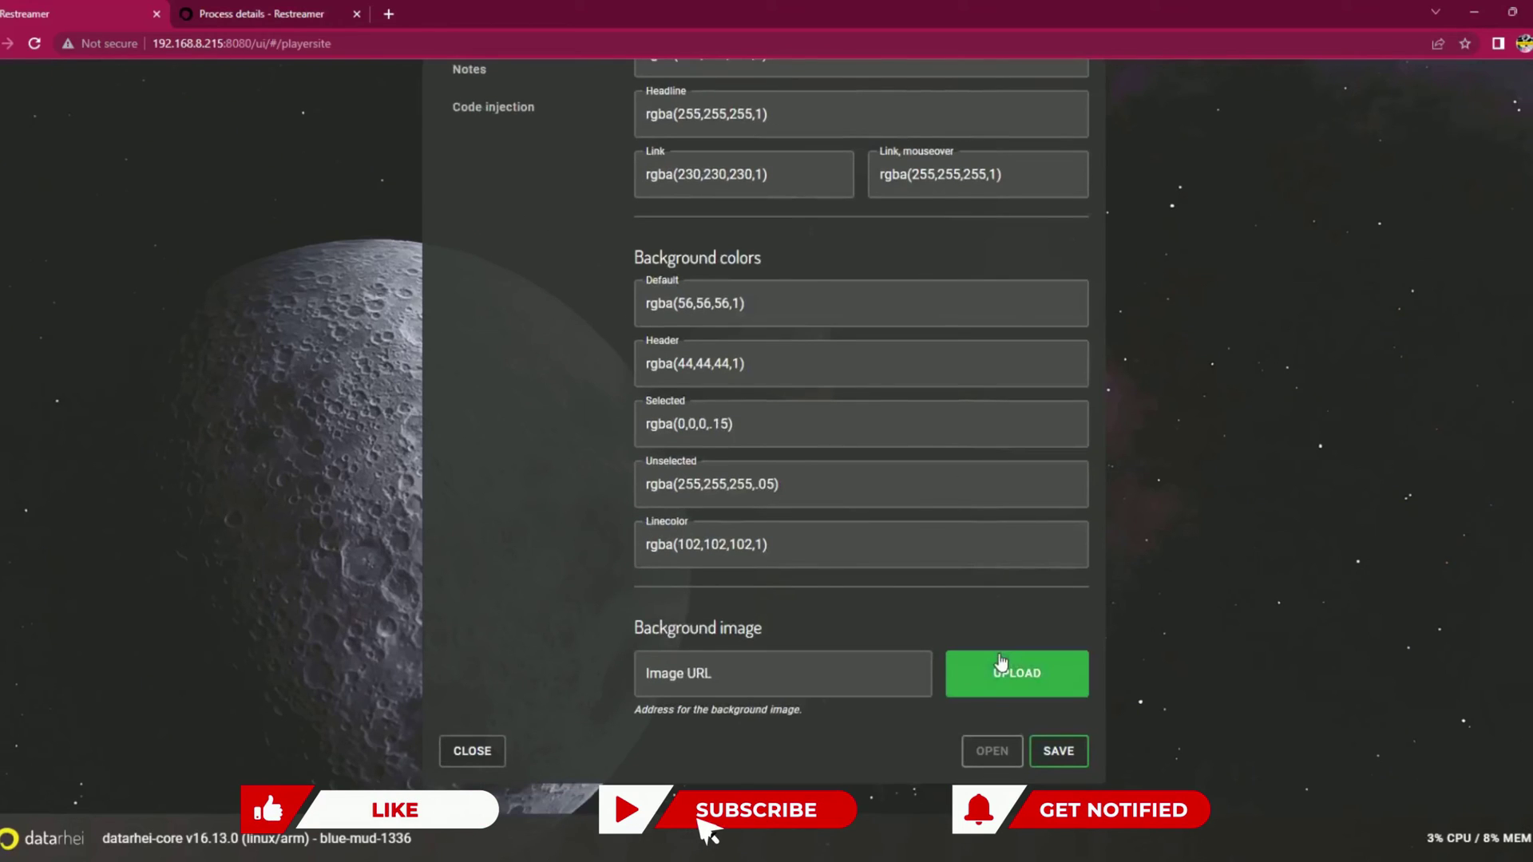
scroll(582, 575, "up", 4)
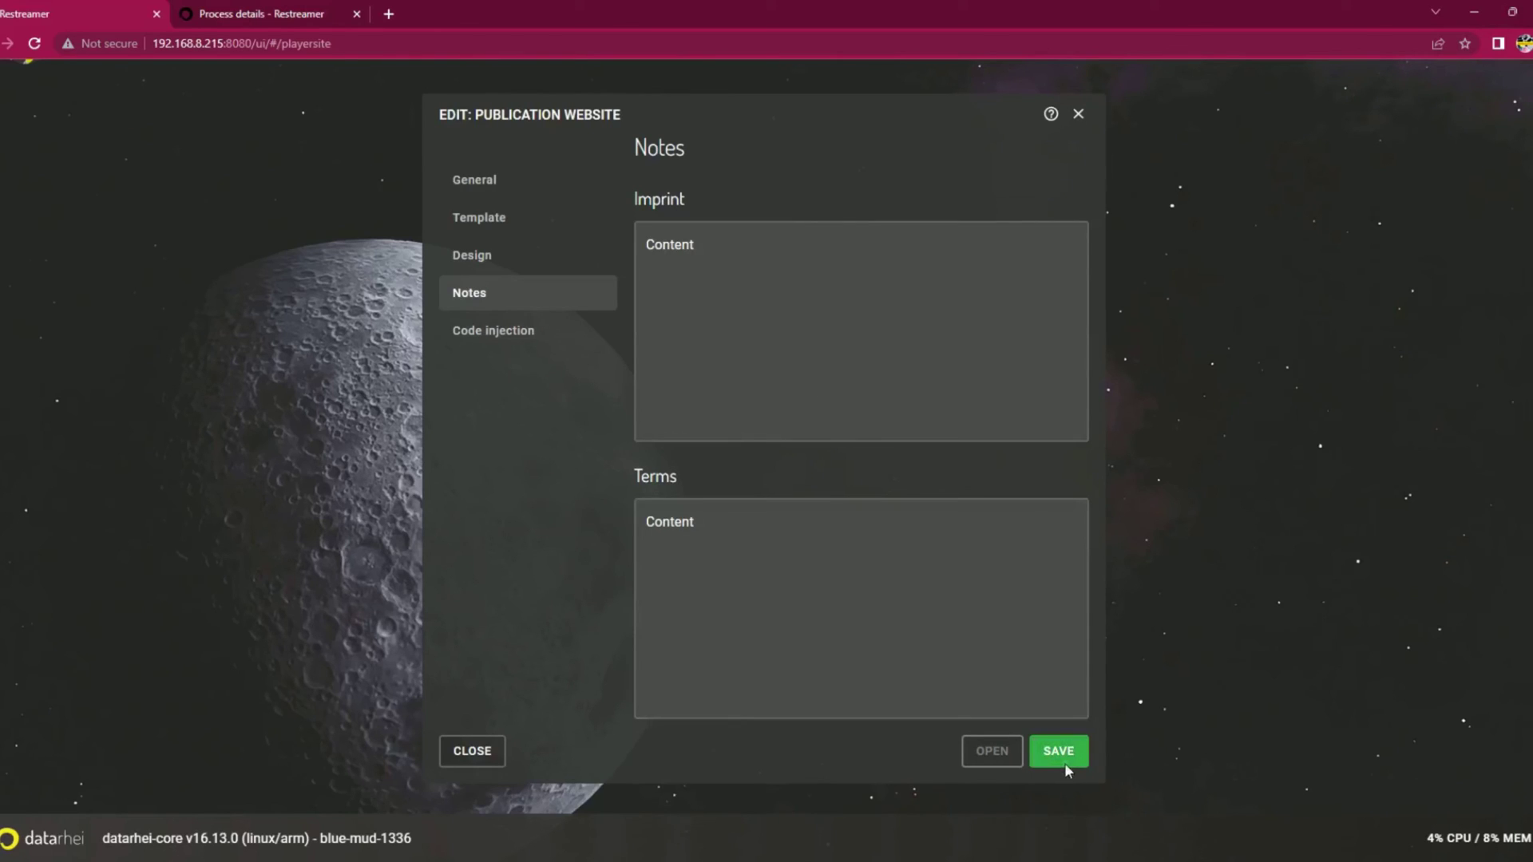
- Save the publication website settings and open the published player site
left_click(1064, 764)
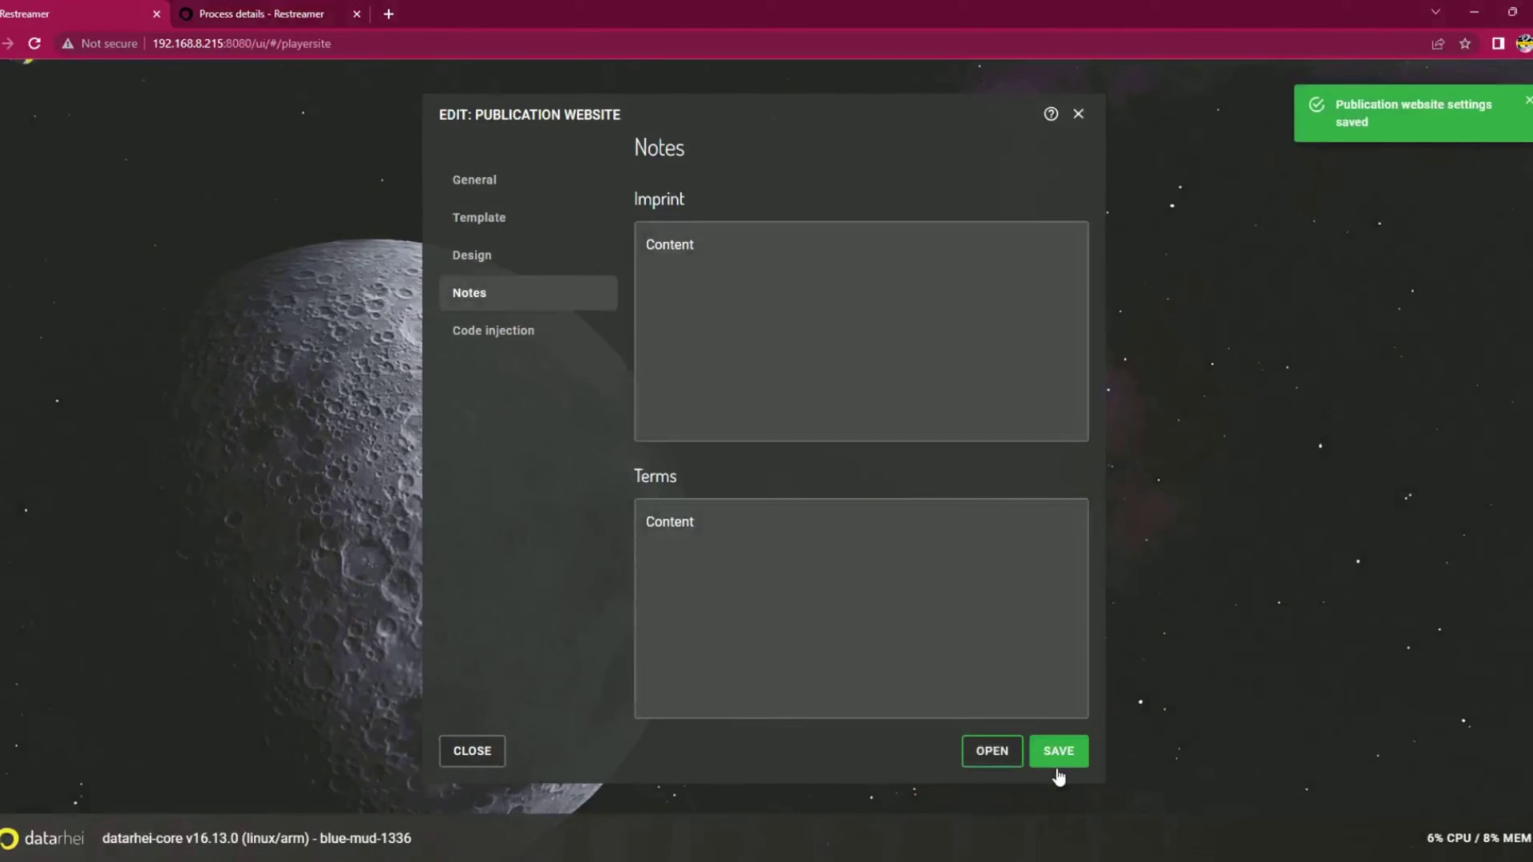
left_click(980, 758)
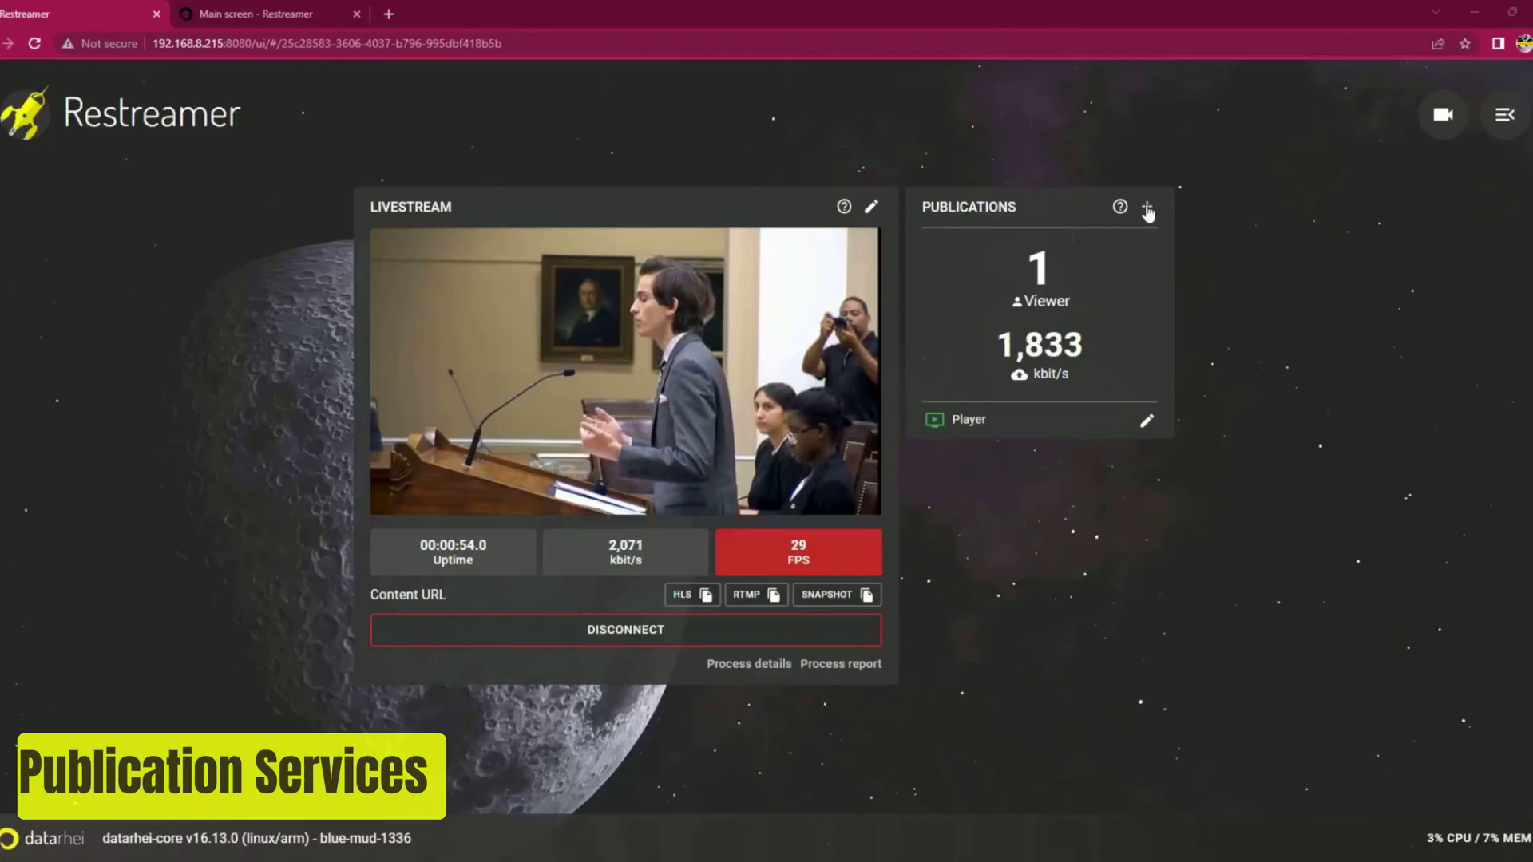
- Start adding a publication and browse the available services by platforms, software and protocols
left_click(1146, 209)
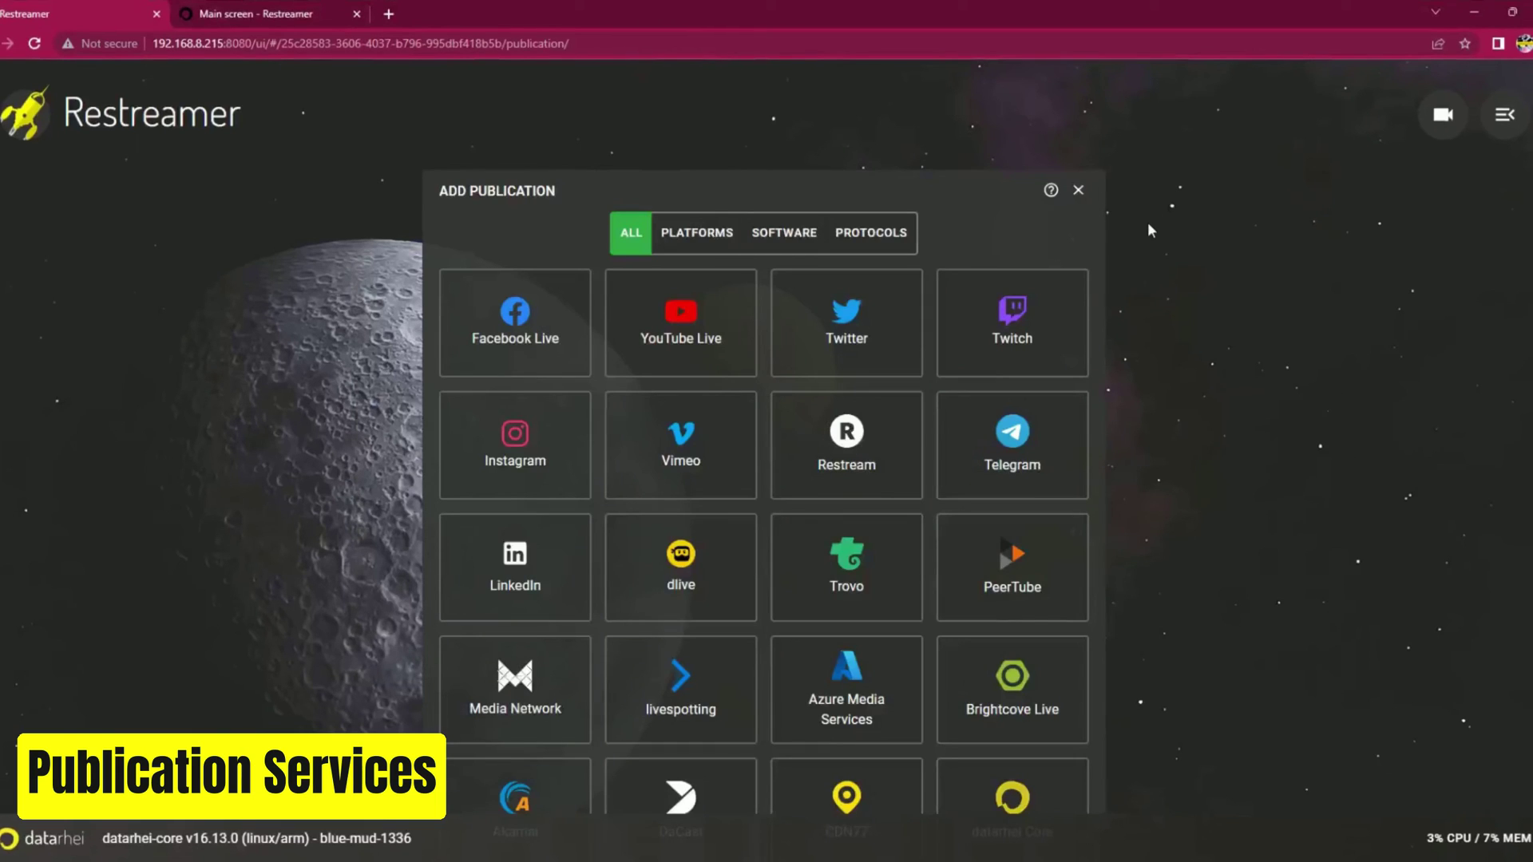
left_click(654, 237)
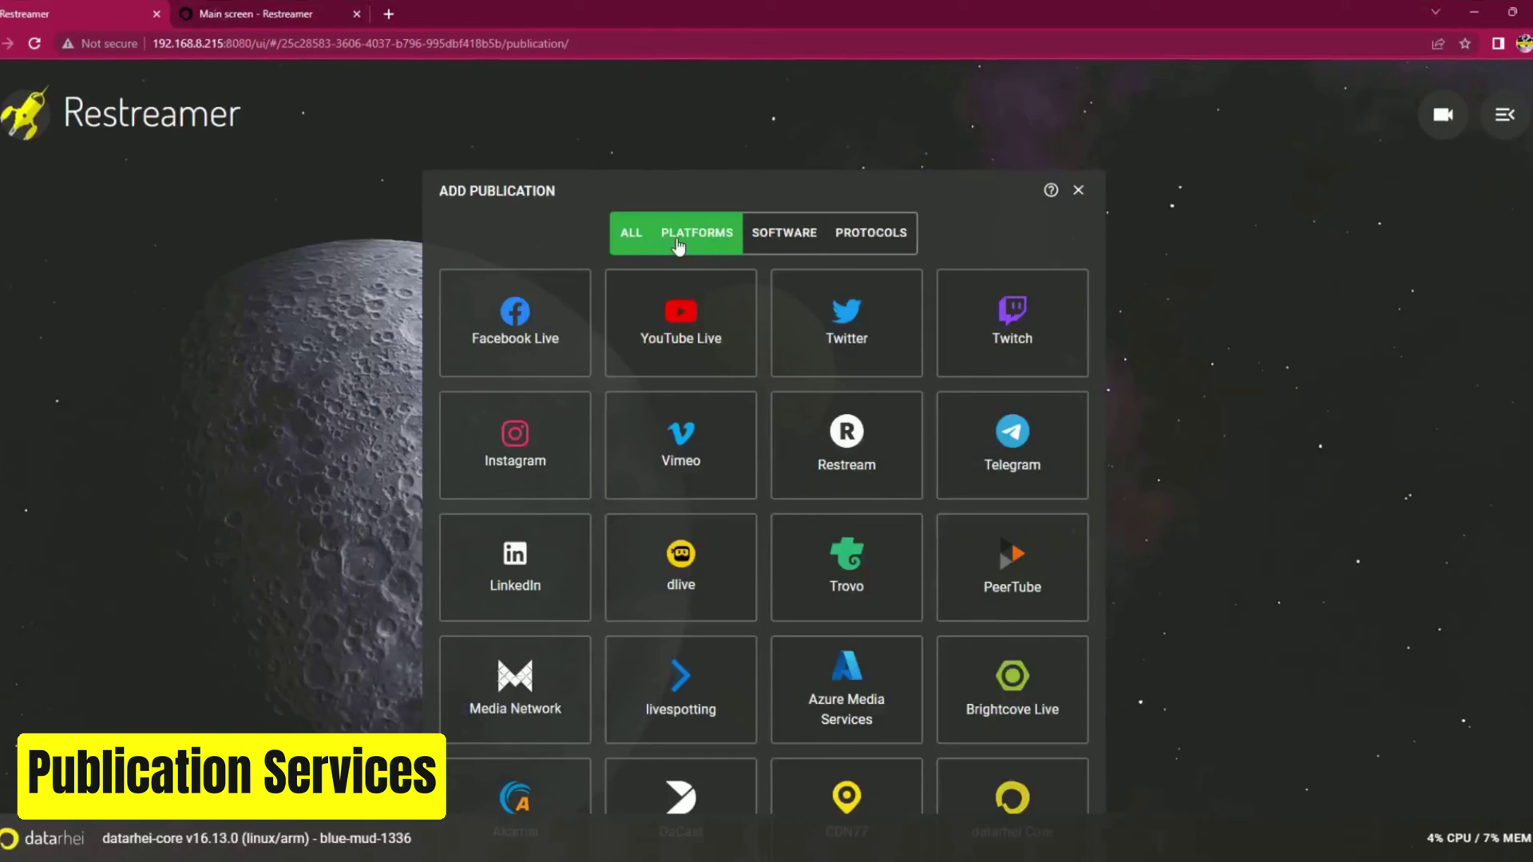
left_click(678, 246)
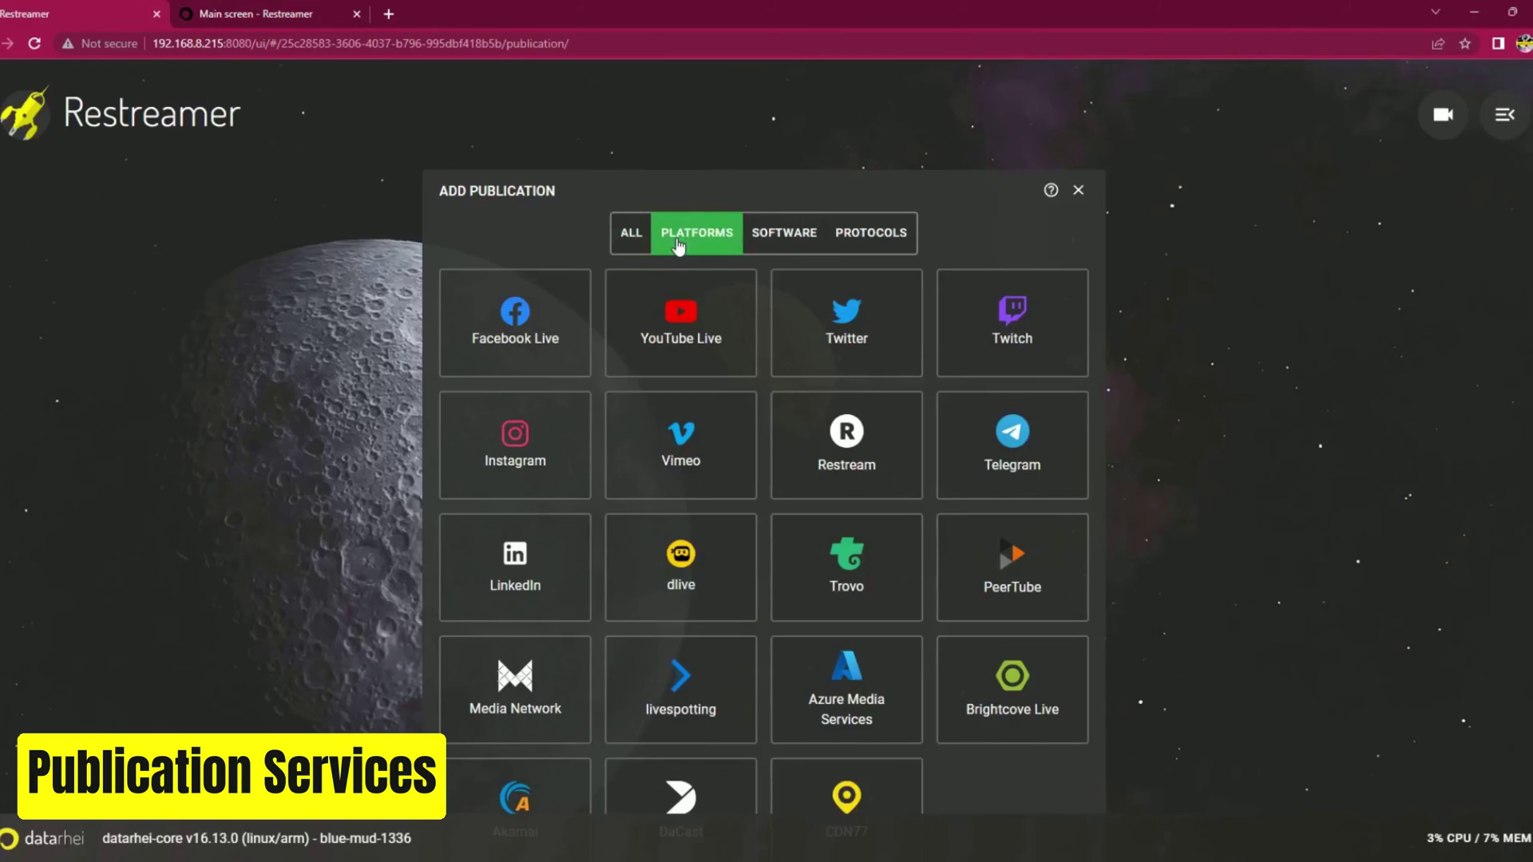
left_click(764, 250)
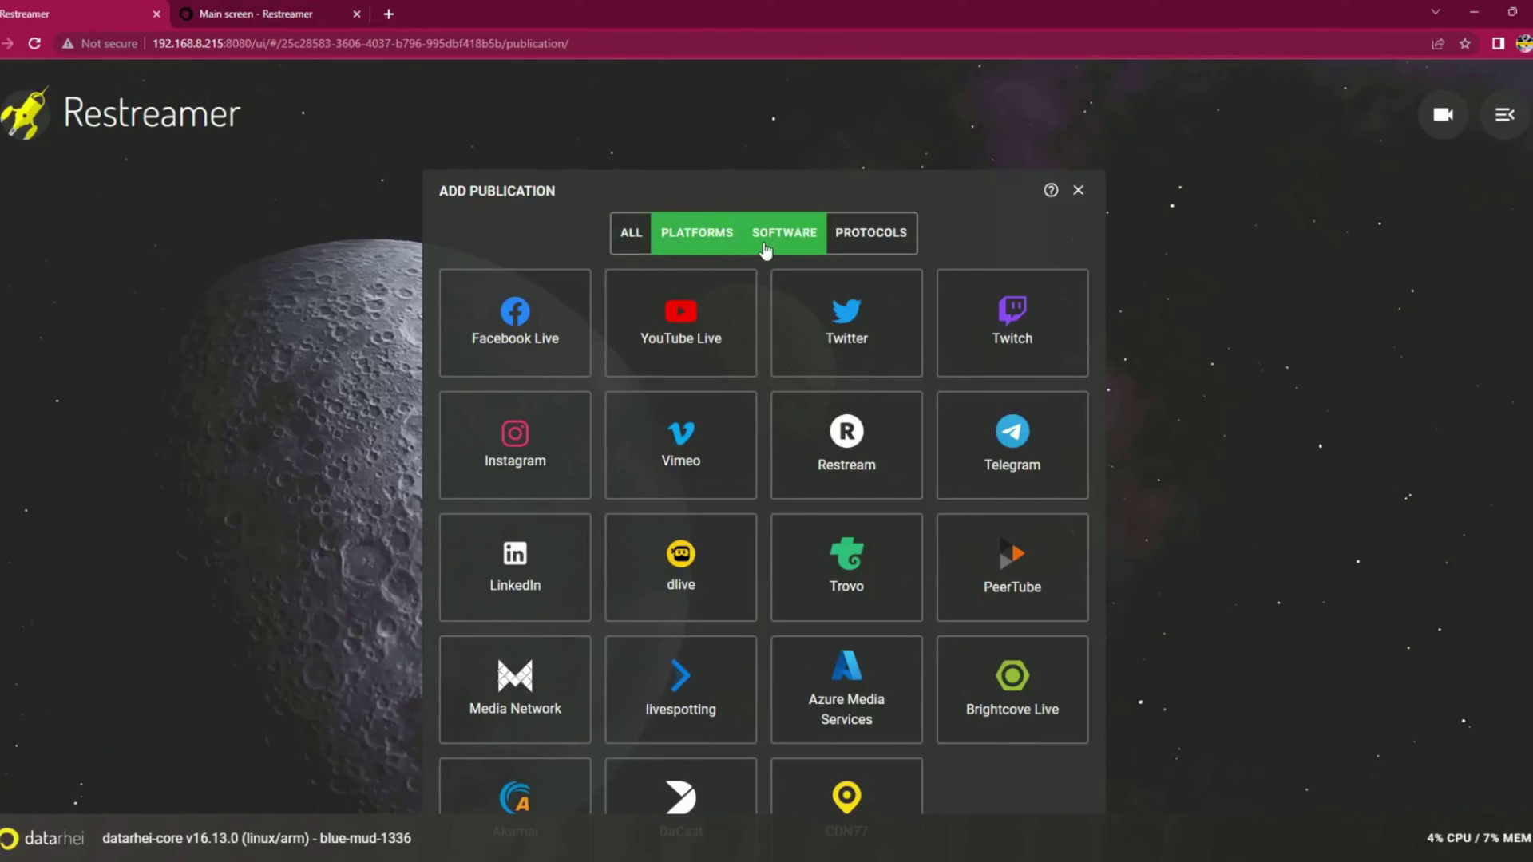
left_click(865, 311)
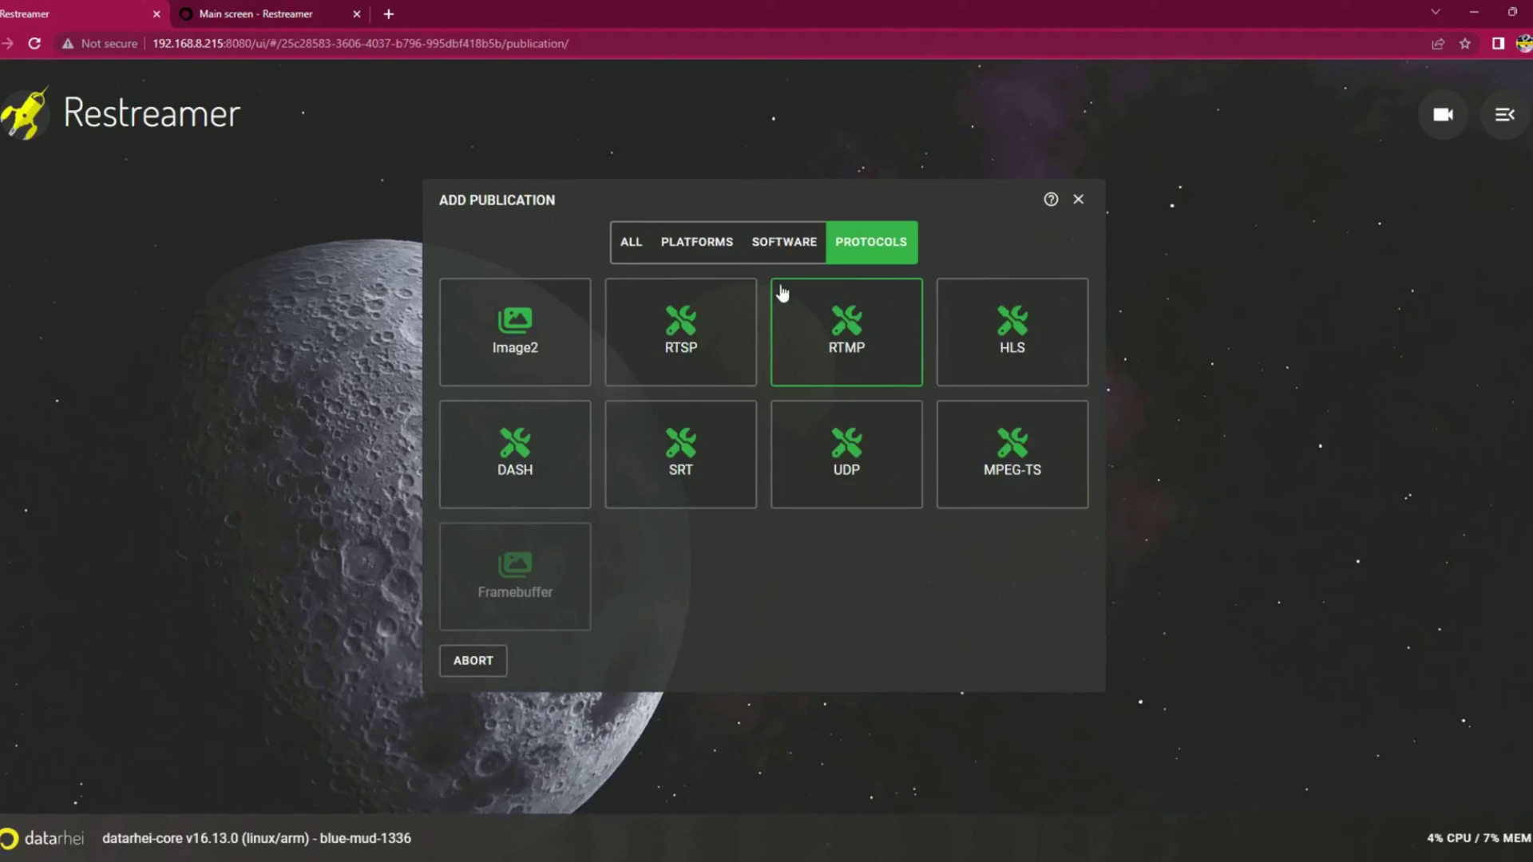
left_click(722, 249)
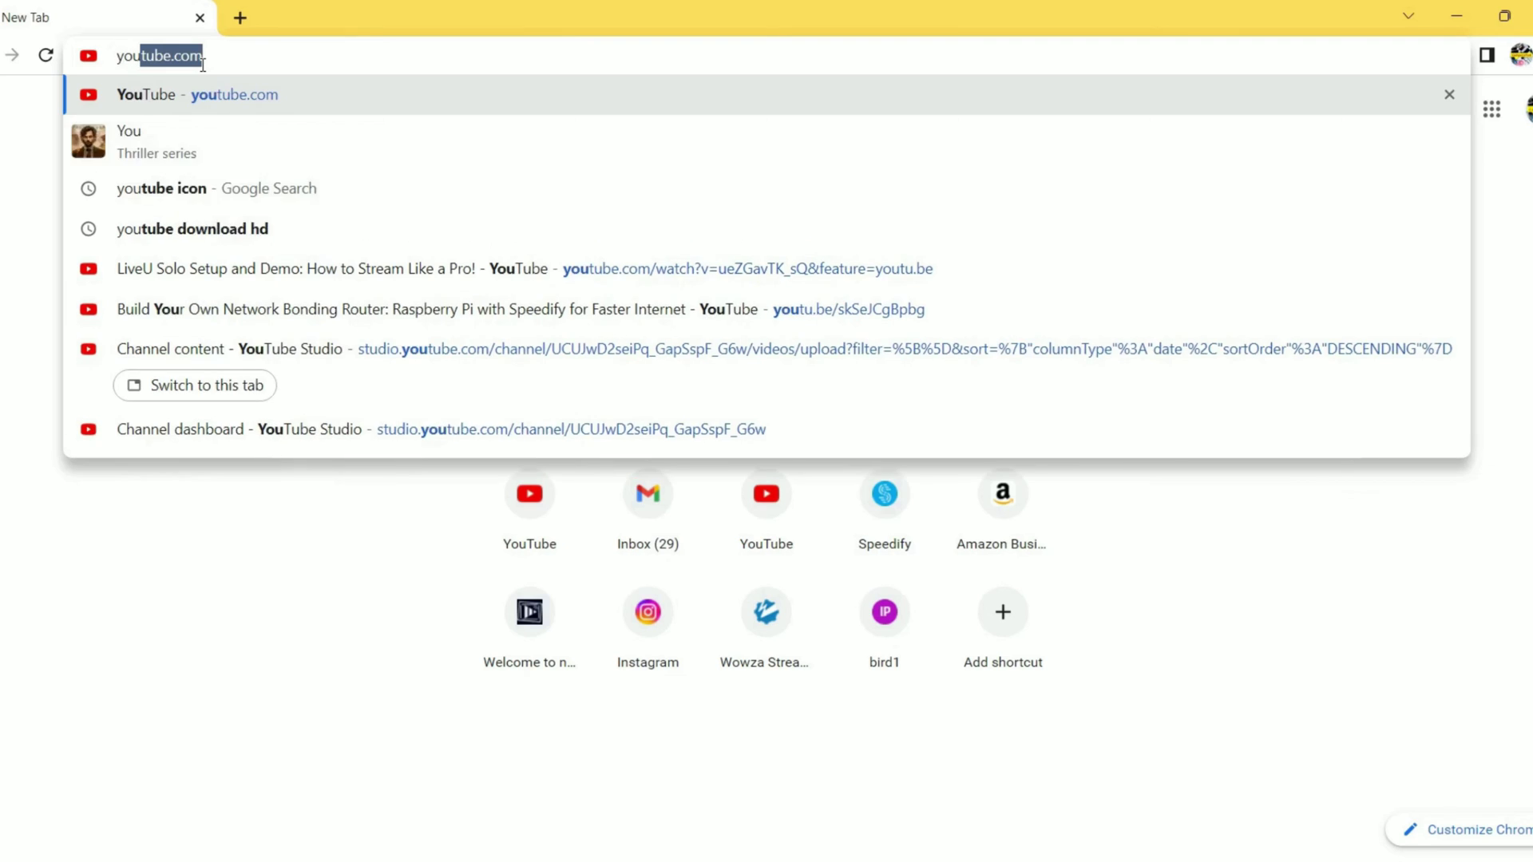
- Go to youtube.com, open the Go live page in YouTube Studio, and copy the stream URL and stream key
type("tube.com")
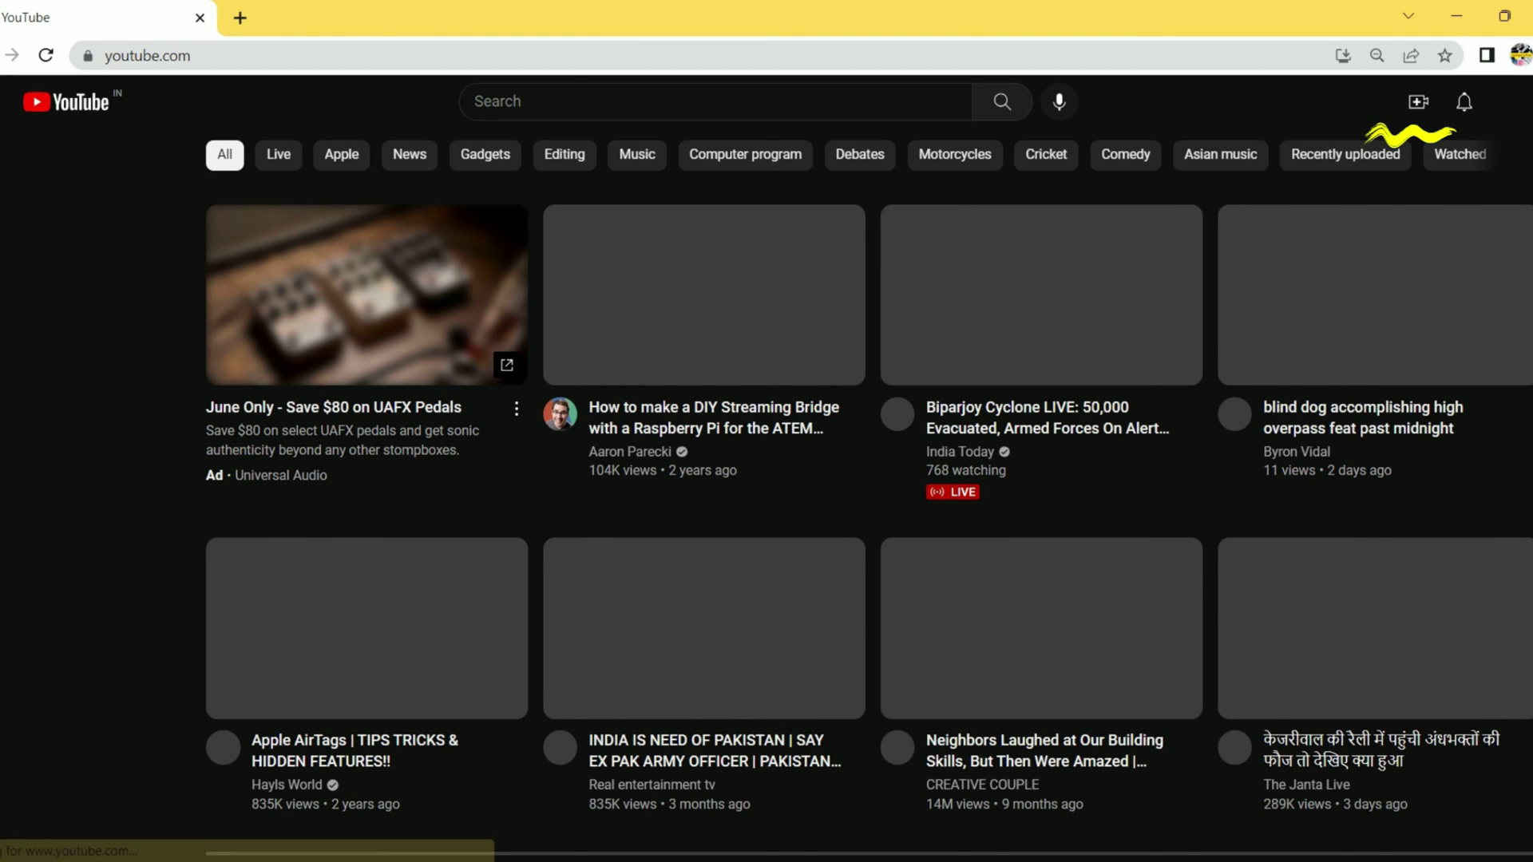
left_click(1418, 104)
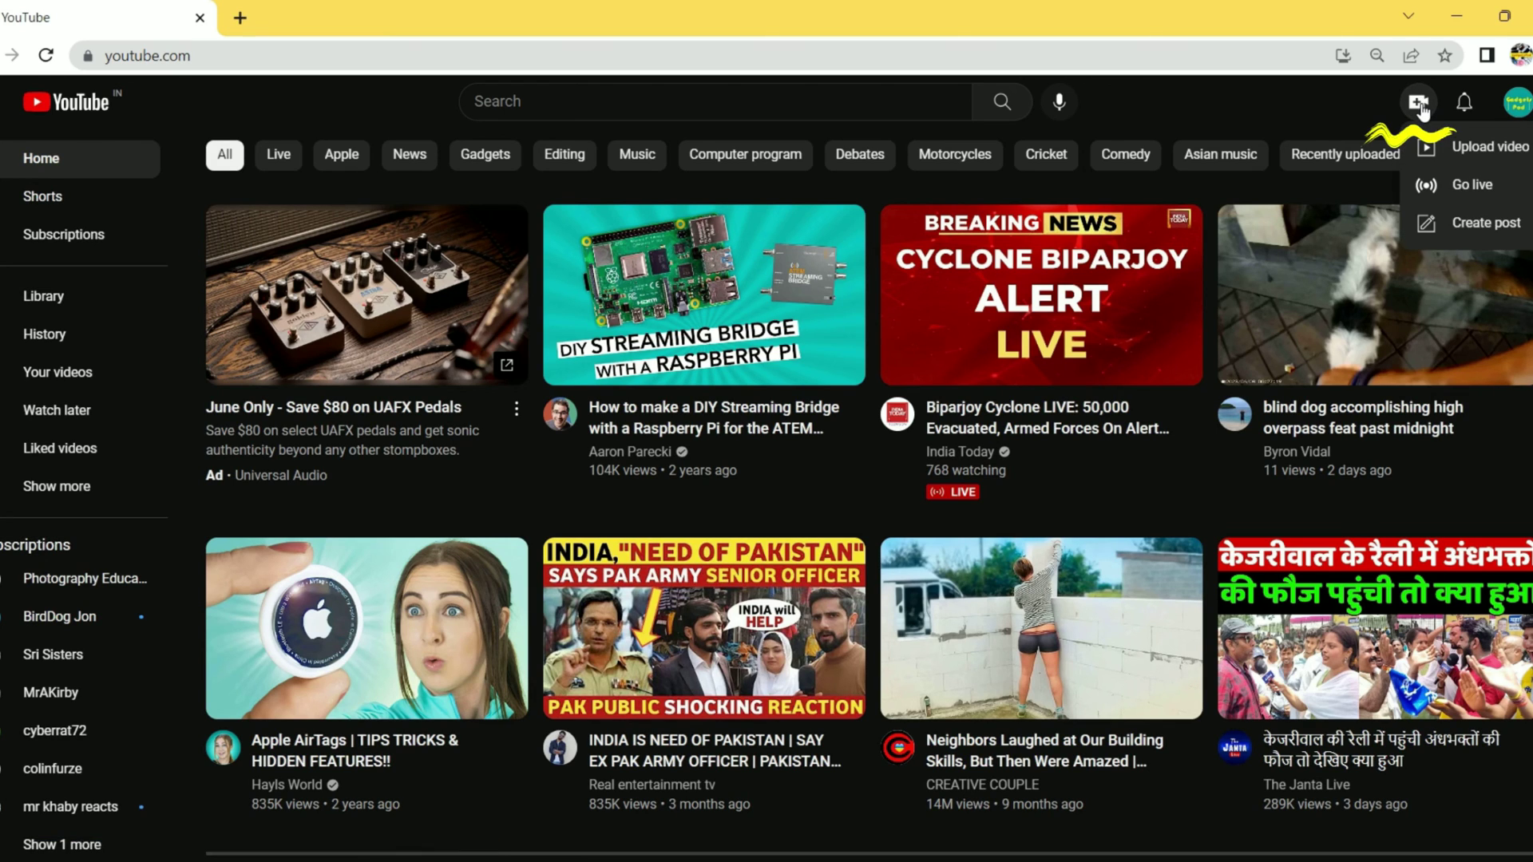
left_click(1472, 188)
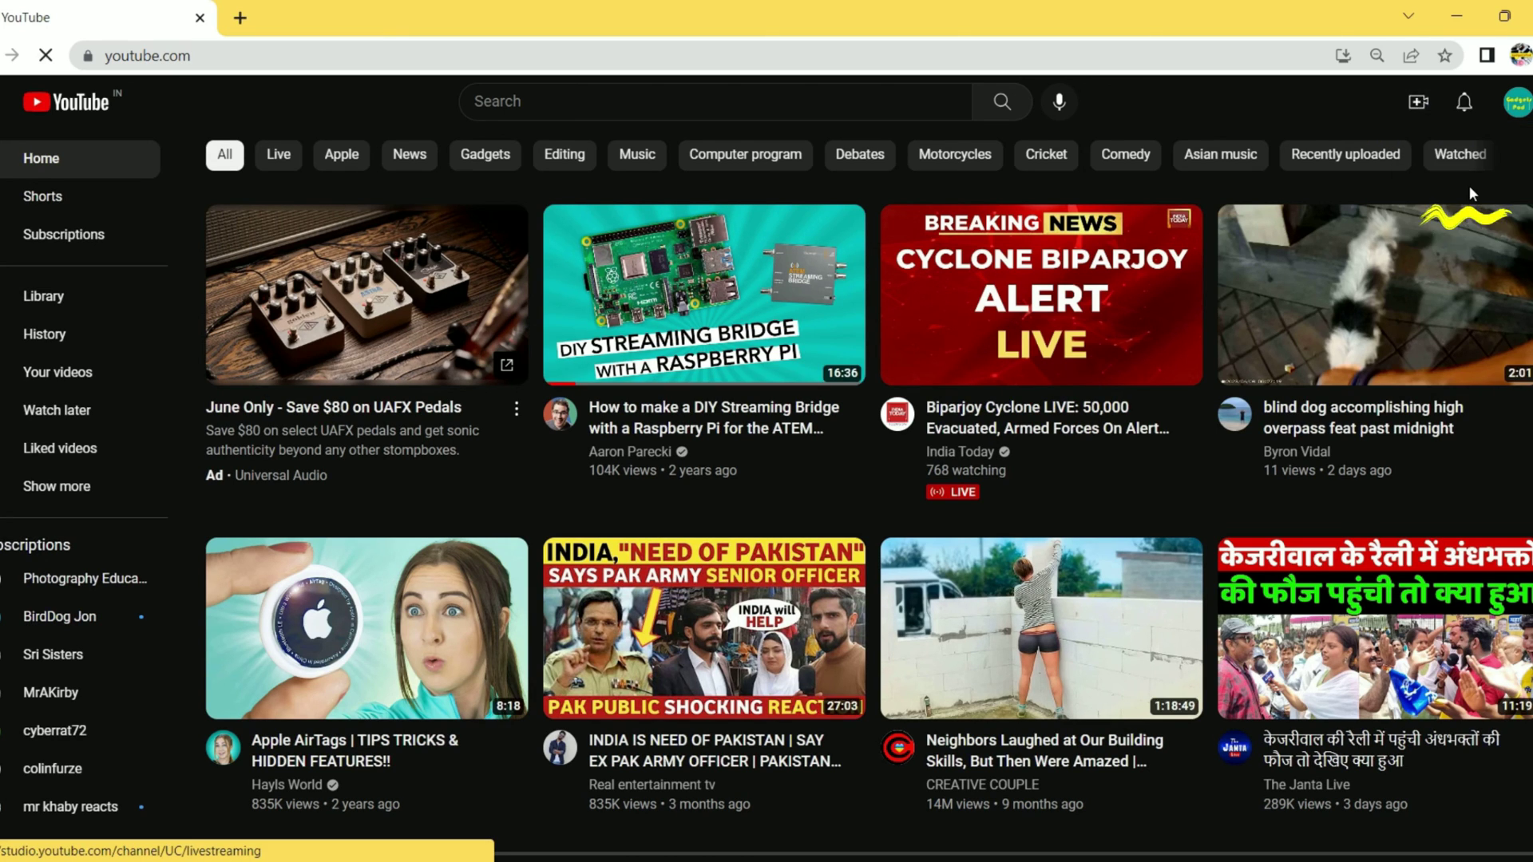
scroll(1168, 453, "down", 1)
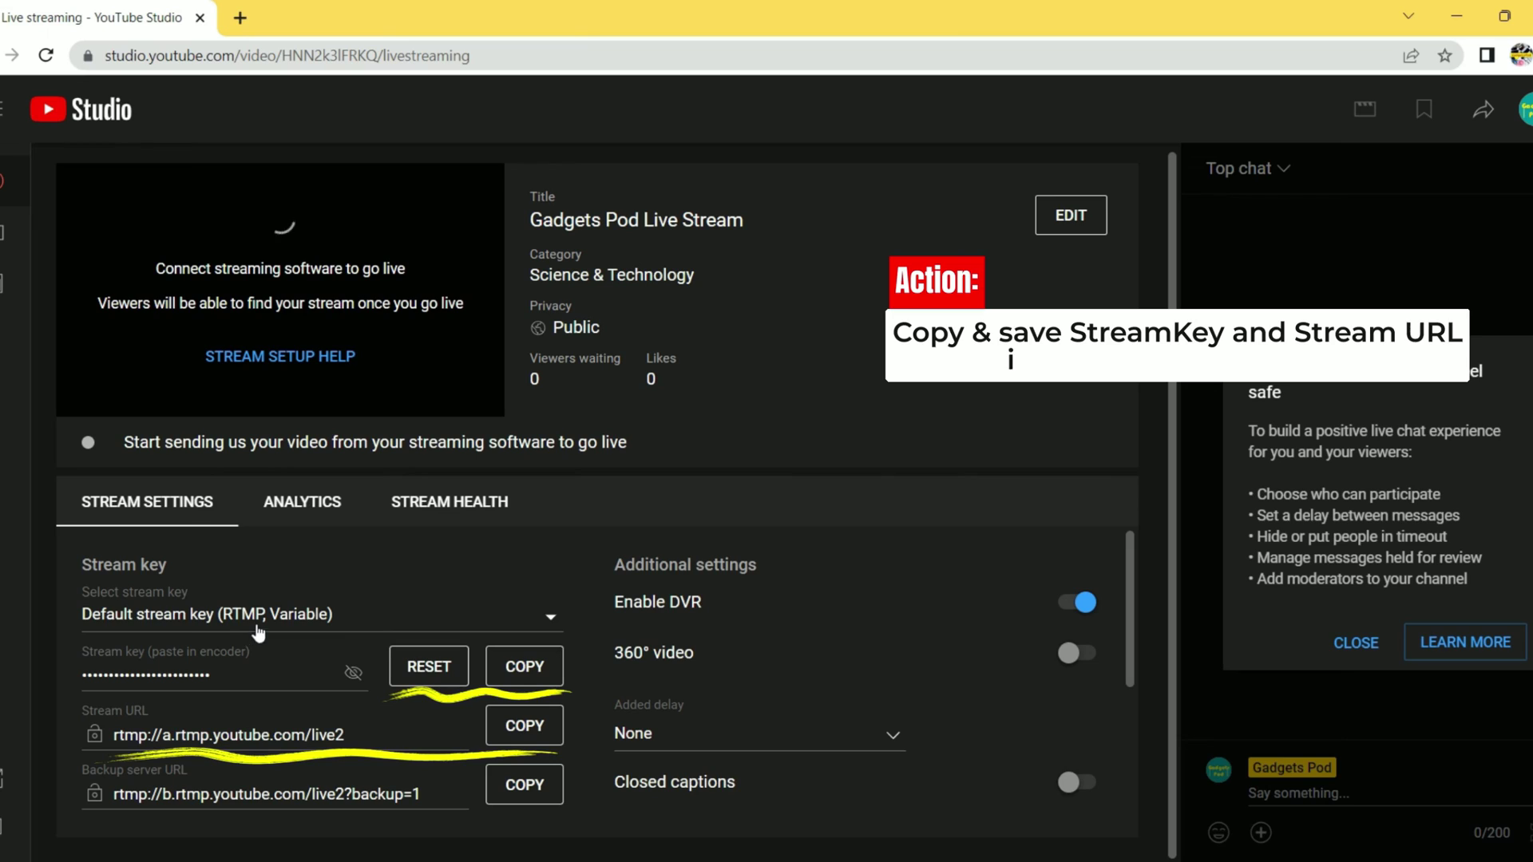
left_click(515, 731)
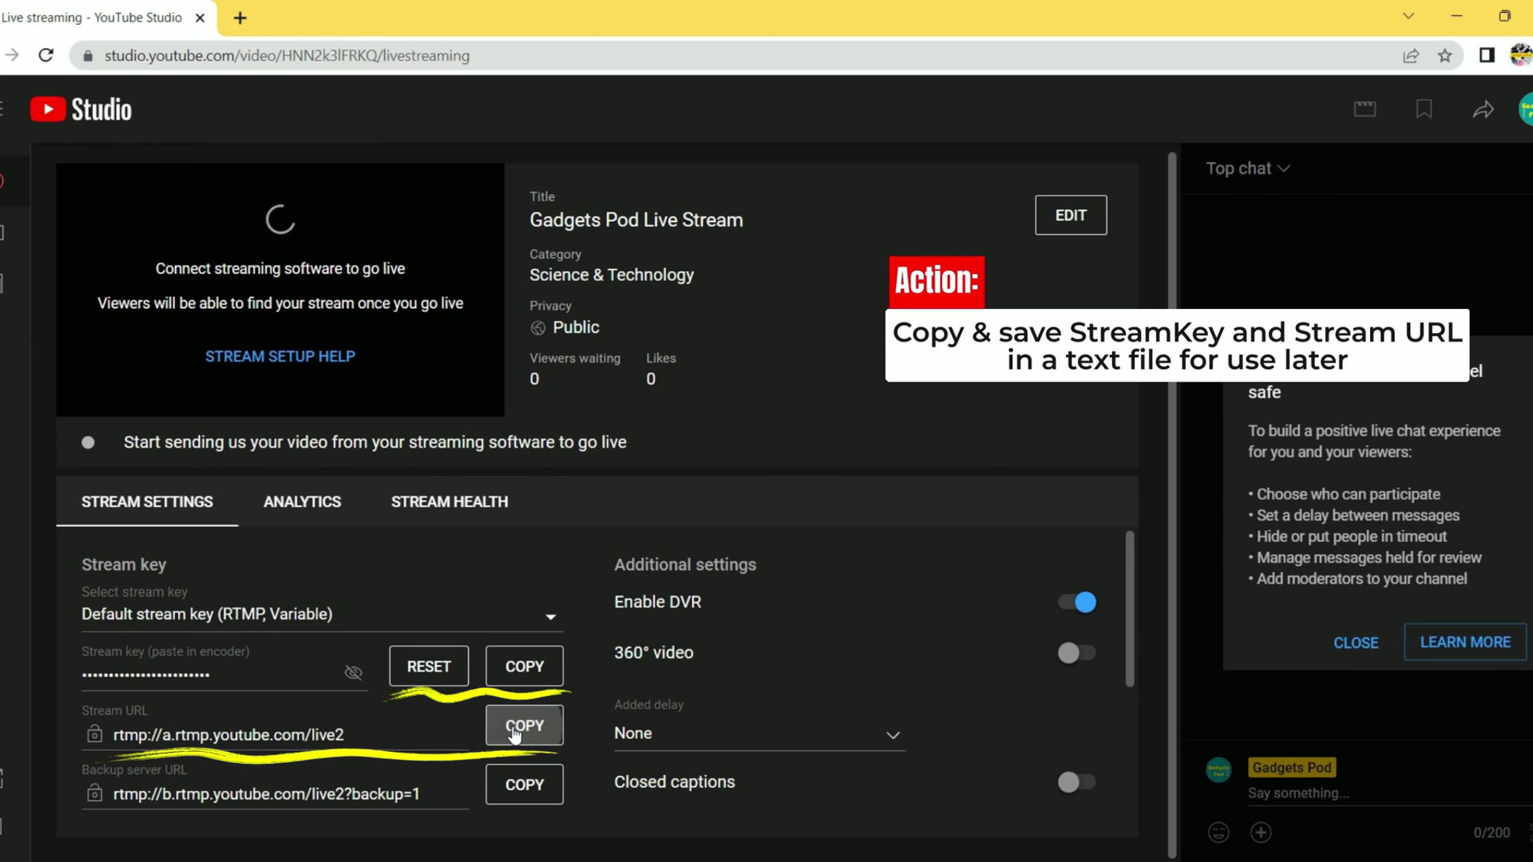
left_click(539, 669)
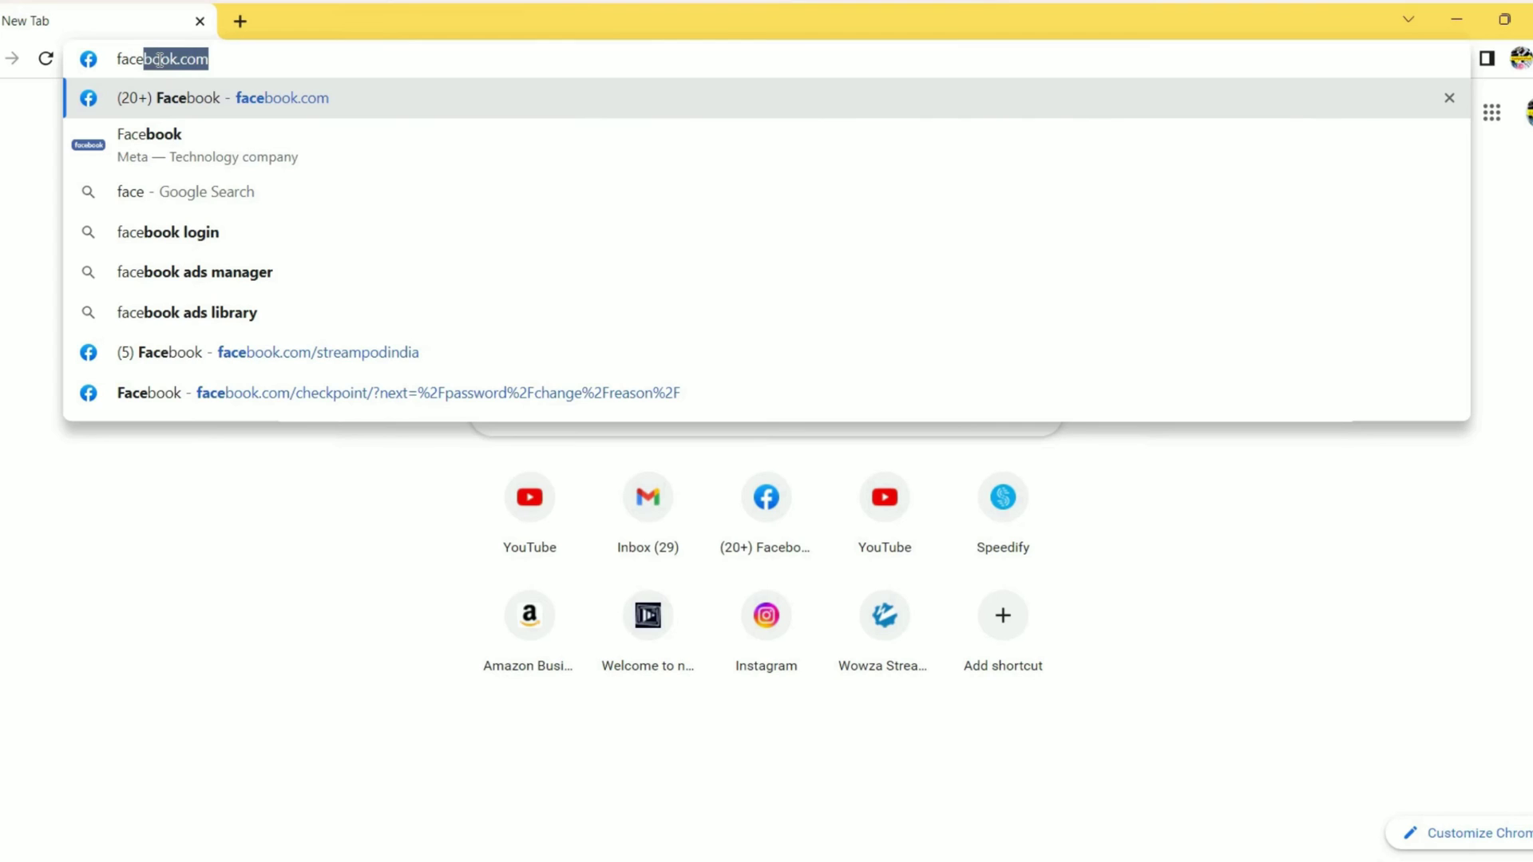
- Go to facebook.com and open the Live Producer page for creating a live video
type("ok")
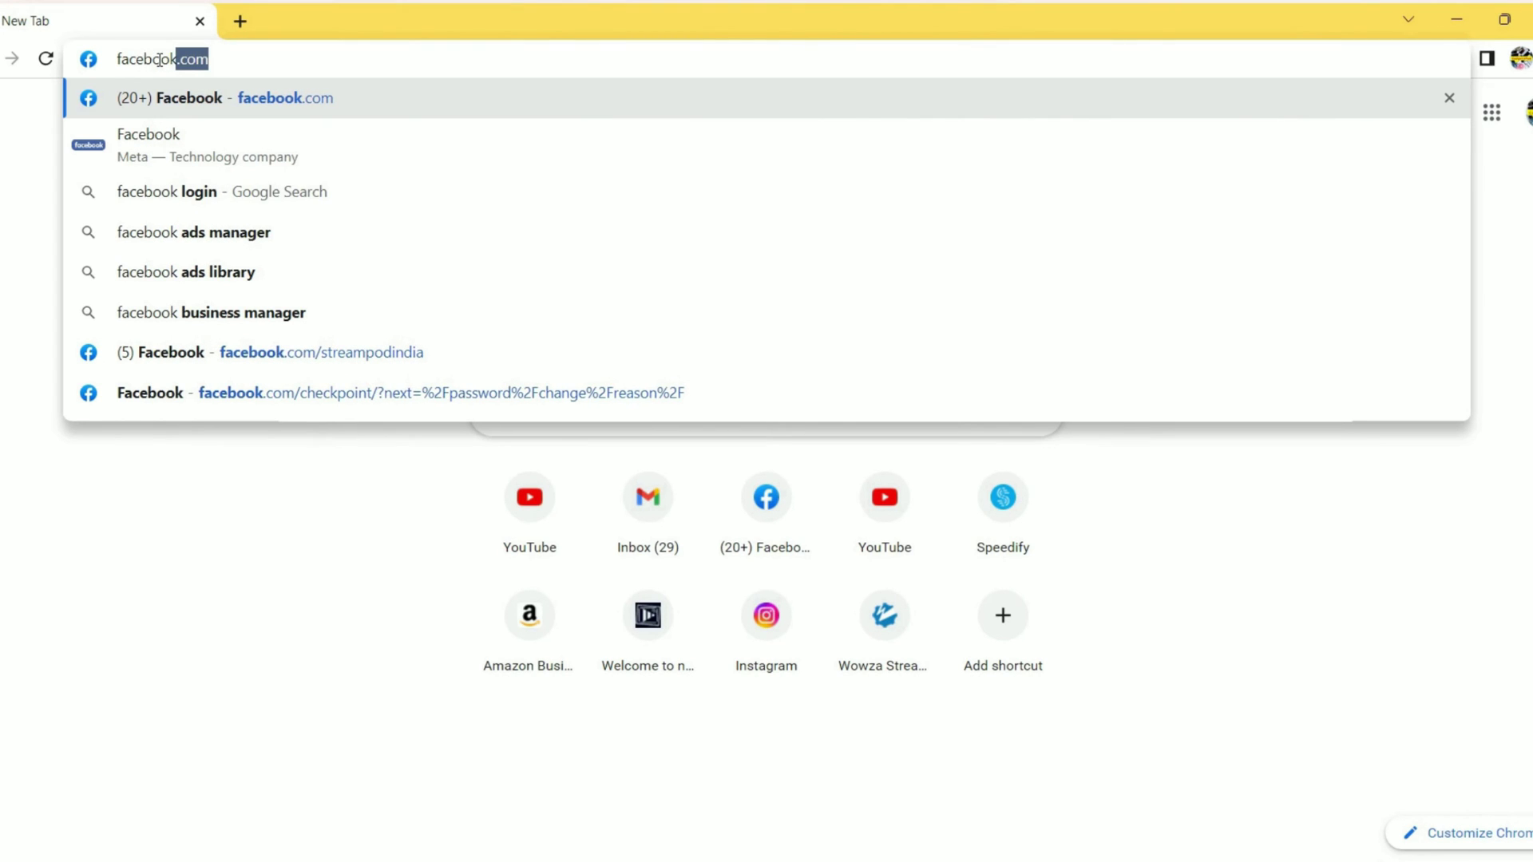
key("Return")
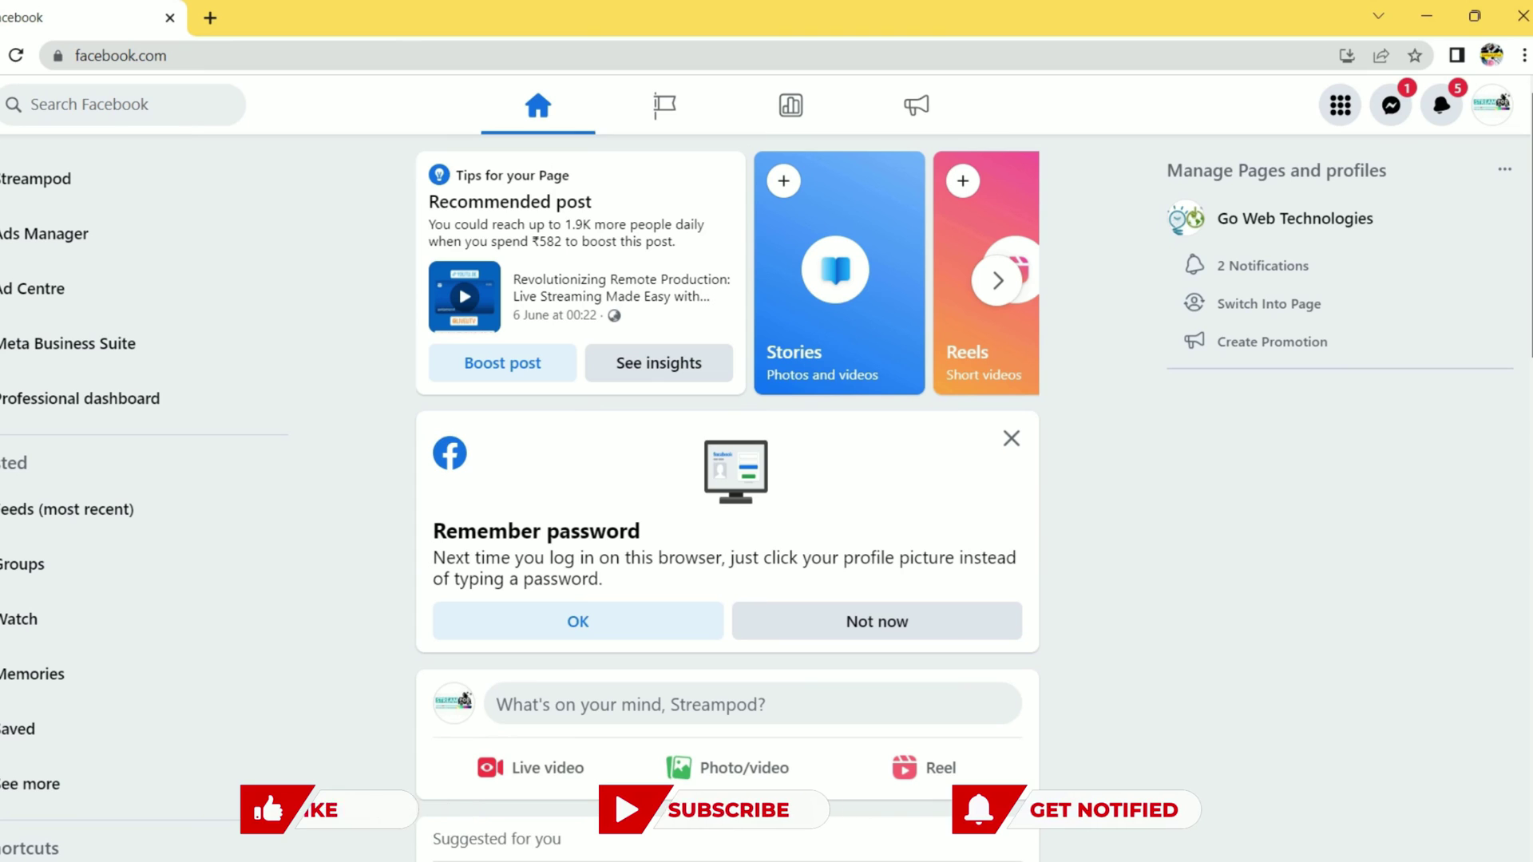
scroll(727, 495, "down", 2)
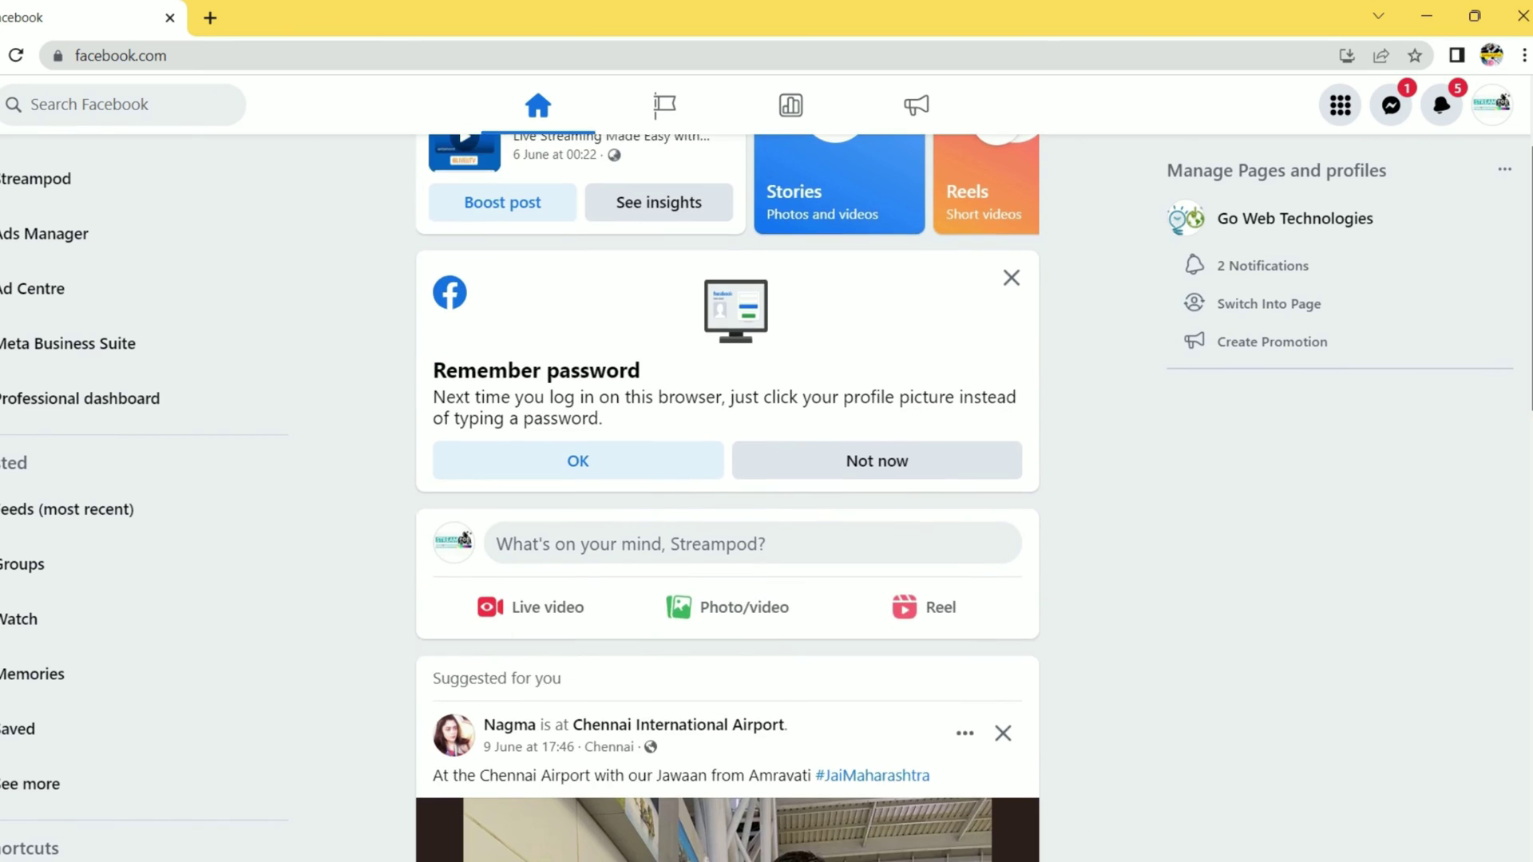
scroll(624, 352, "down", 3)
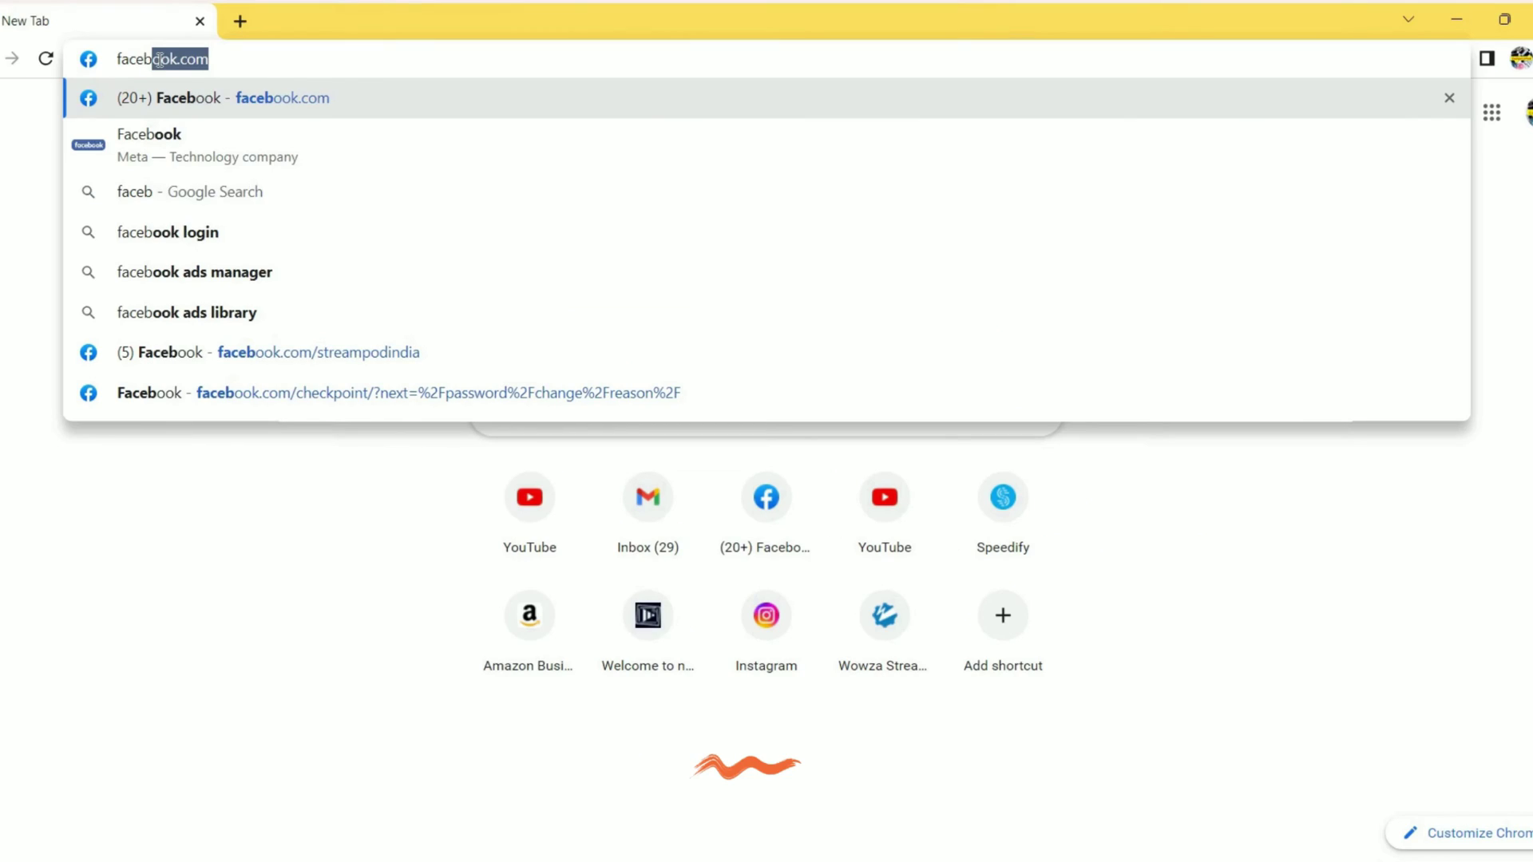
type("ook")
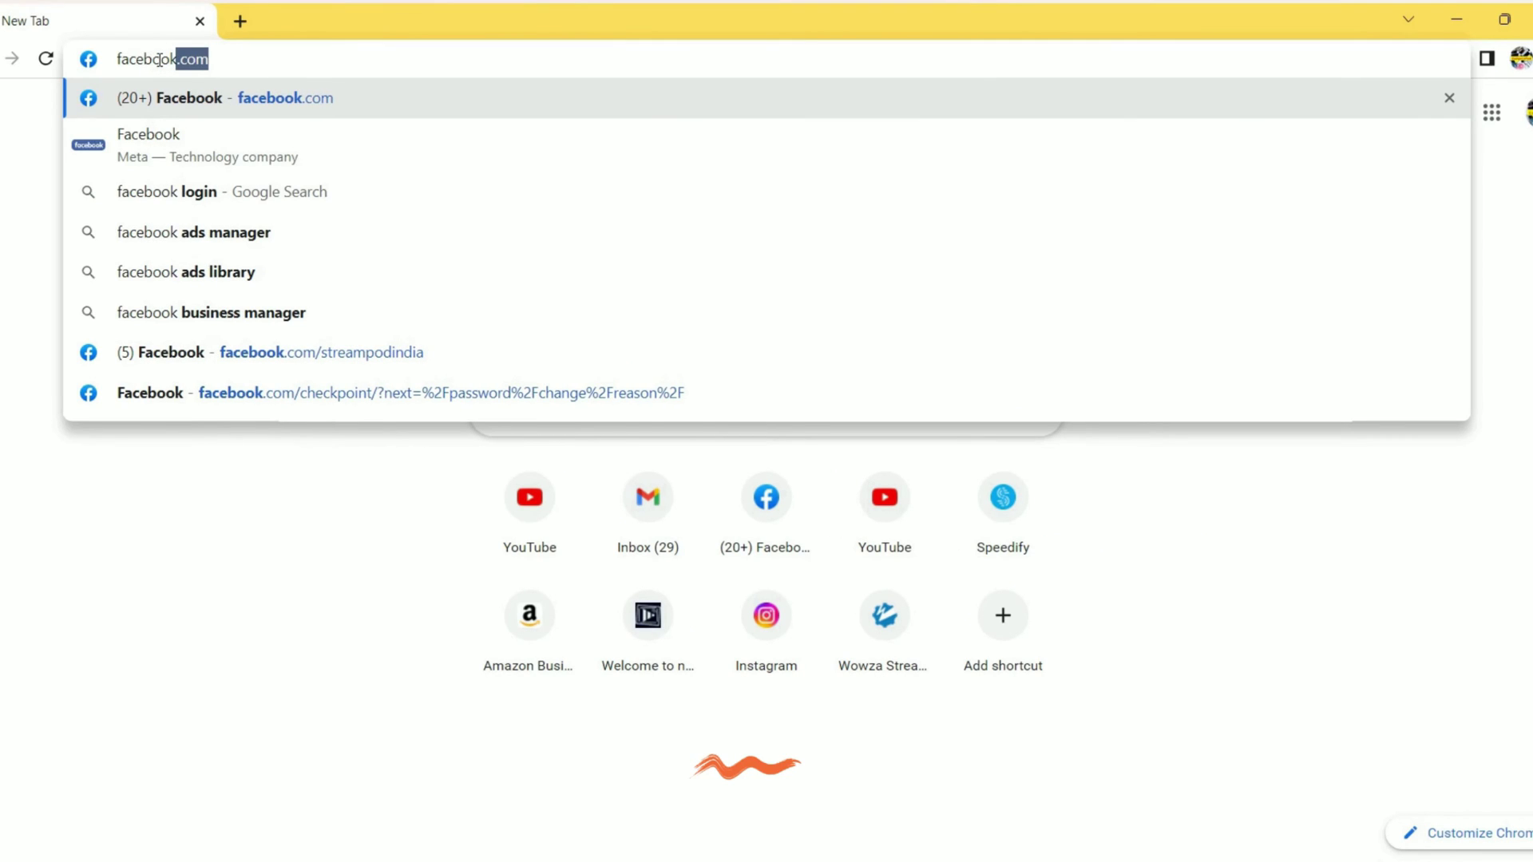
key("Return")
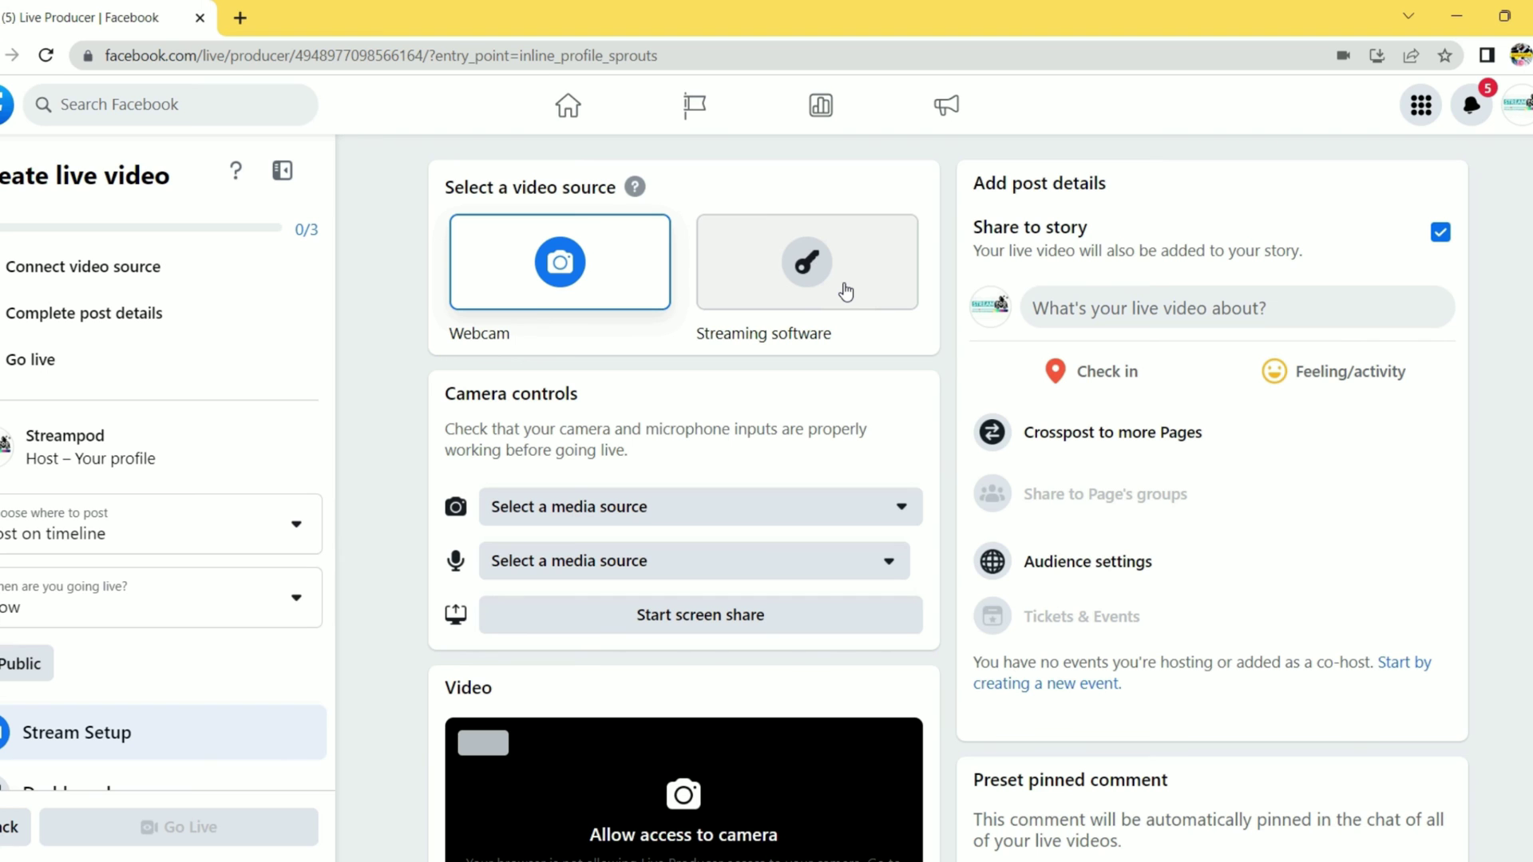
- Choose Streaming software as the live video's source and copy its stream key
left_click(846, 292)
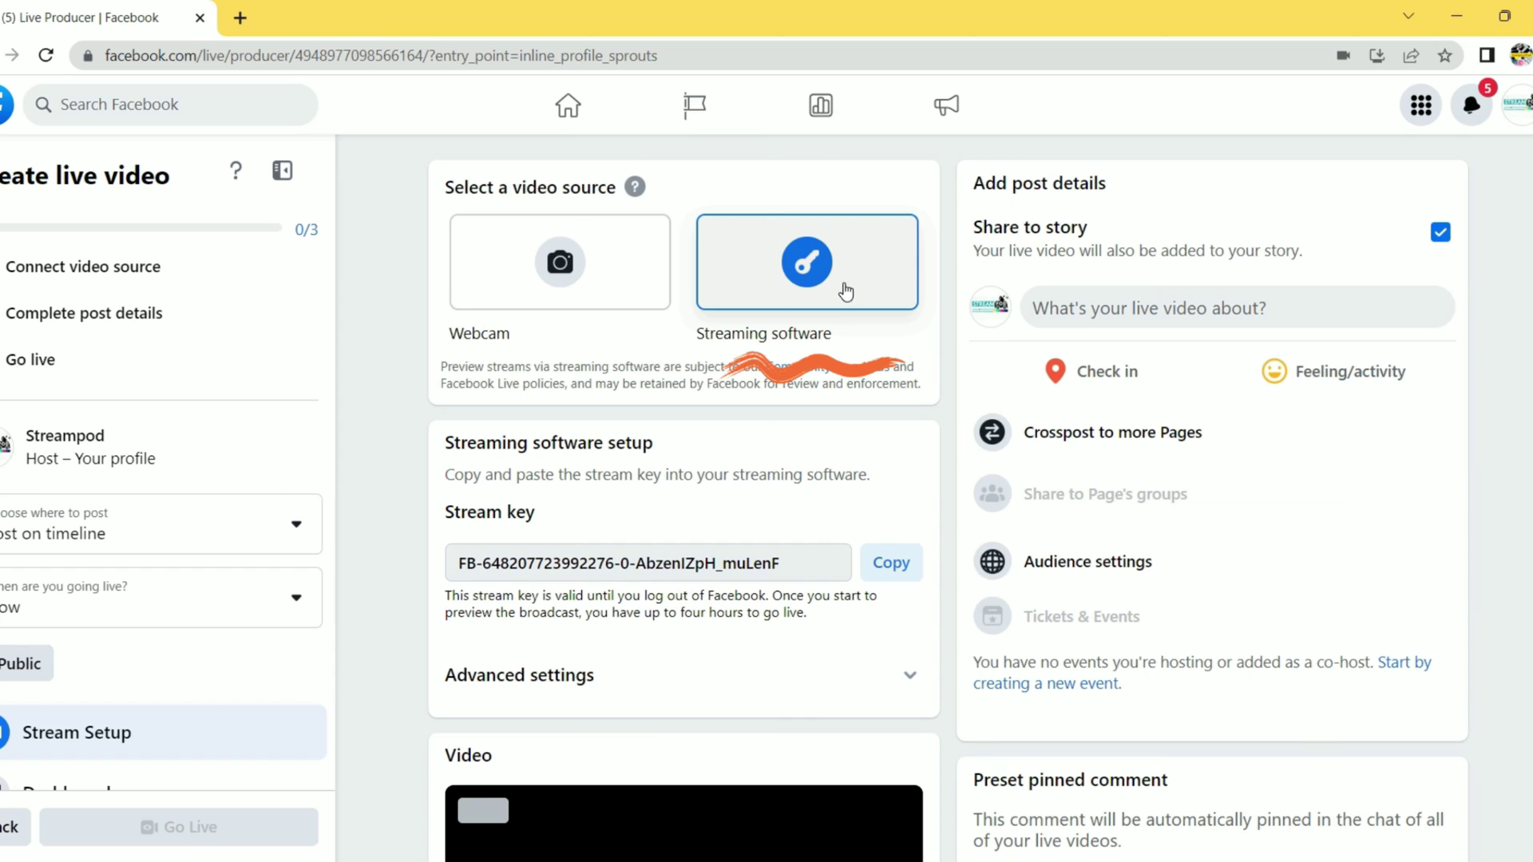
left_click(890, 562)
left_click_drag(536, 512, 420, 504)
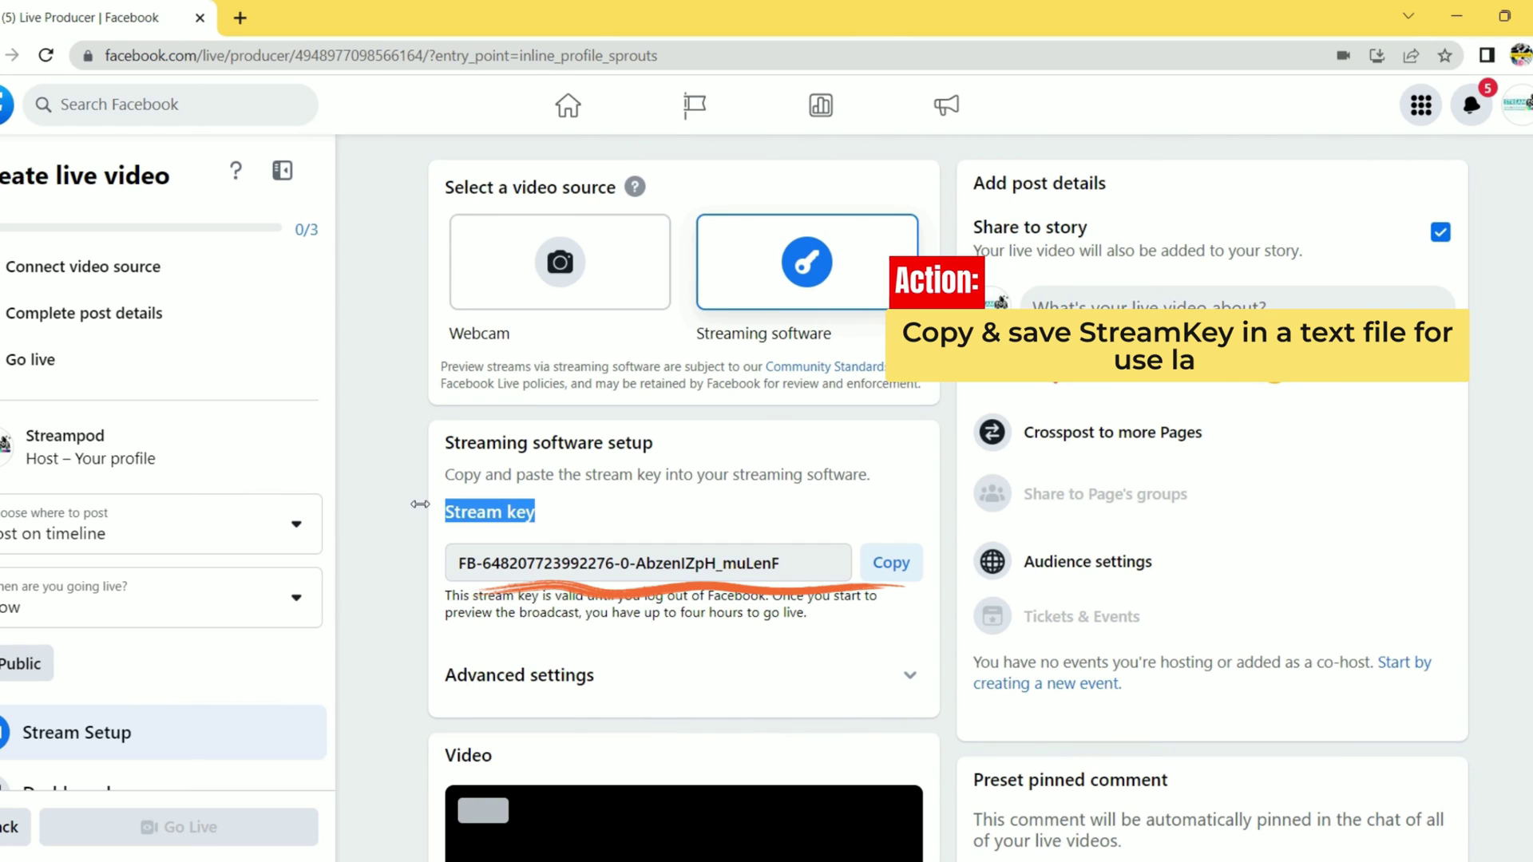
left_click(802, 530)
left_click(890, 562)
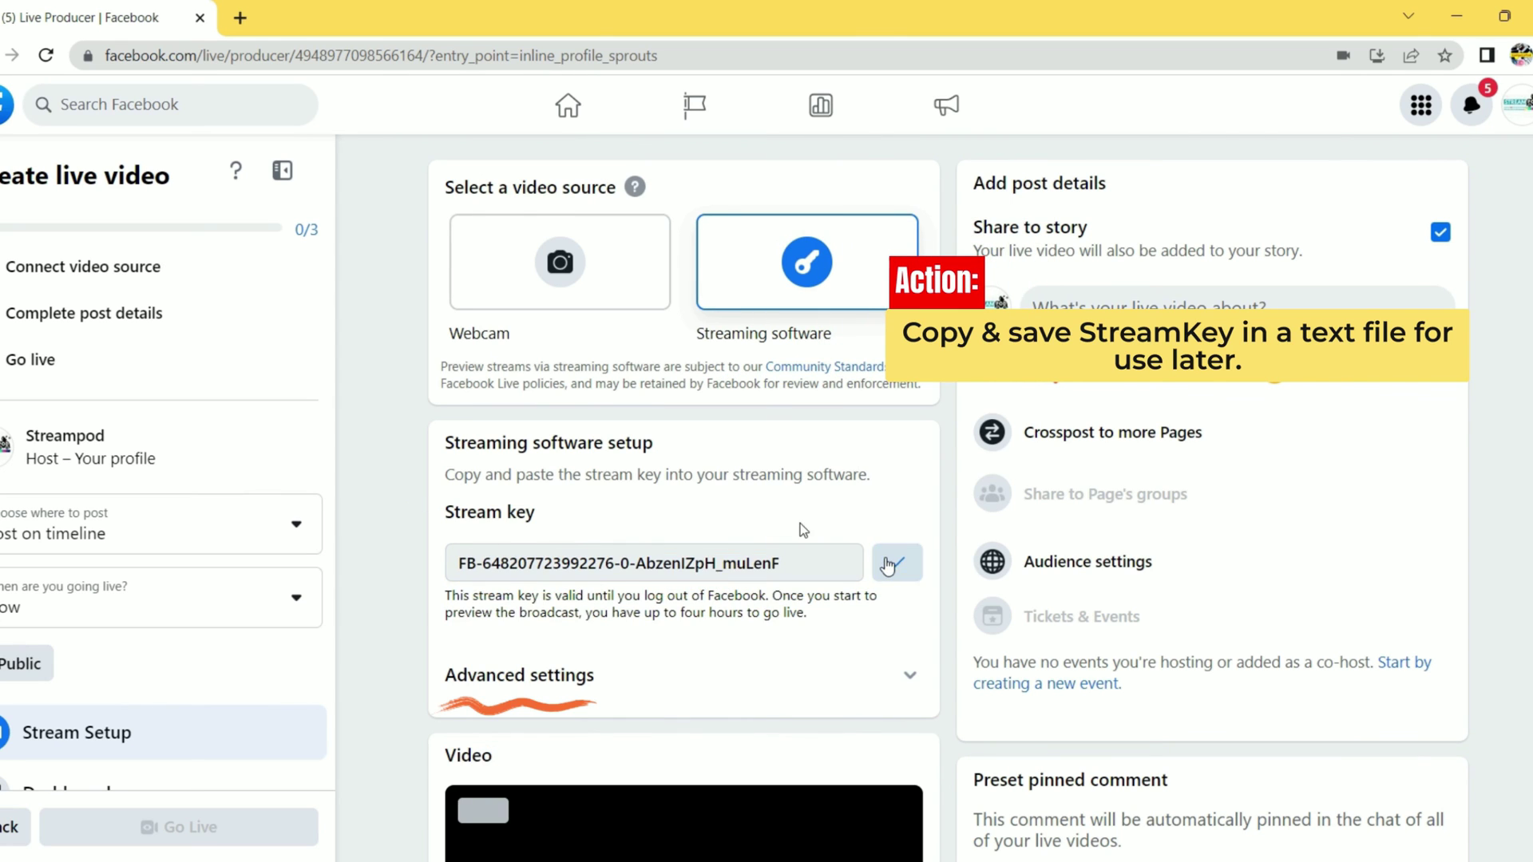
- Expand the streaming software's advanced settings and turn on the persistent stream key
scroll(887, 566, "down", 4)
left_click(918, 356)
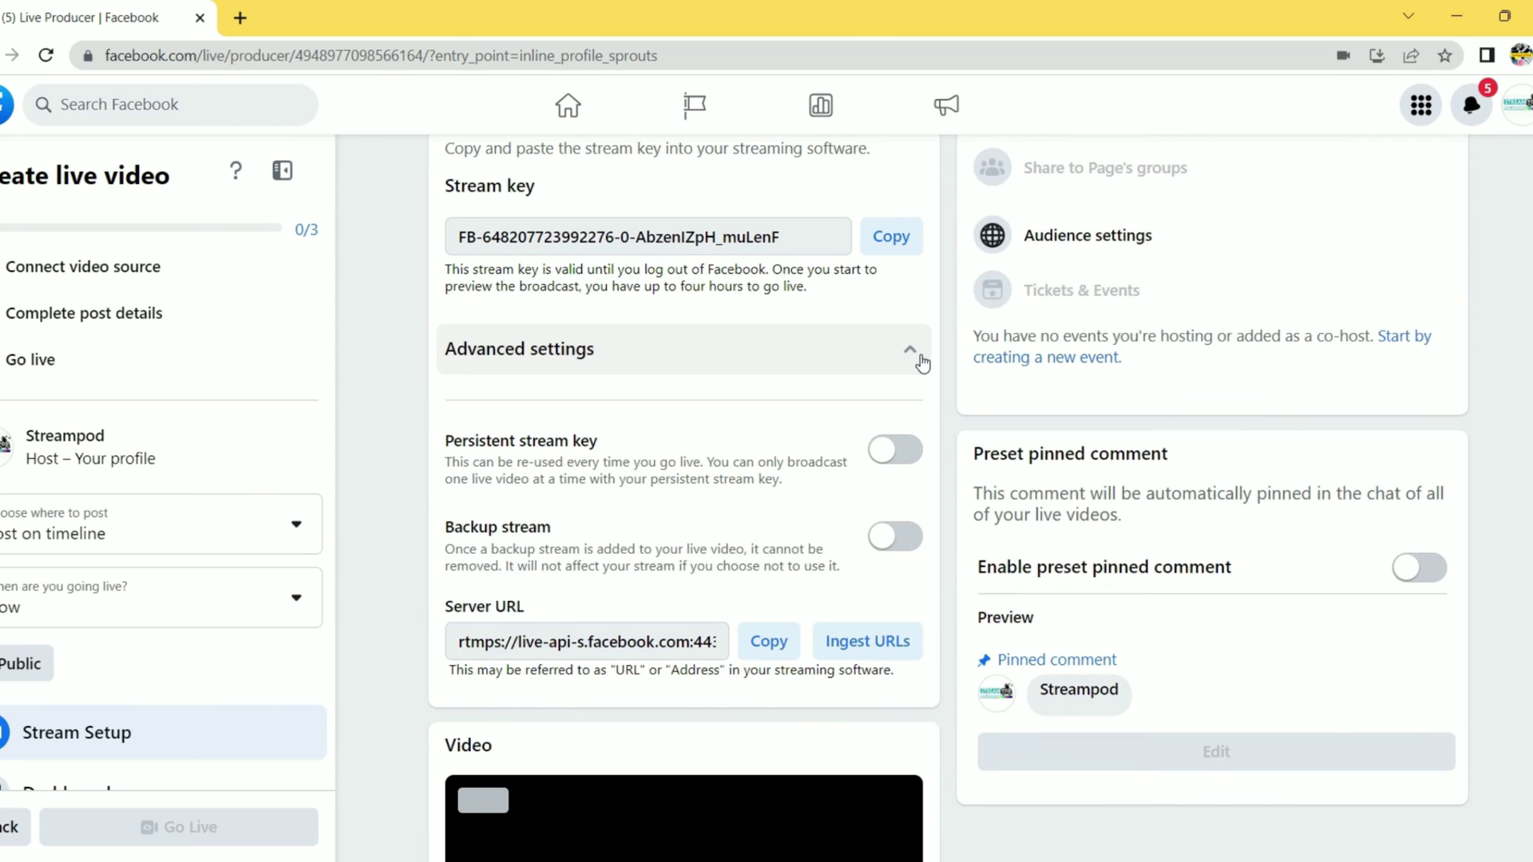
left_click(910, 454)
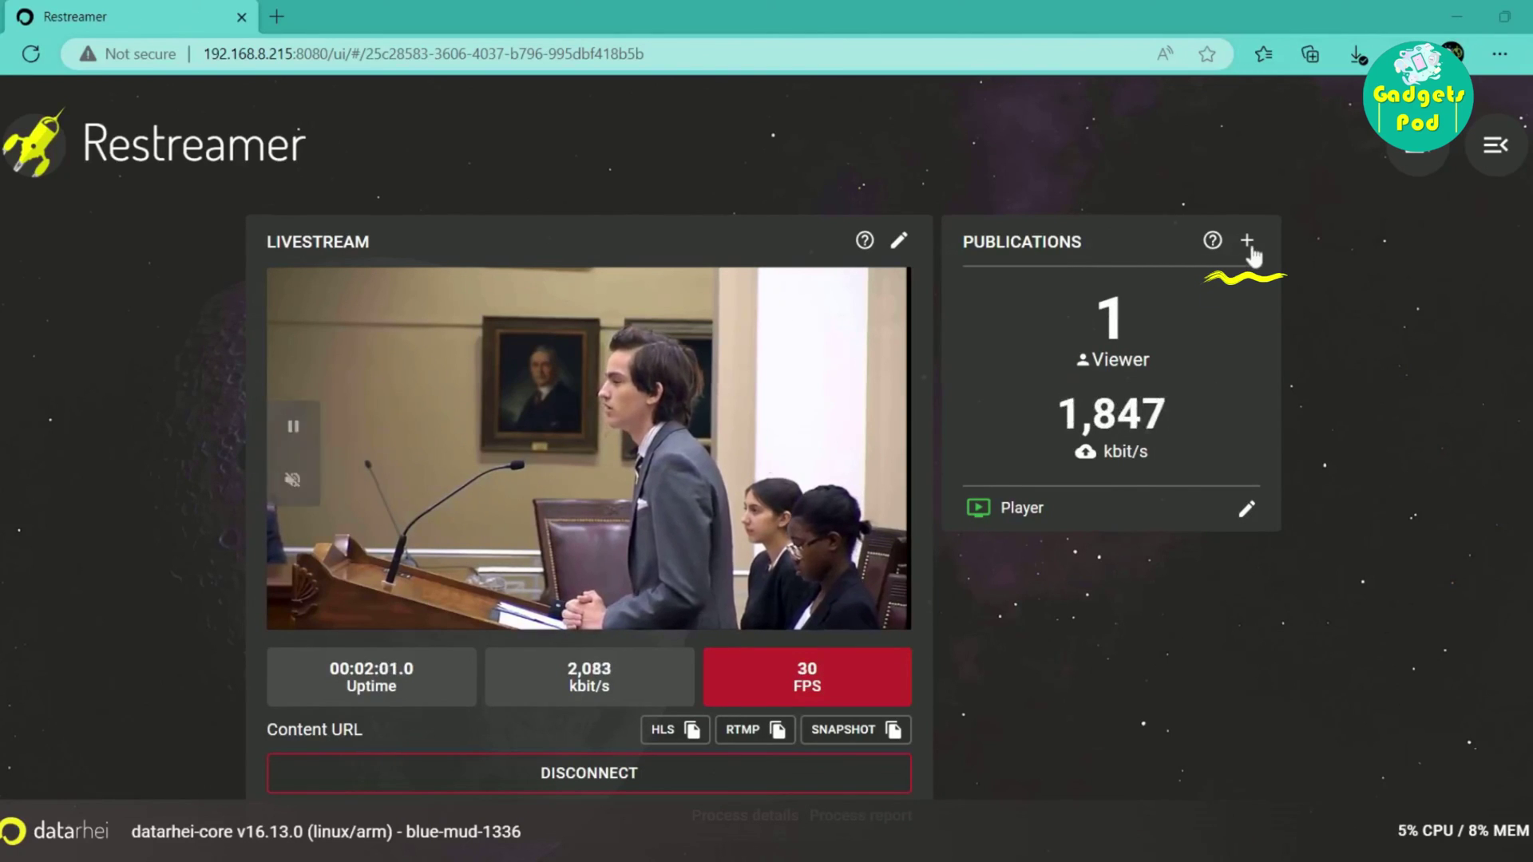
- Switch to Restreamer and add a Facebook Live publication with the primary stream key filled in, then save it
left_click(1247, 241)
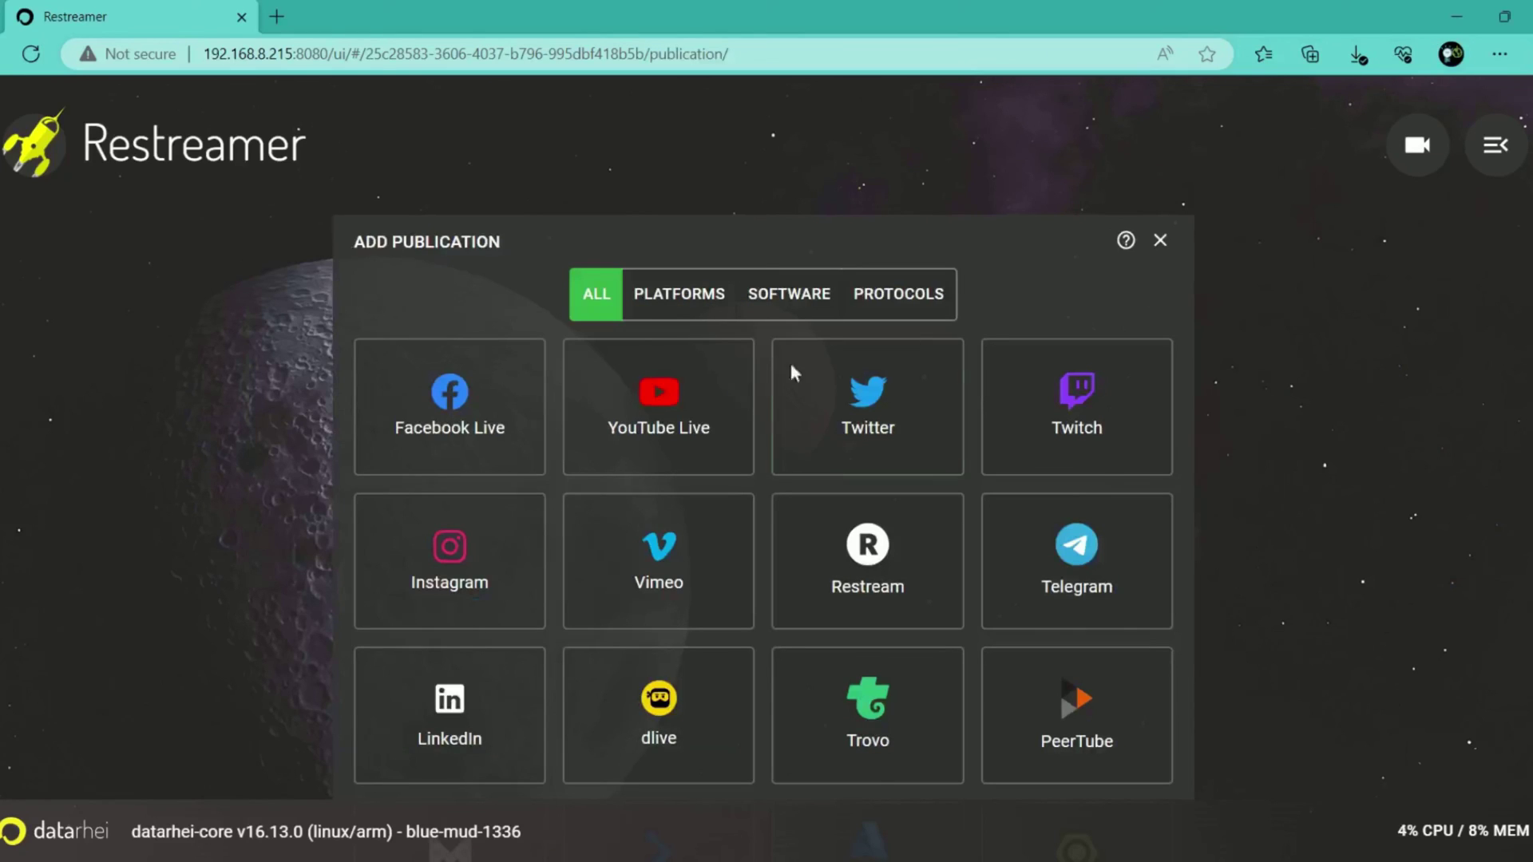
left_click(481, 429)
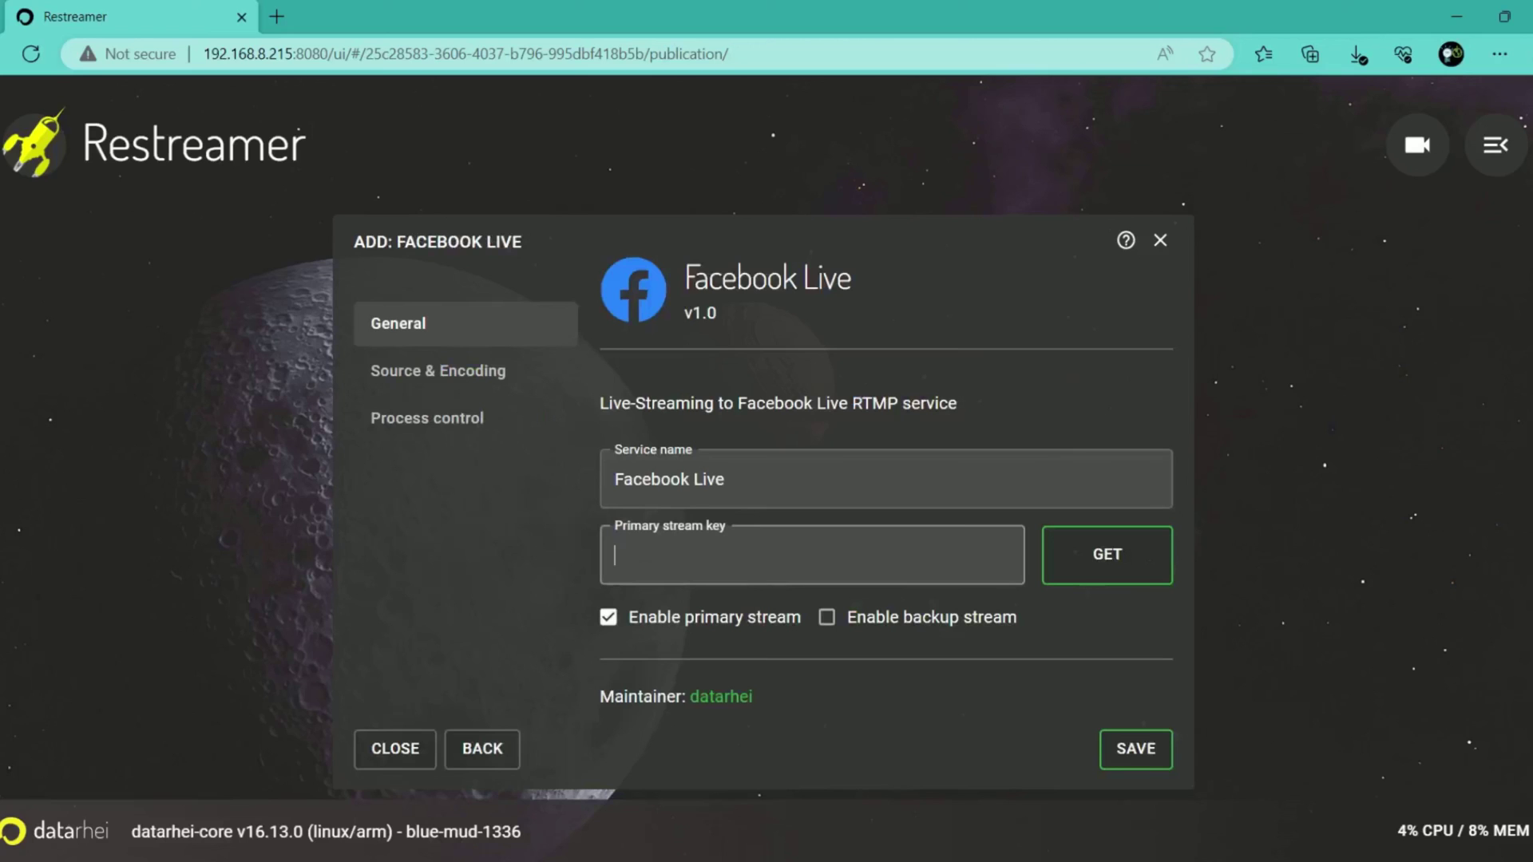
left_click(1123, 764)
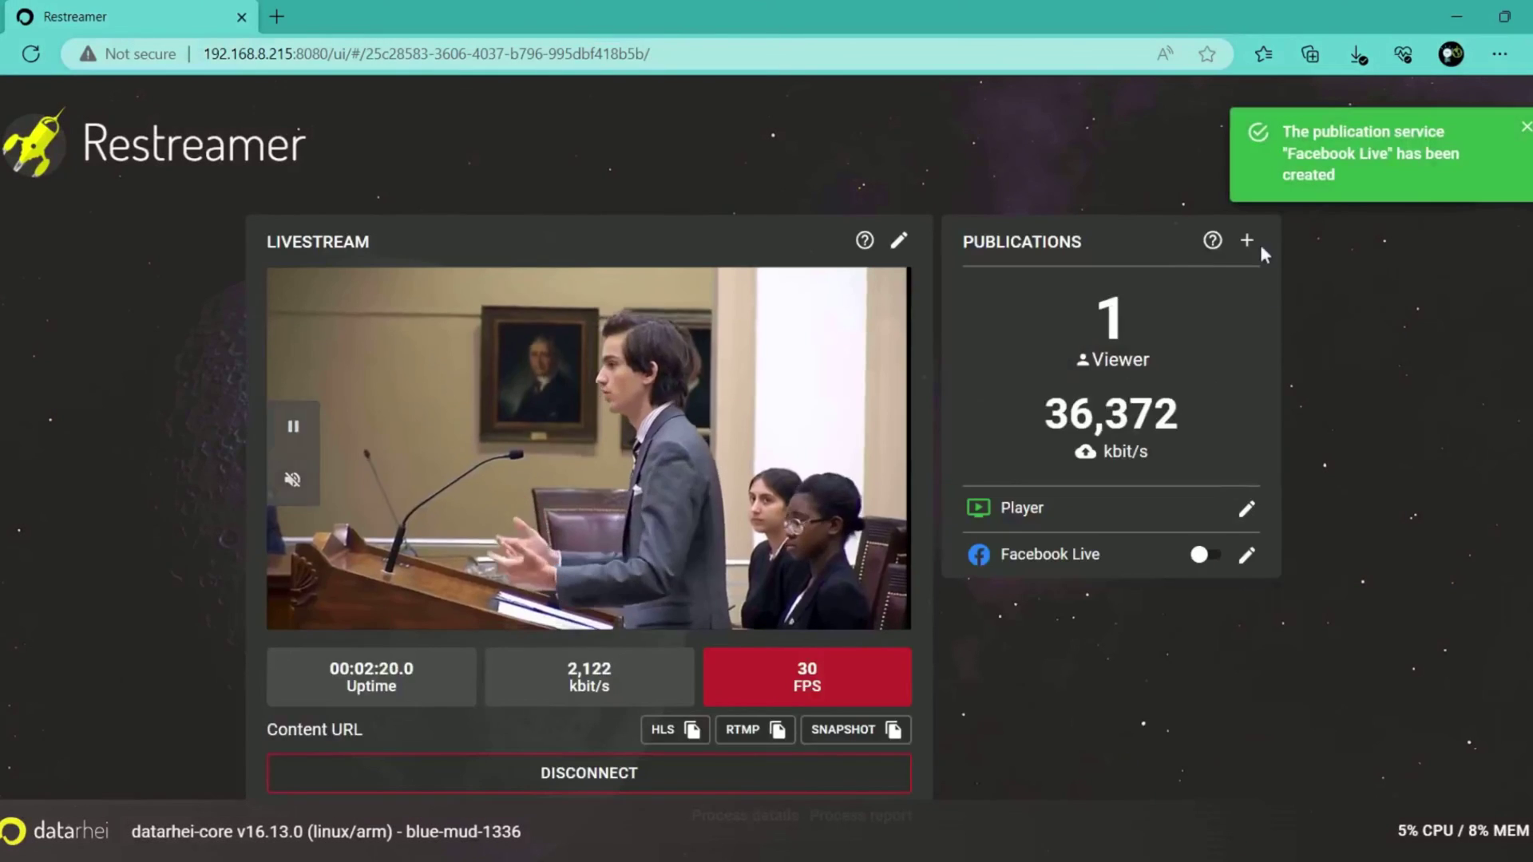
- Add a YouTube Live publication in RTMP delivering mode, fill in its stream key and save it
left_click(1247, 242)
left_click(719, 437)
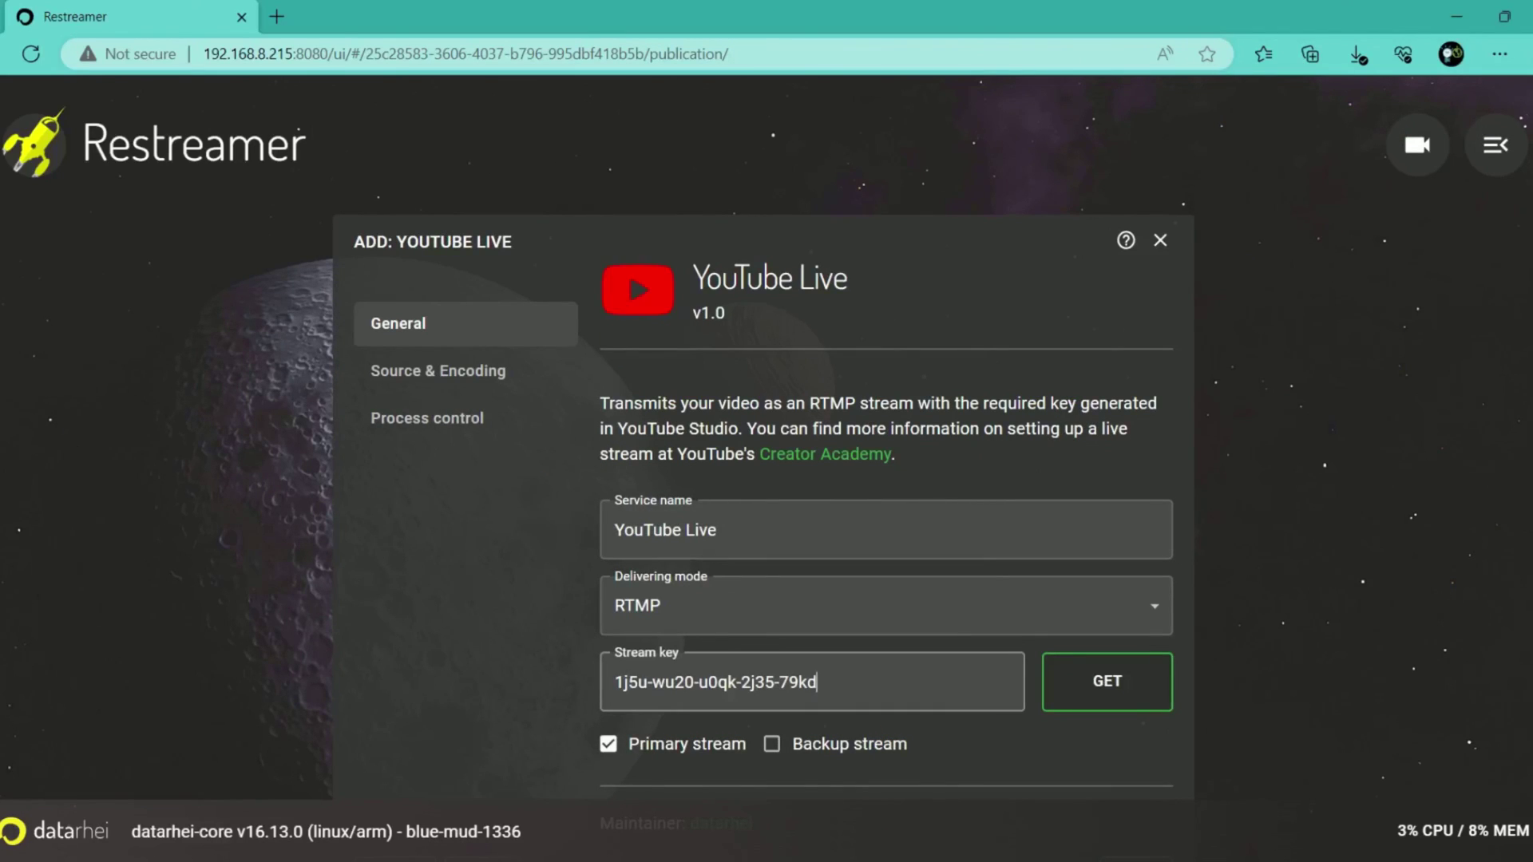
scroll(878, 479, "down", 3)
left_click(1162, 715)
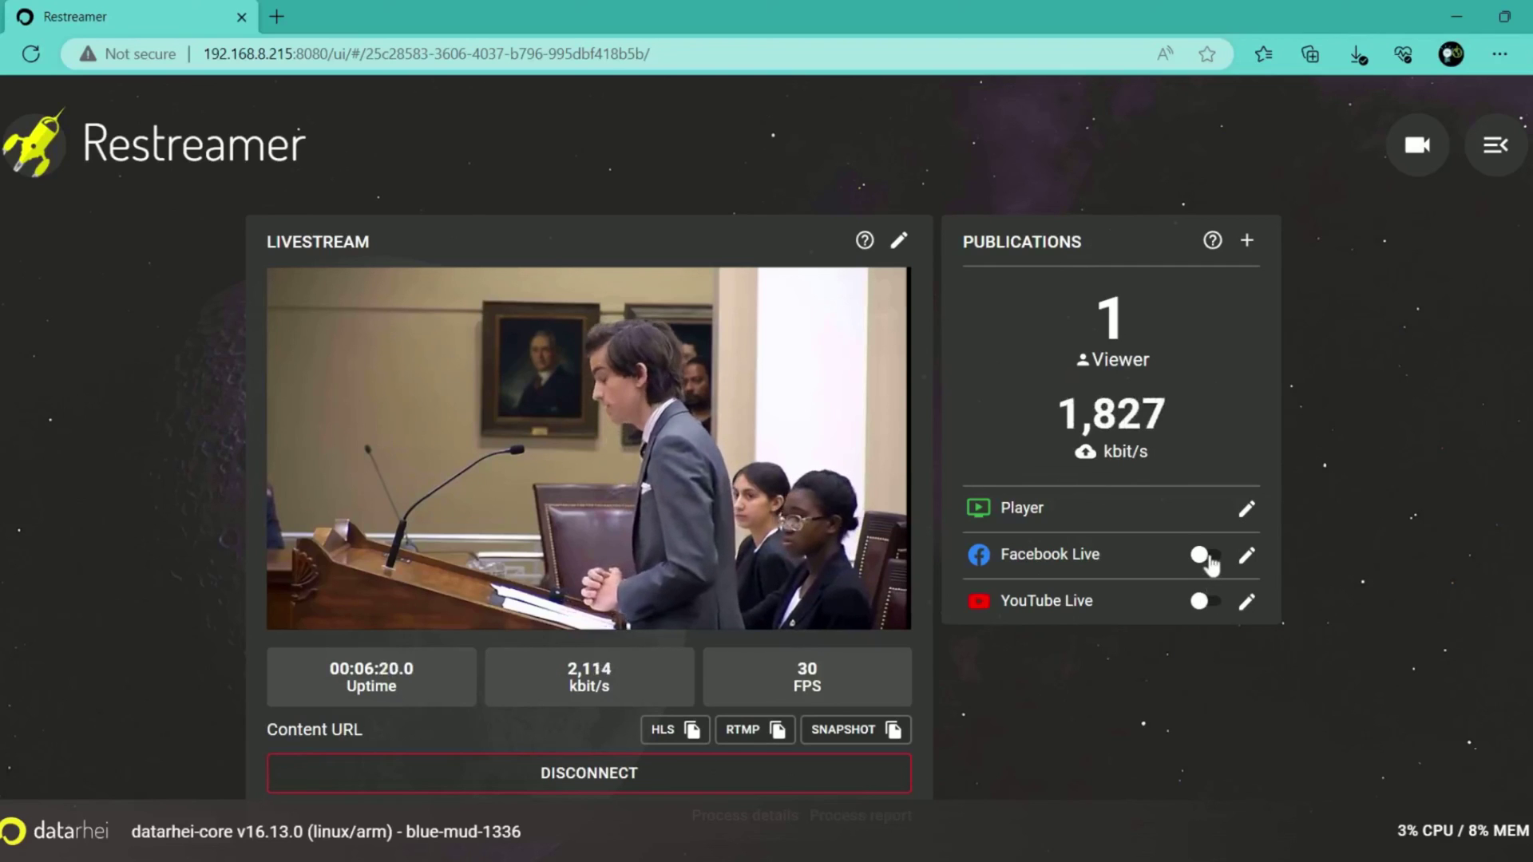
- Turn on the Facebook Live and YouTube Live publications and check the stream in YouTube Studio and Facebook Live Producer
left_click(1205, 603)
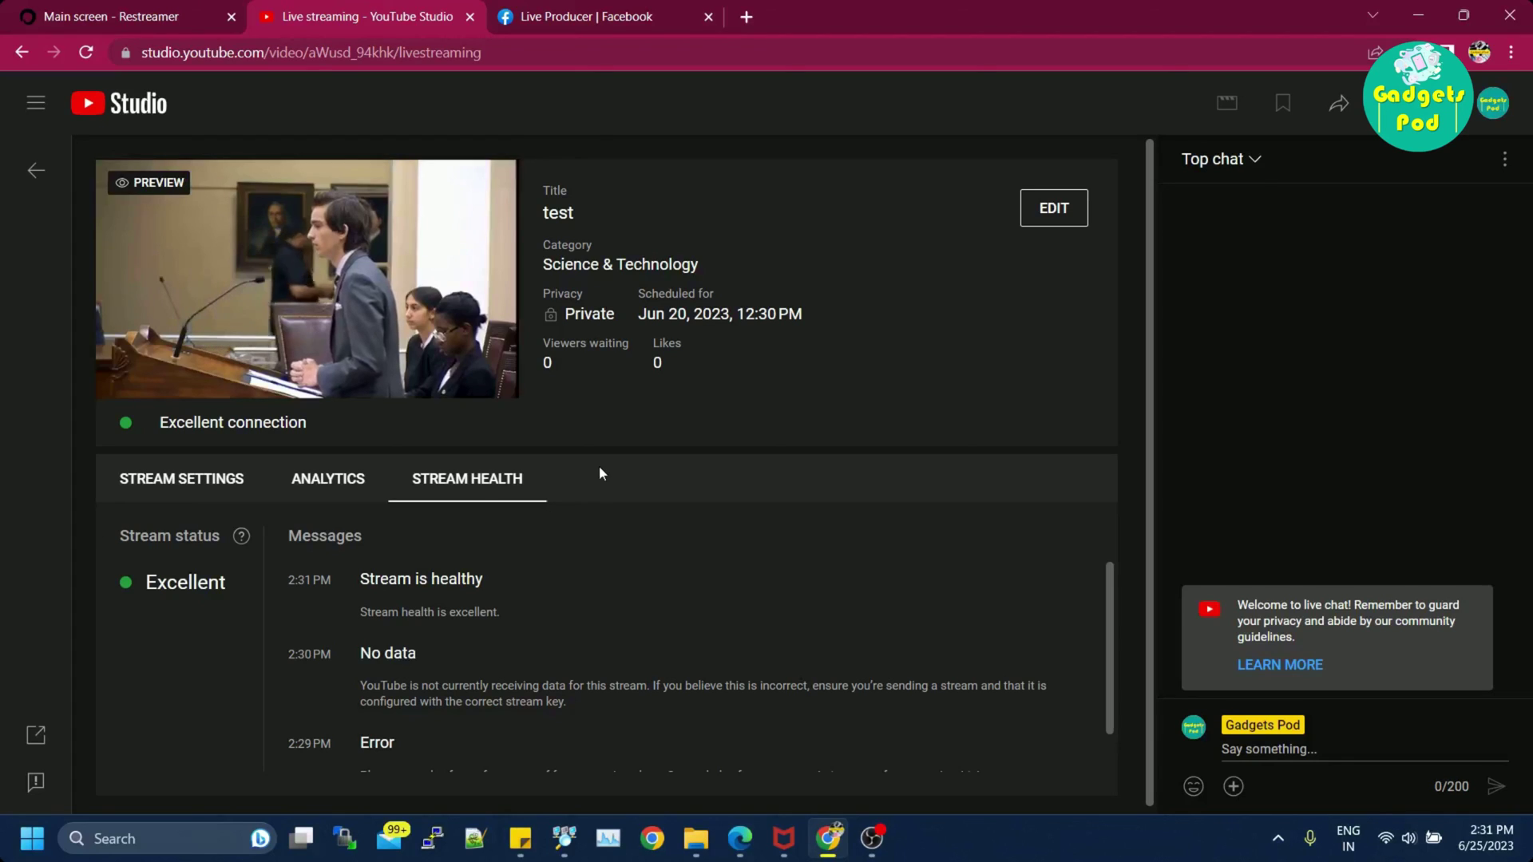
left_click(577, 10)
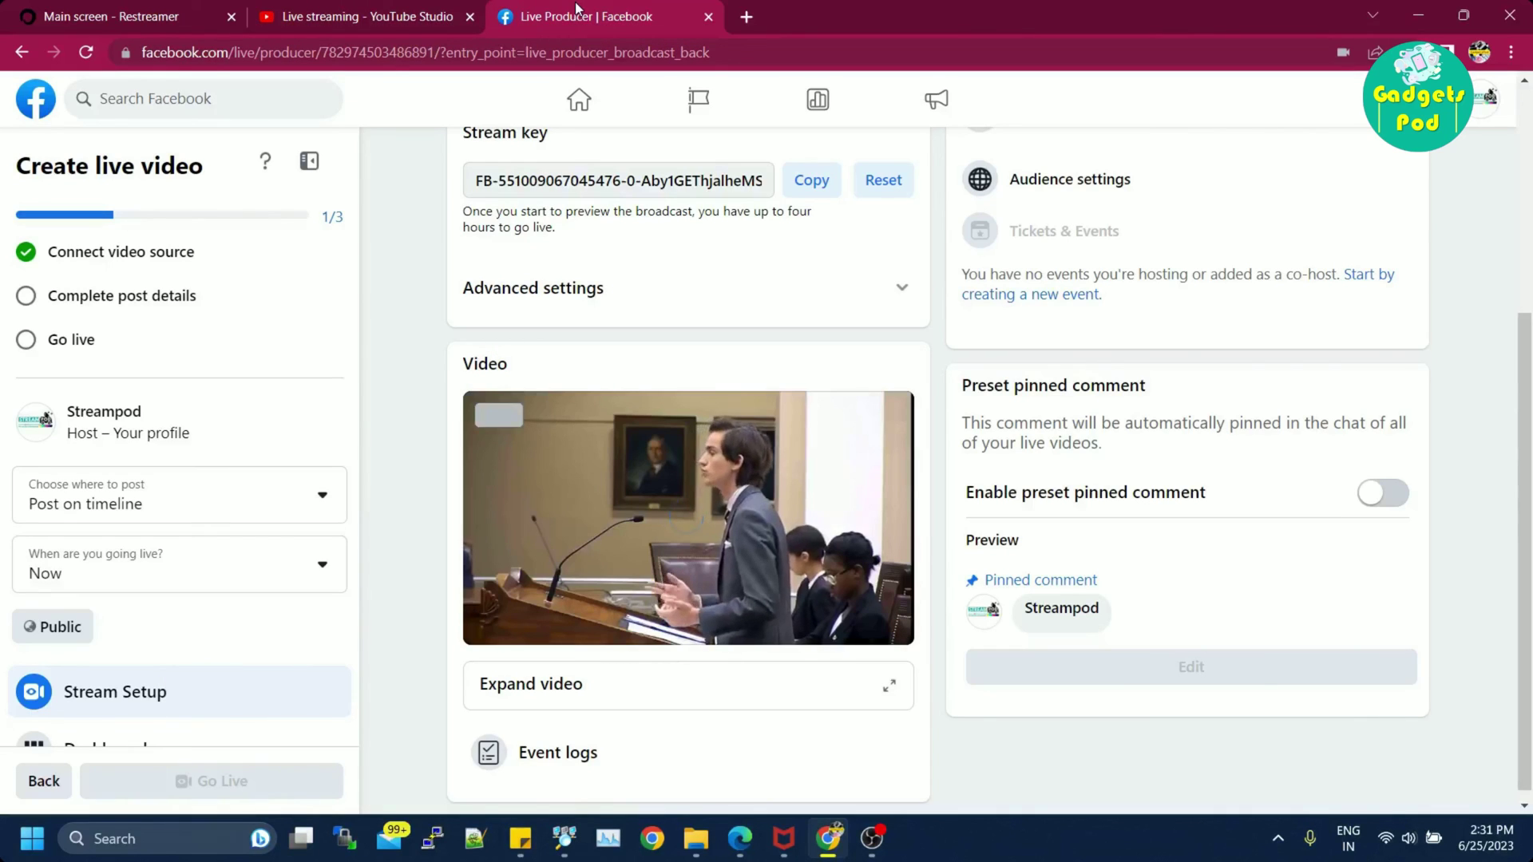